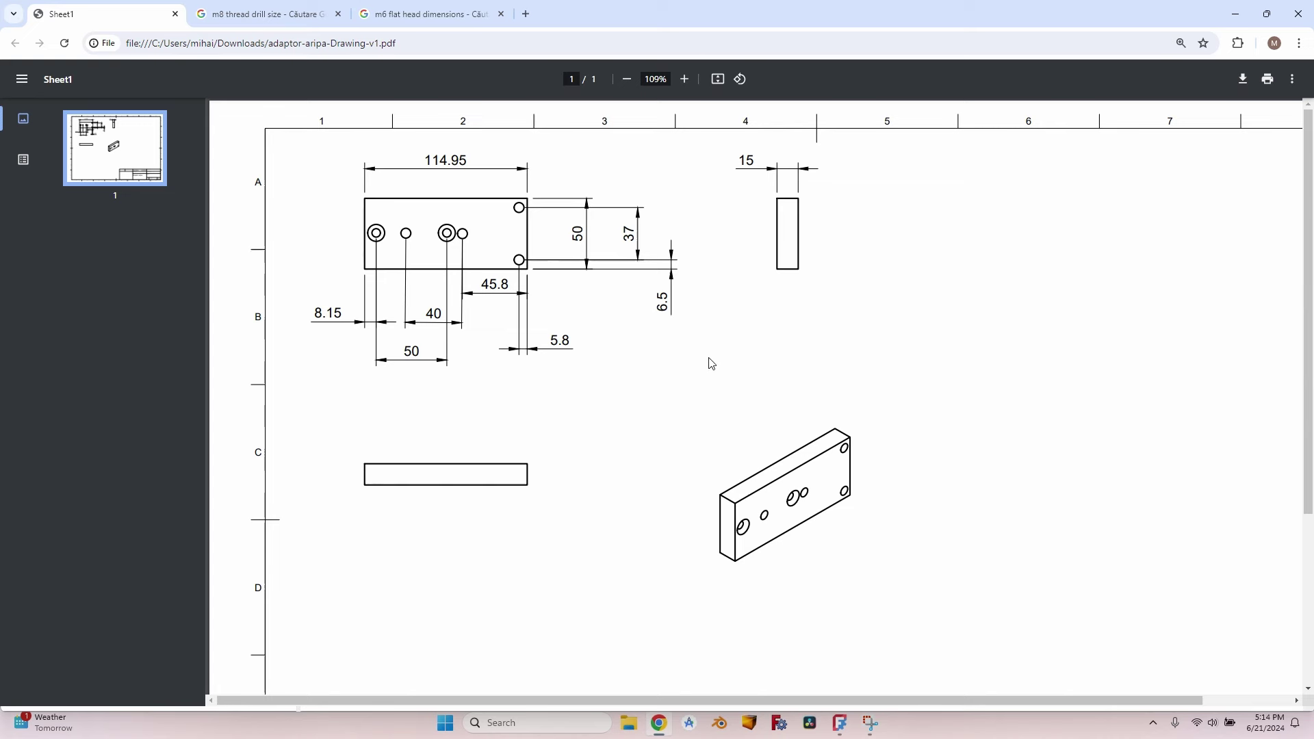
- Create a new body and start a sketch on its XY plane
key("alt+Tab")
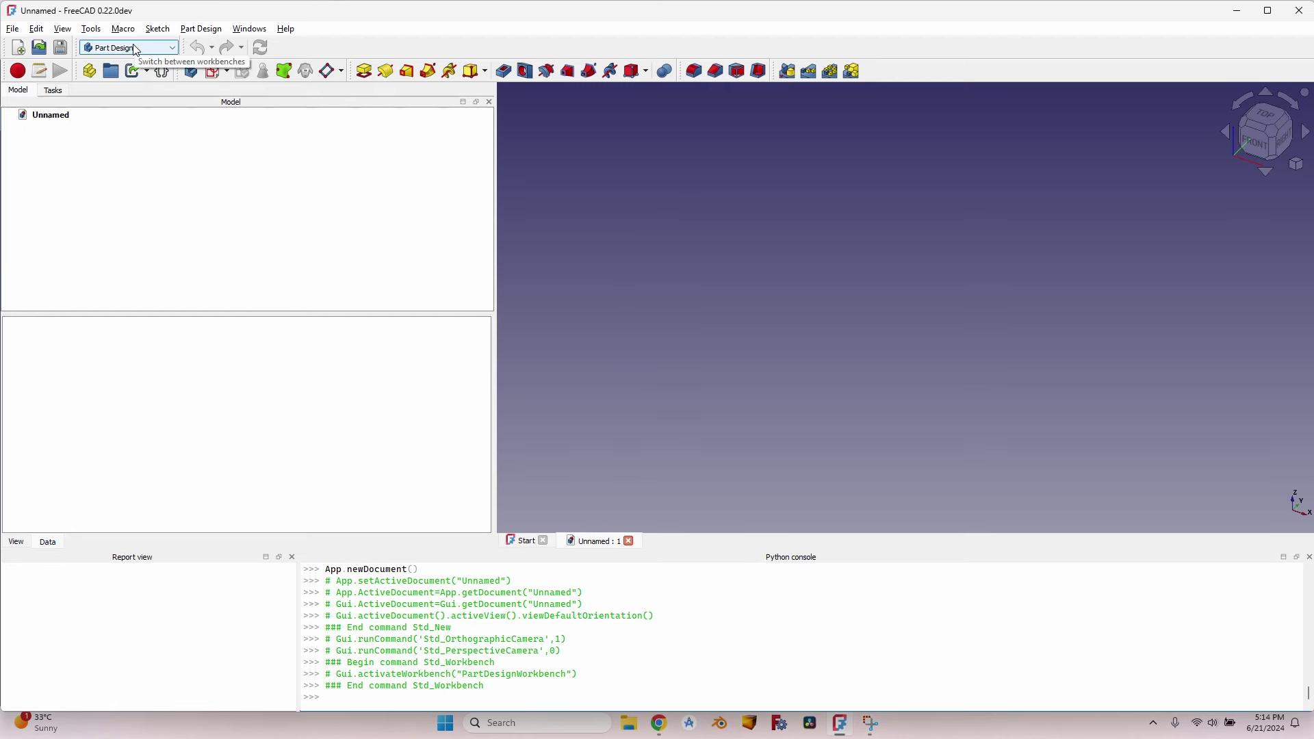
left_click(192, 71)
left_click(213, 71)
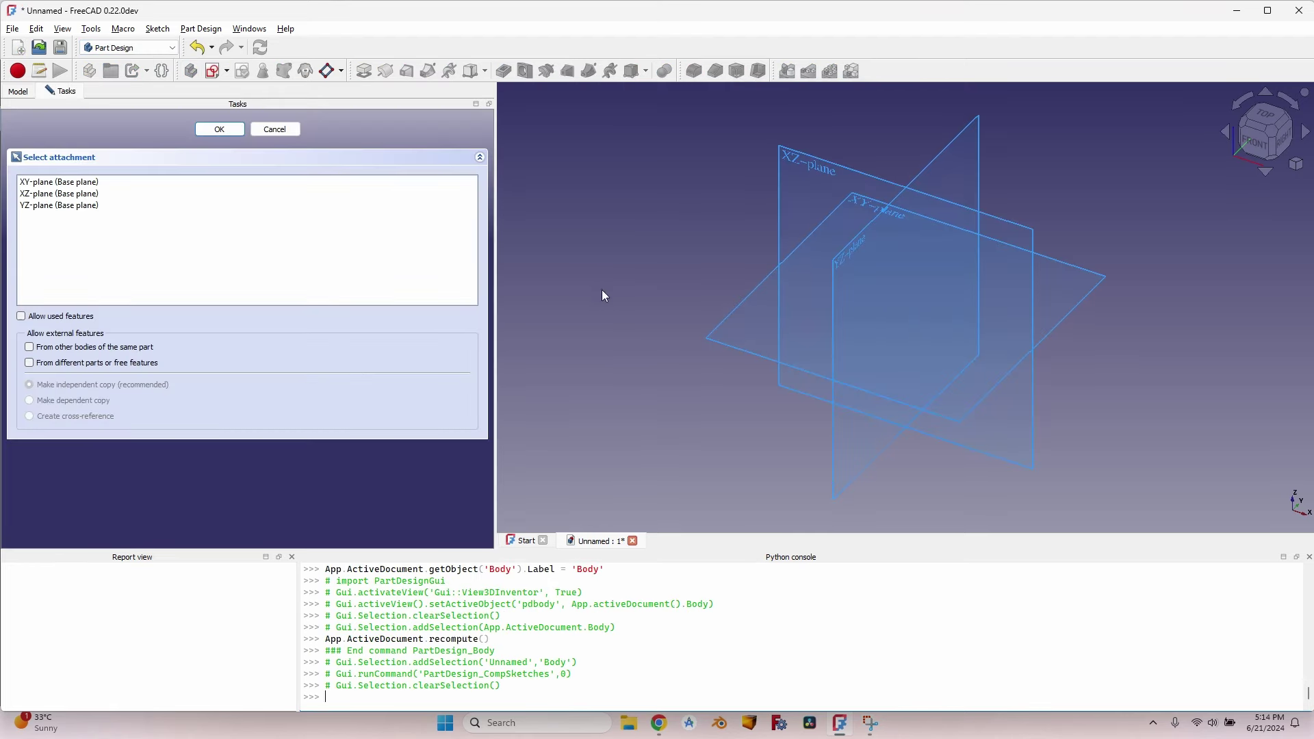
left_click(749, 302)
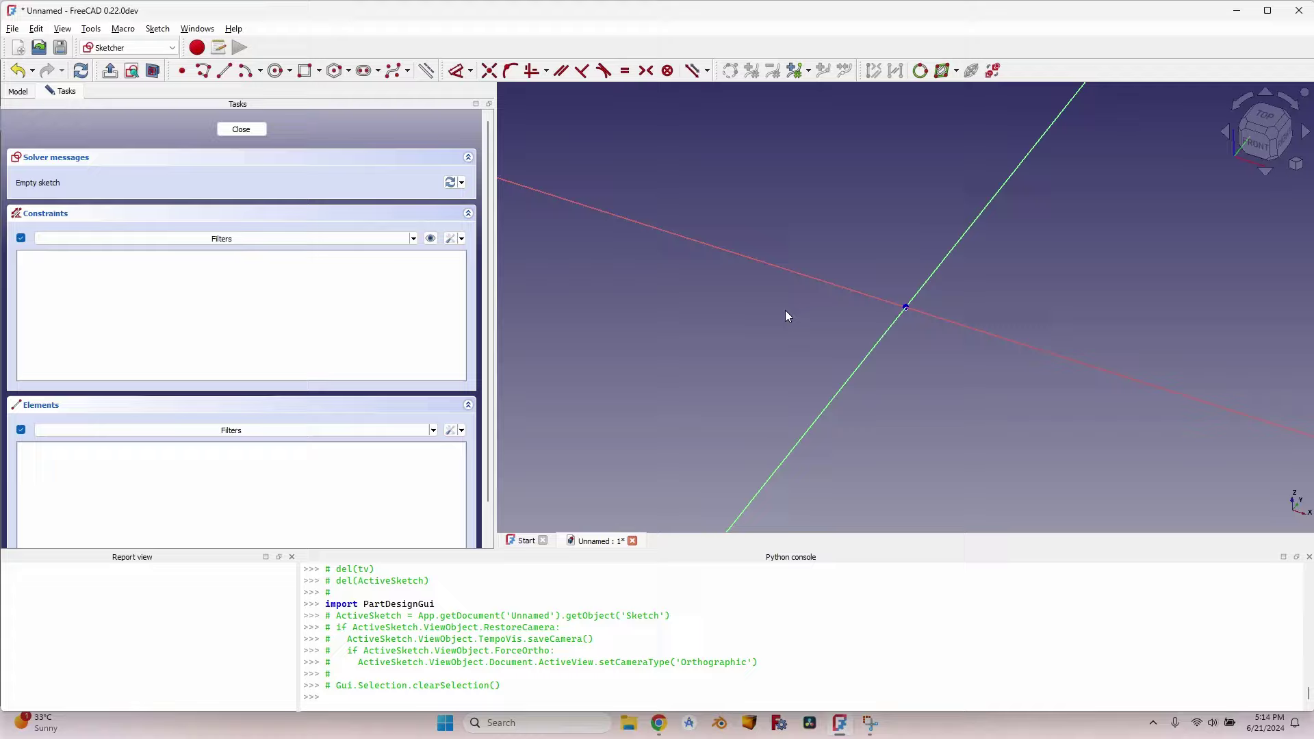
- Draw a rectangle from the origin sized 114.95 mm by 50 mm
key("alt+Tab")
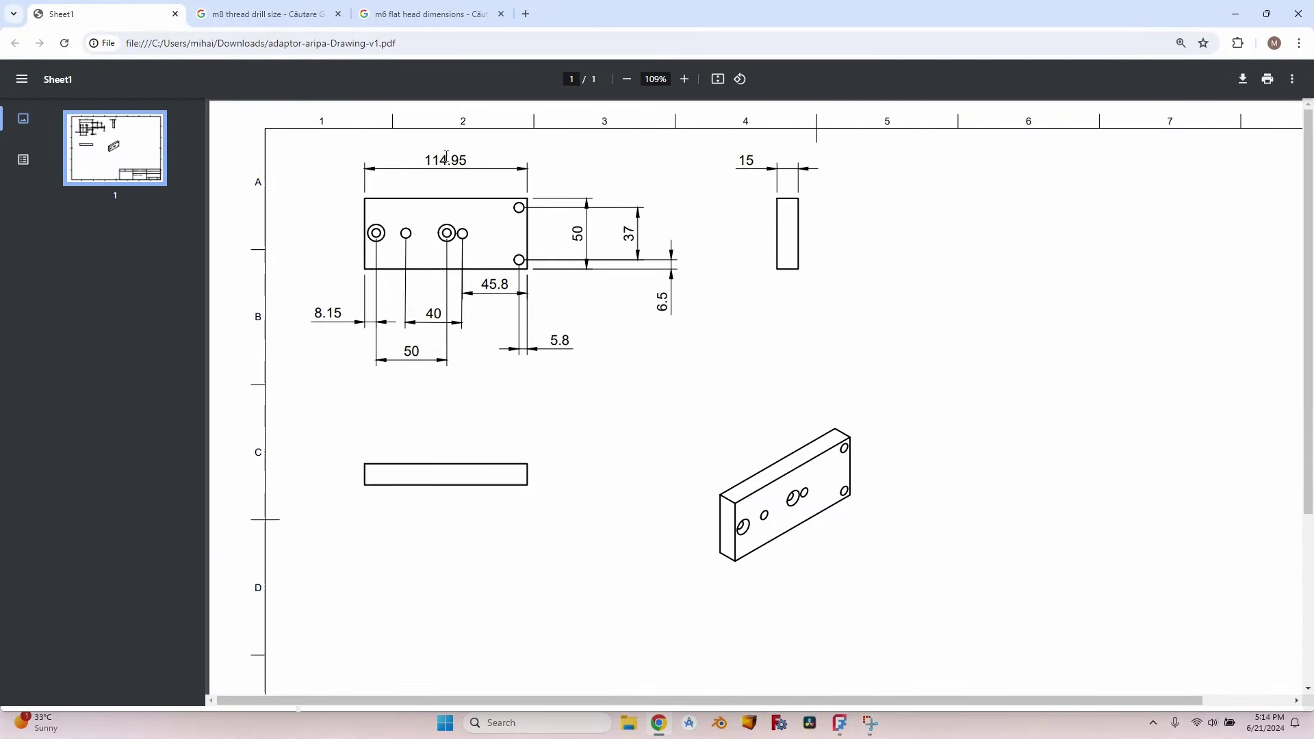
key("alt+Tab")
key("g")
key("r")
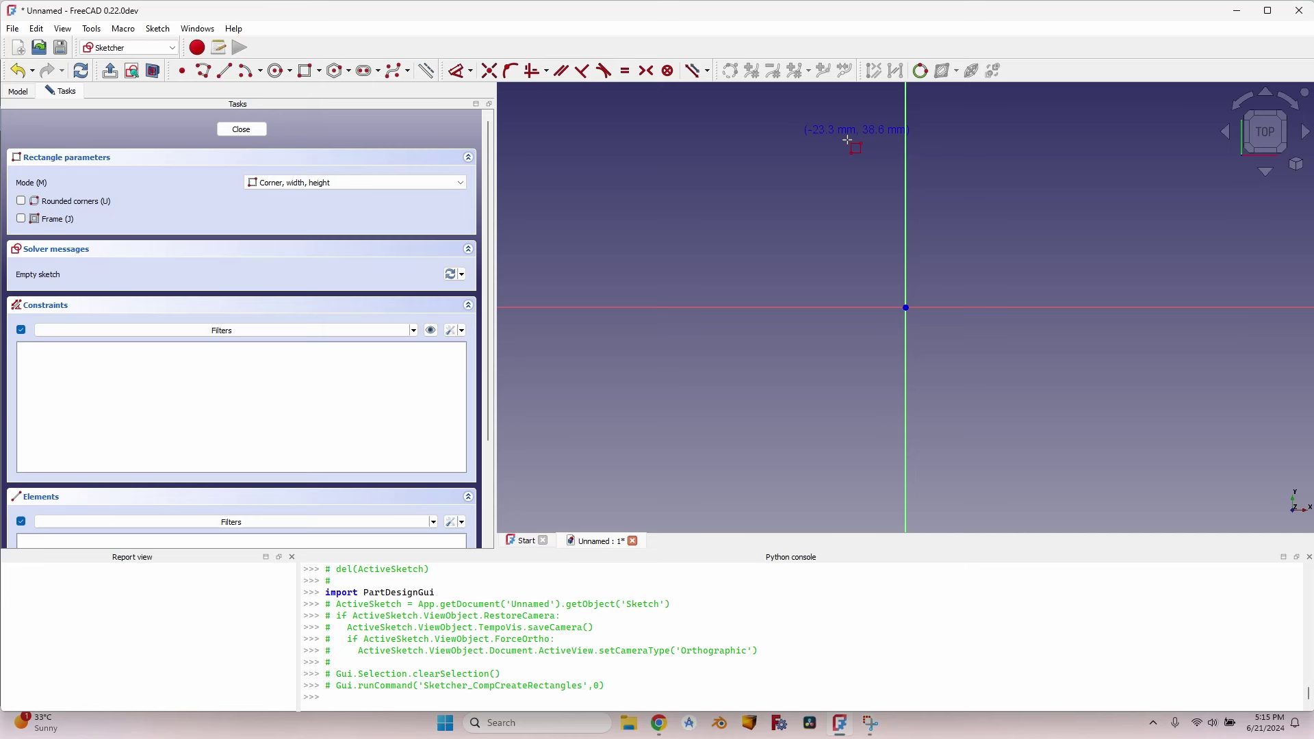
left_click(906, 307)
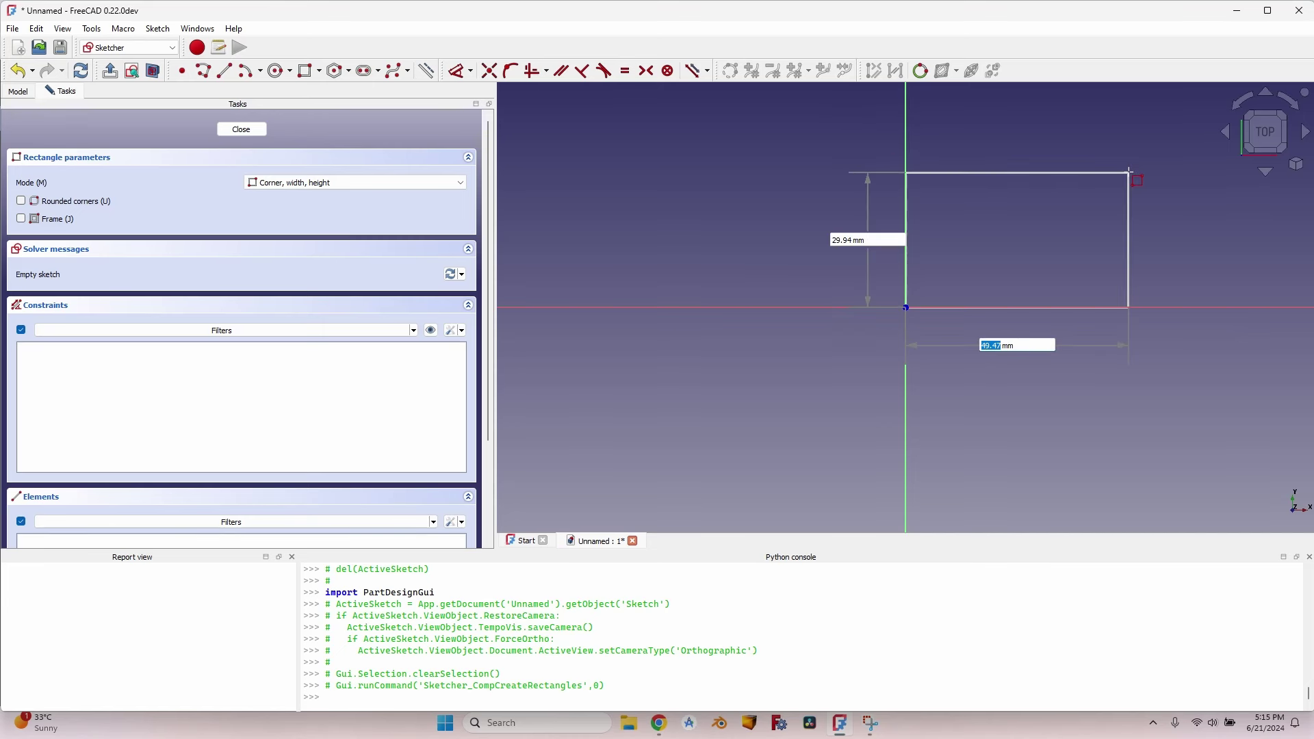
type("114.95")
key("Tab")
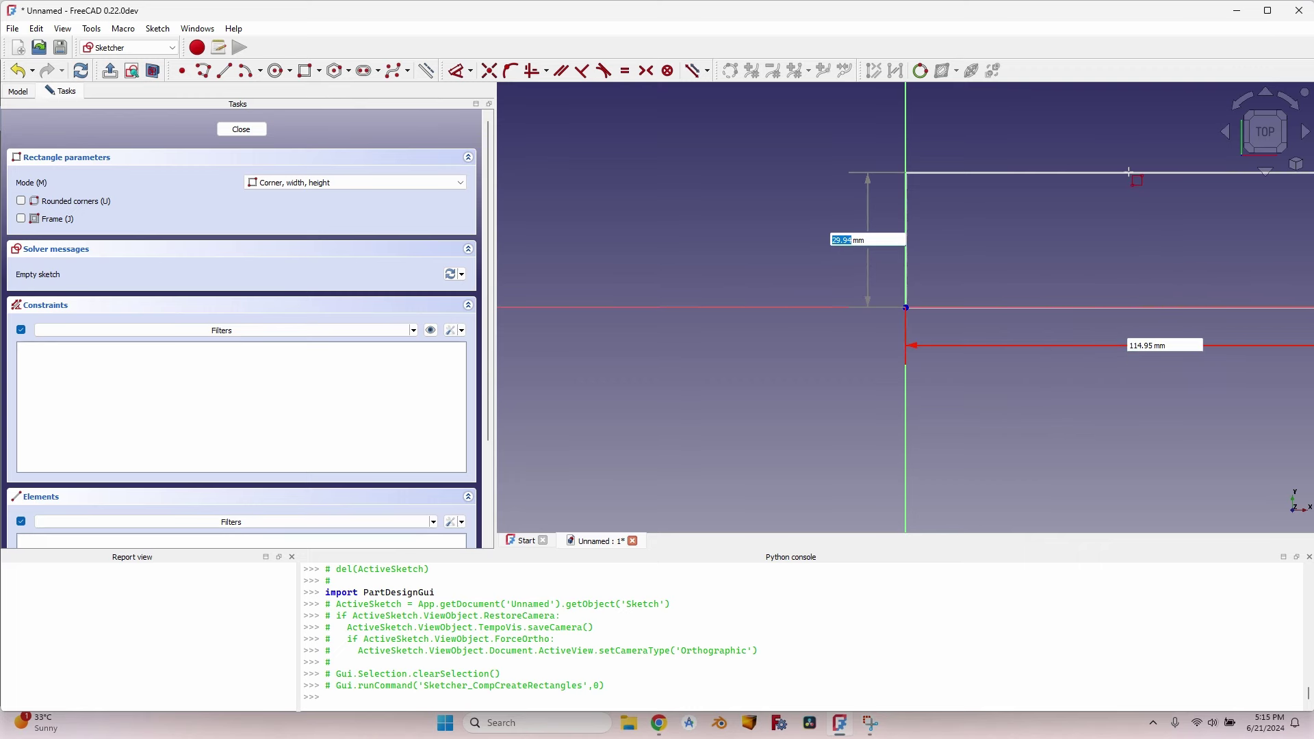
type("50")
key("Return")
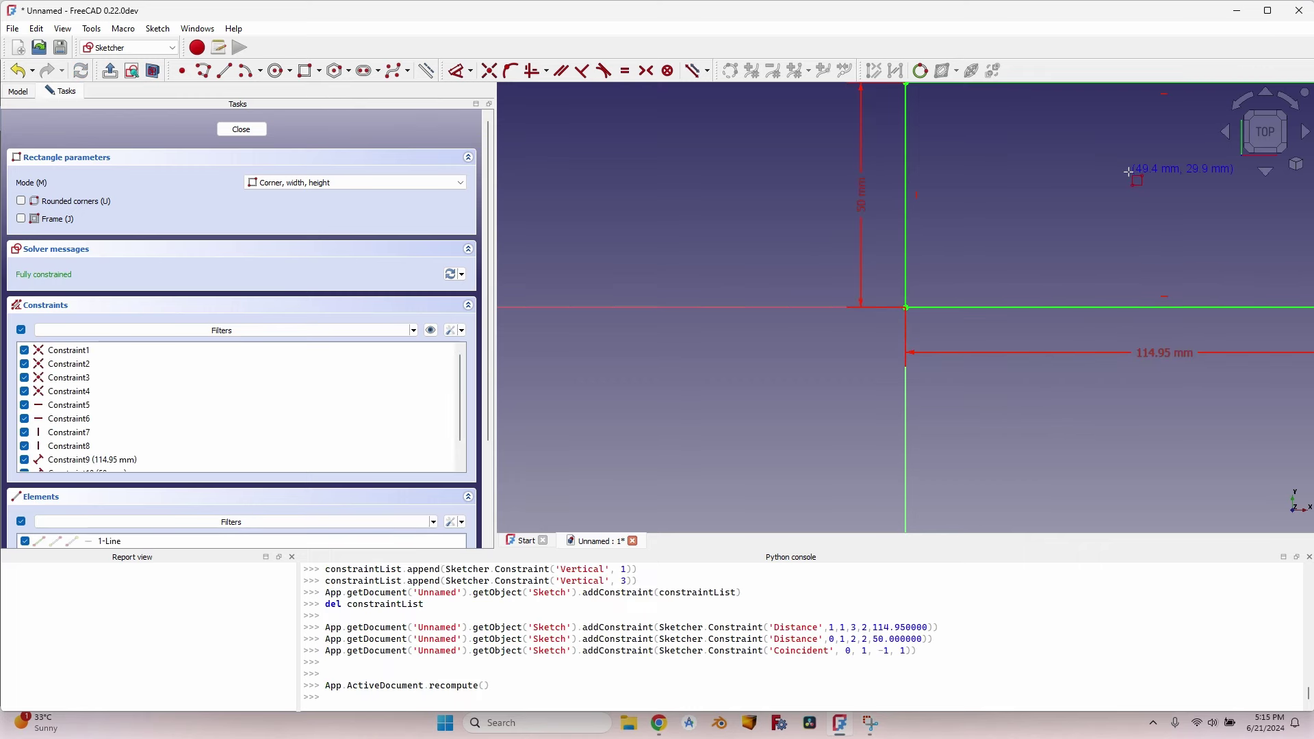
- Close the outline sketch and pad it to a 15 mm thick plate
left_click(239, 128)
left_click(363, 71)
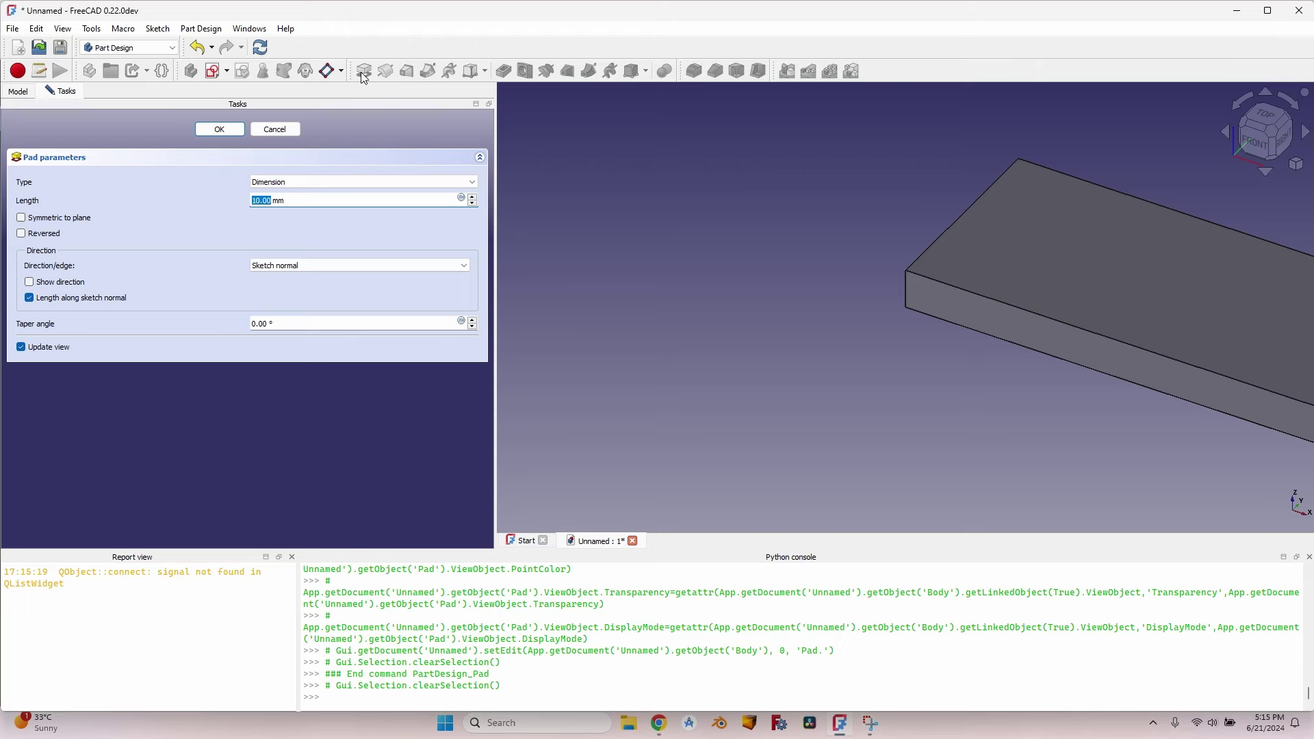
type("15")
key("Return")
key("alt+Tab")
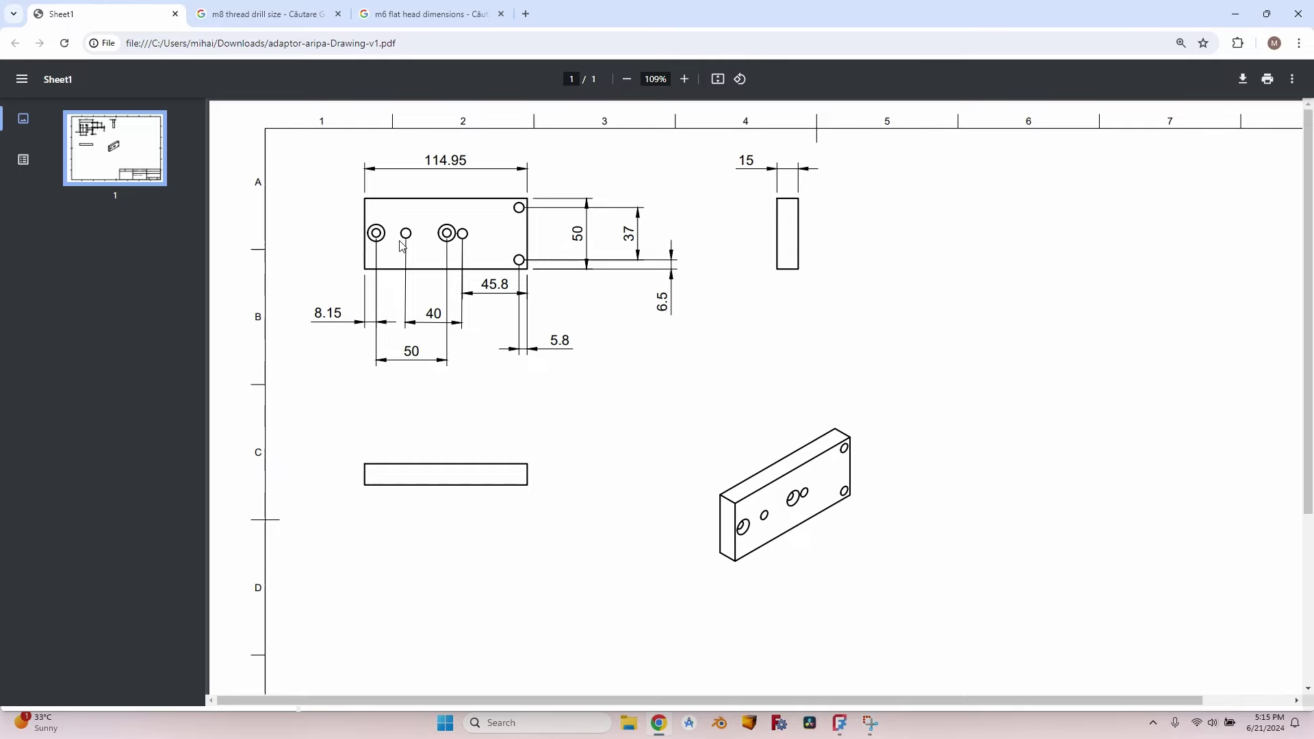
- Start a new sketch on the pad's top face
key("alt+Tab")
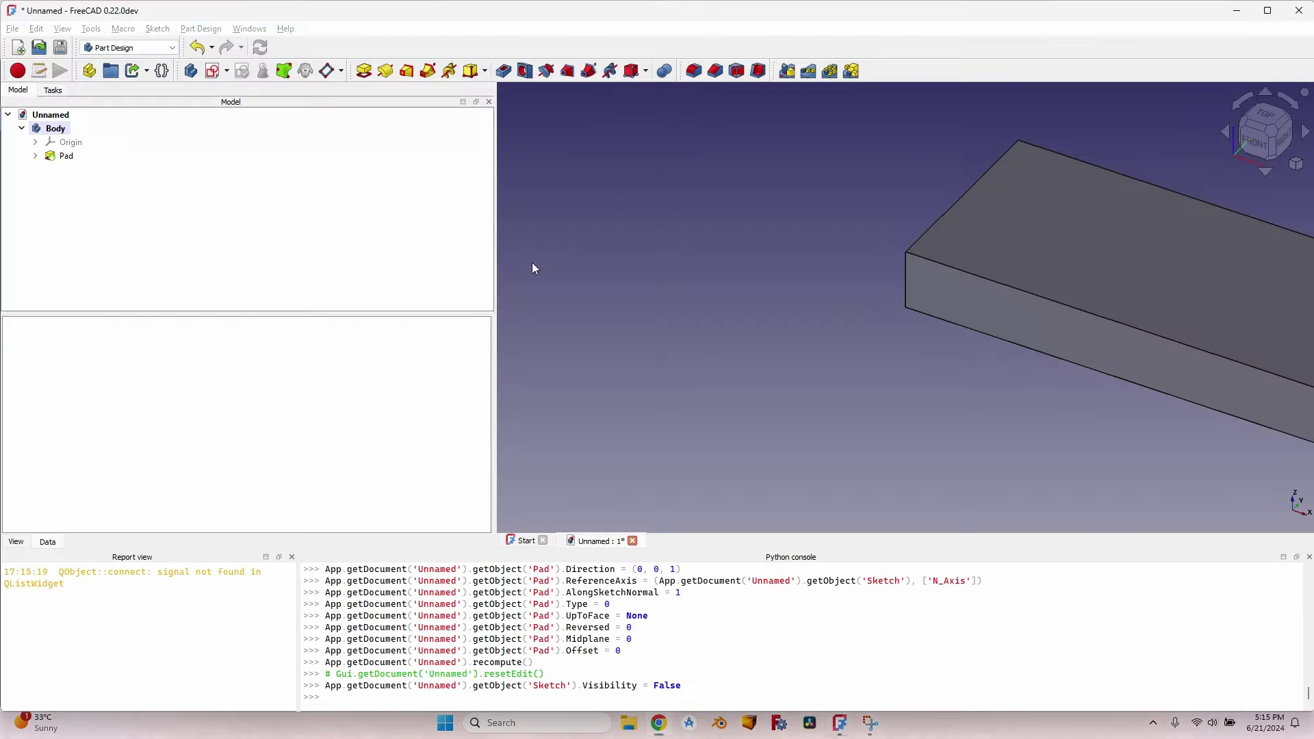
mouse_move(947, 278)
middle_mouse_down()
mouse_move(596, 319)
mouse_move(675, 384)
middle_mouse_up()
left_click(675, 383)
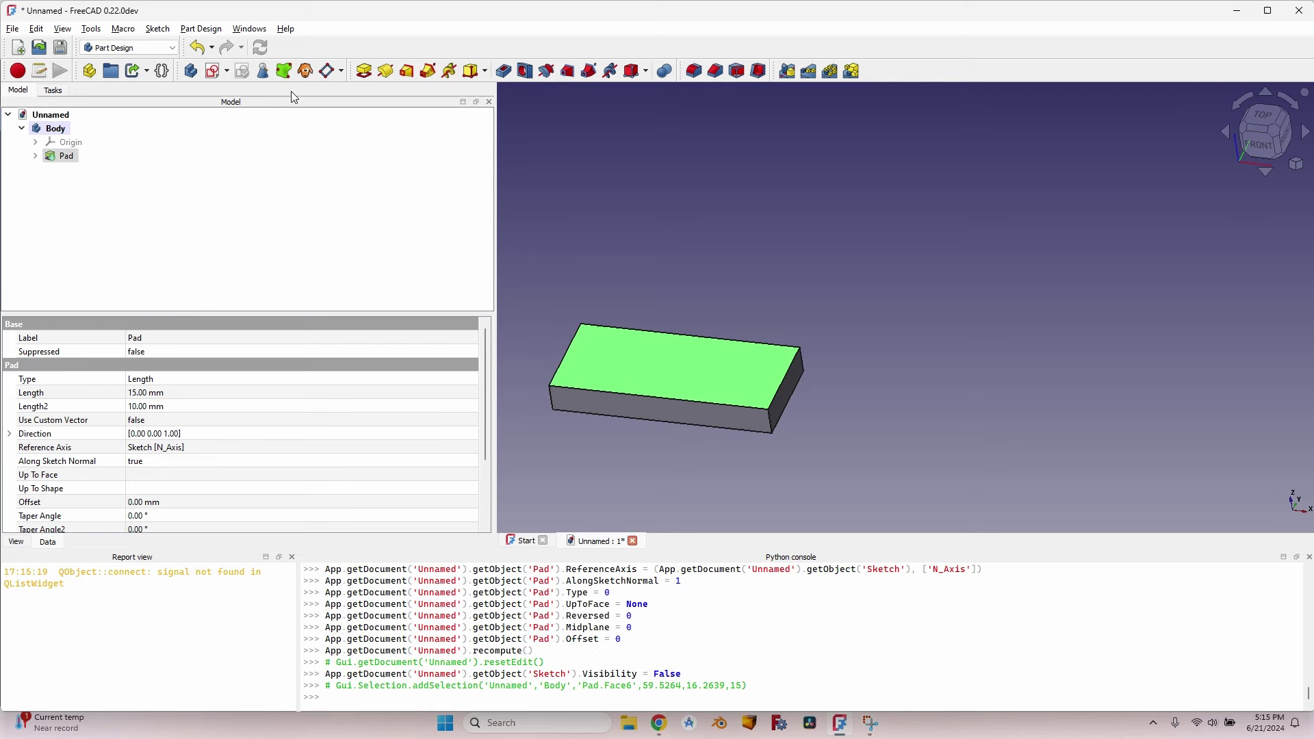
left_click(214, 70)
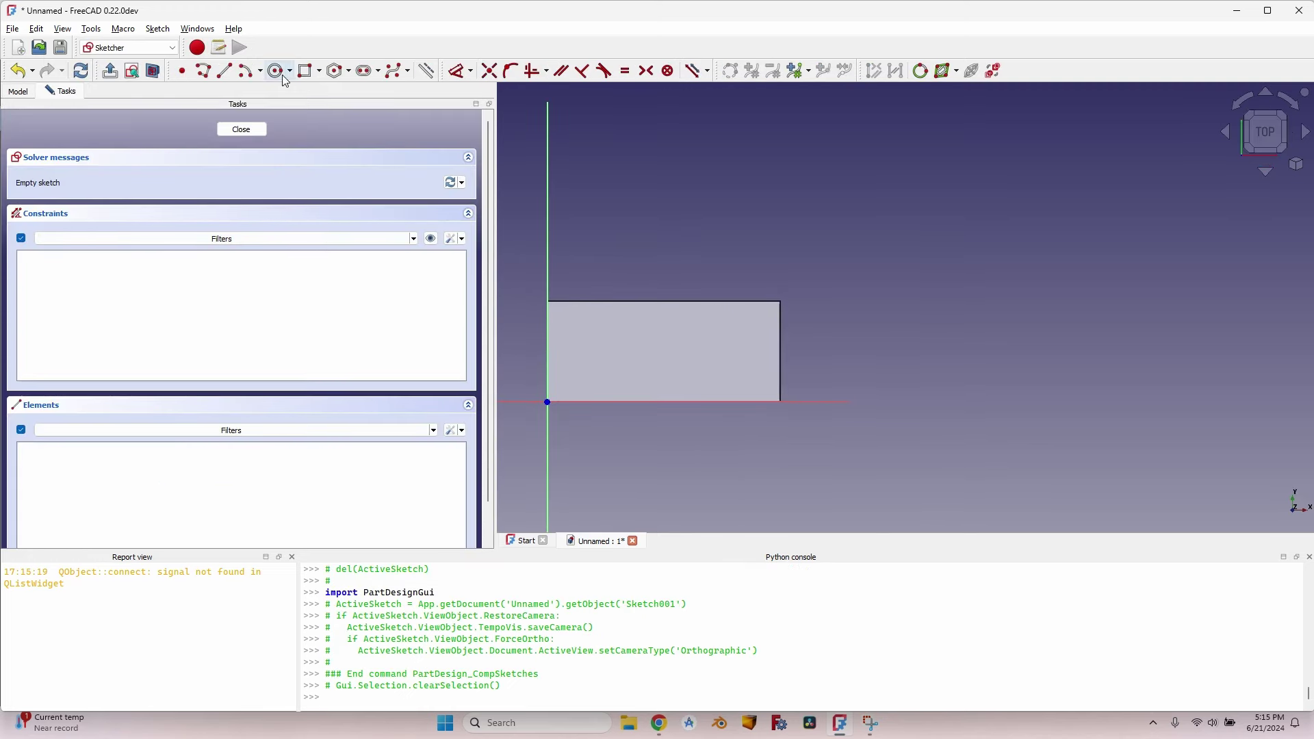
- Draw four hole circles: top-right, large bottom-right, middle and left
left_click(278, 71)
left_click(759, 314)
left_click(761, 325)
left_click(757, 366)
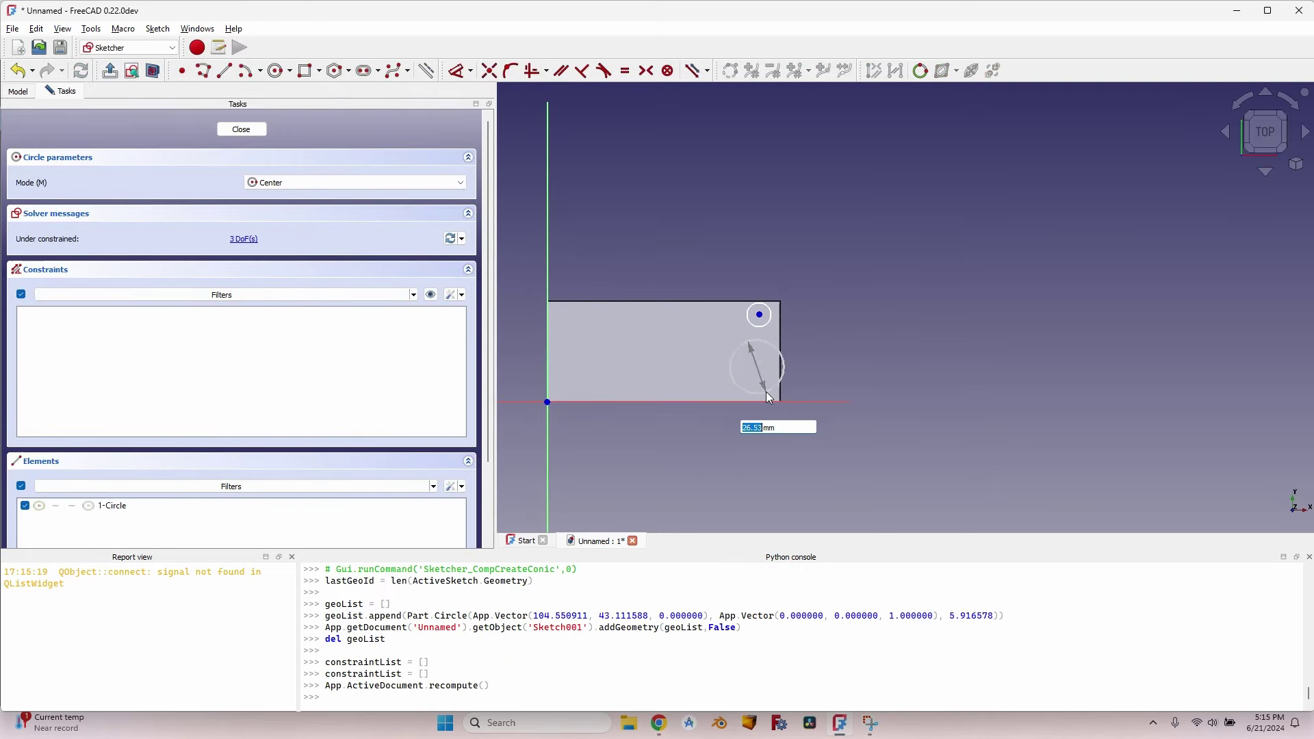
left_click(764, 383)
left_click(677, 344)
left_click(682, 350)
left_click(610, 350)
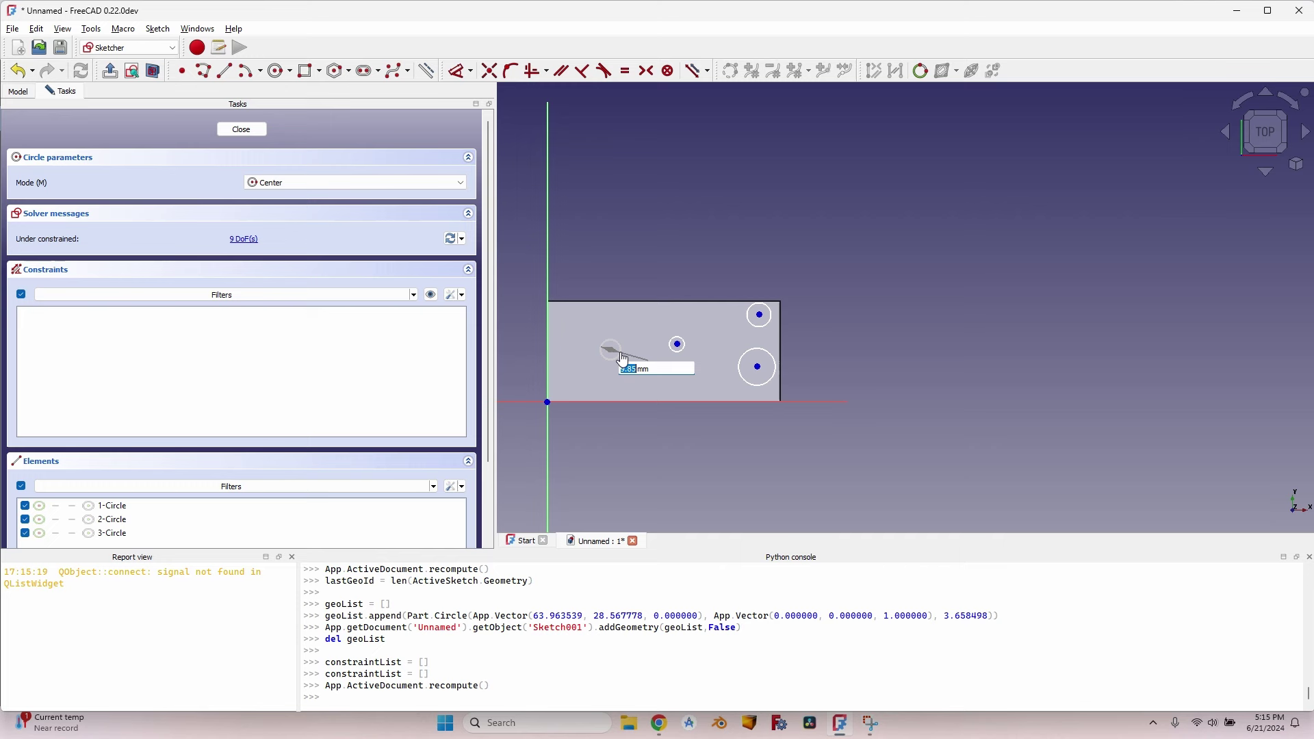
left_click(620, 352)
scroll(602, 363, "up", 3)
key("Escape")
- Constrain all four circles to be equal in size
left_click(534, 366)
left_click(661, 349)
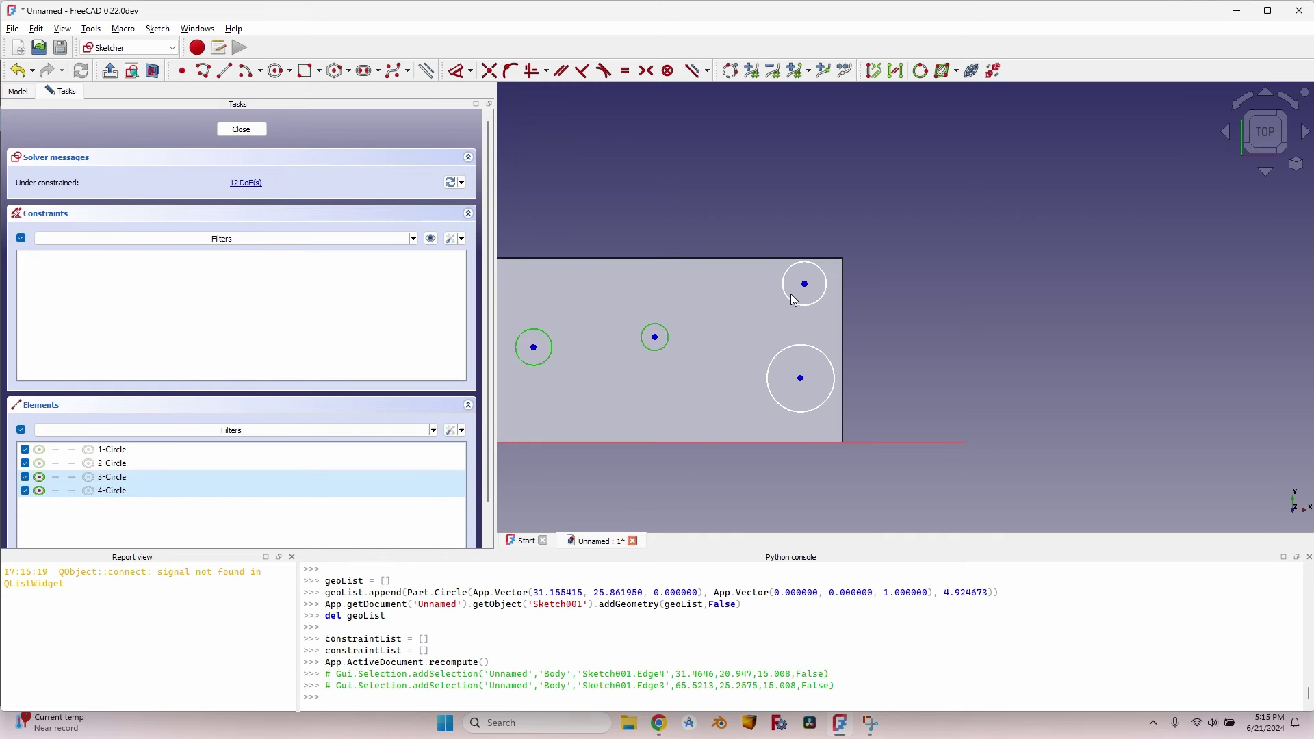
left_click(787, 301)
left_click(776, 355)
key("e")
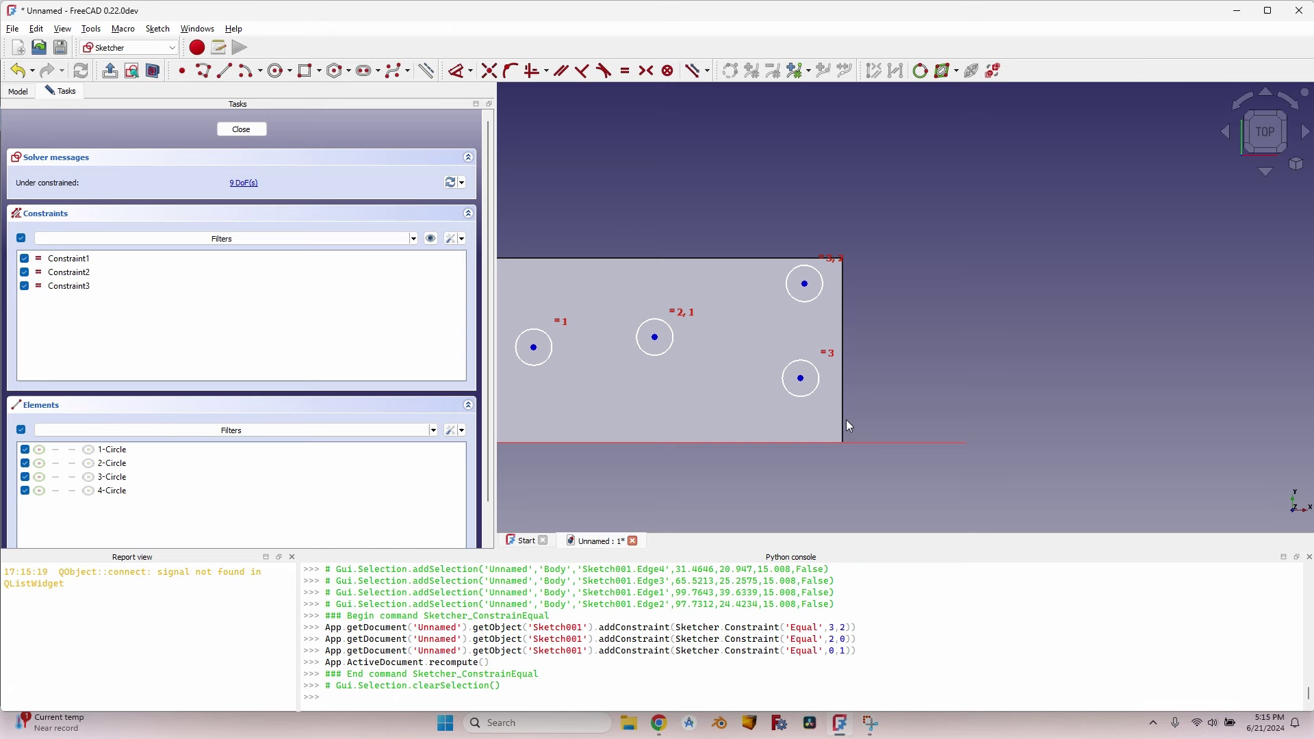
key("alt+Tab")
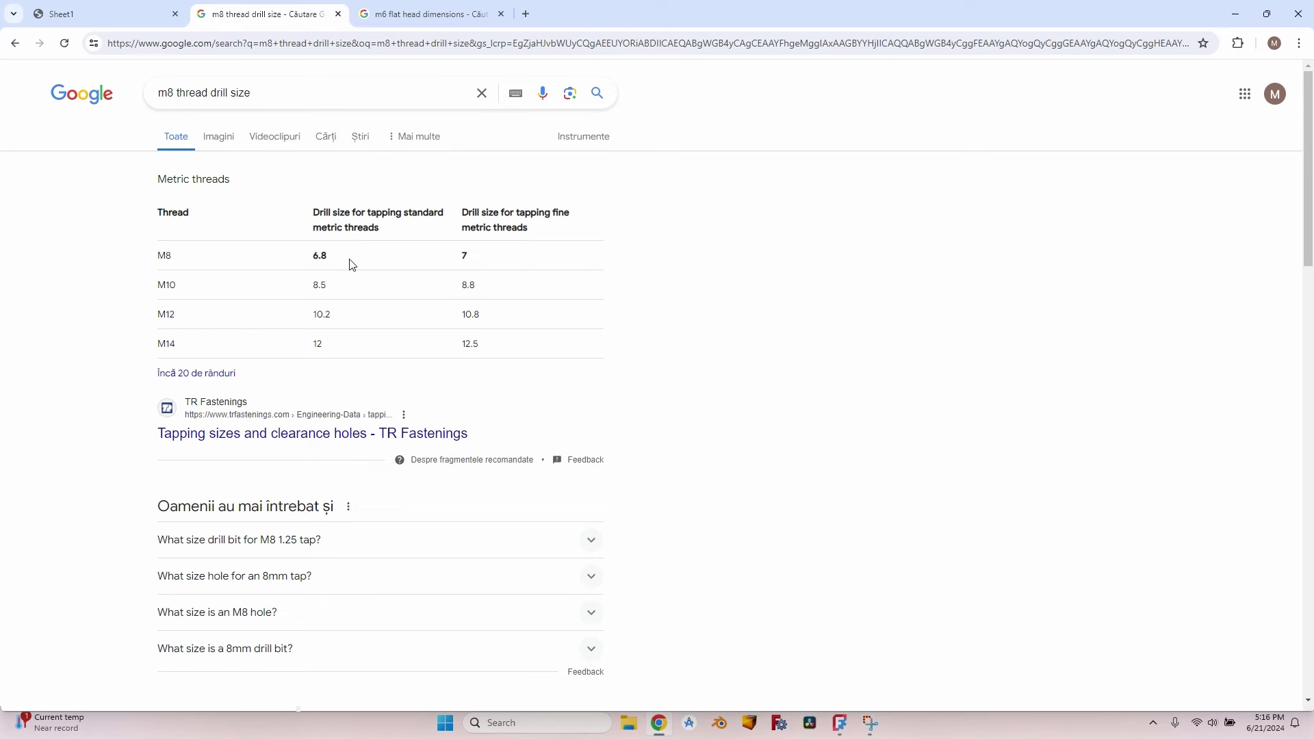
key("alt+Tab")
left_click(549, 357)
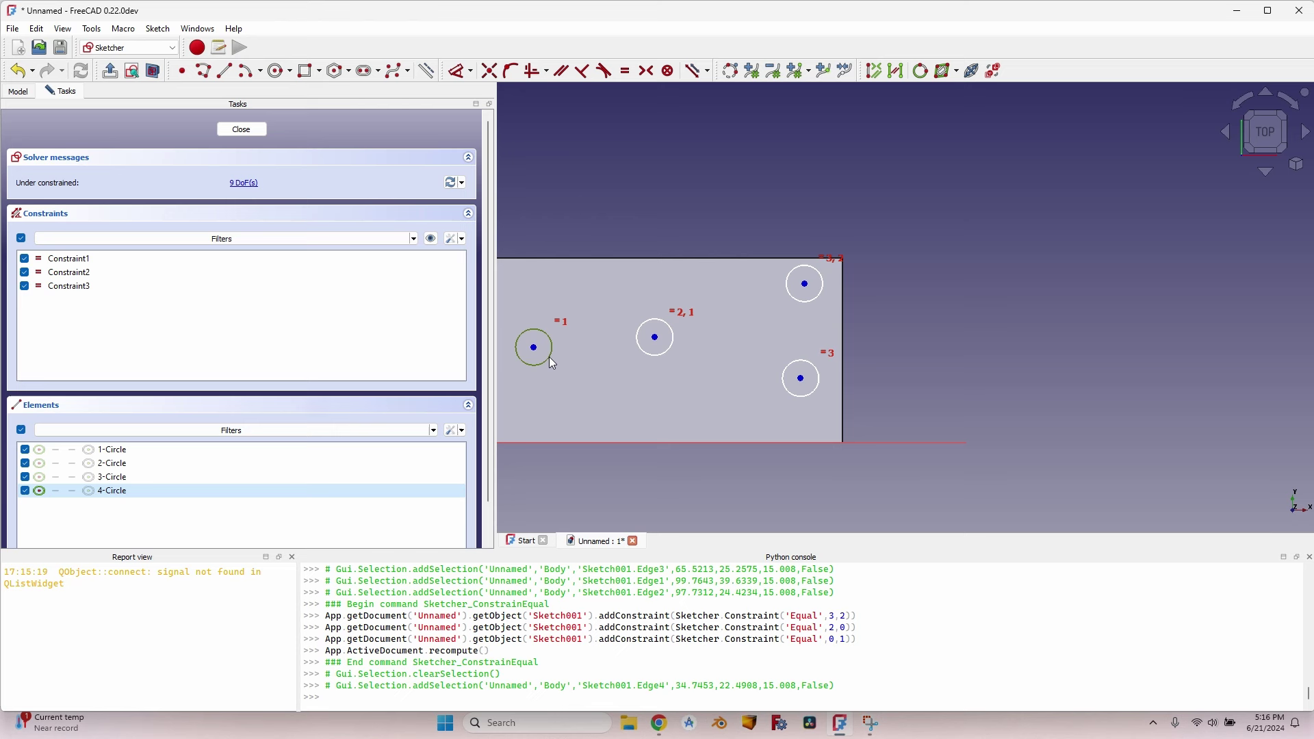
key("k")
key("r")
key("Escape")
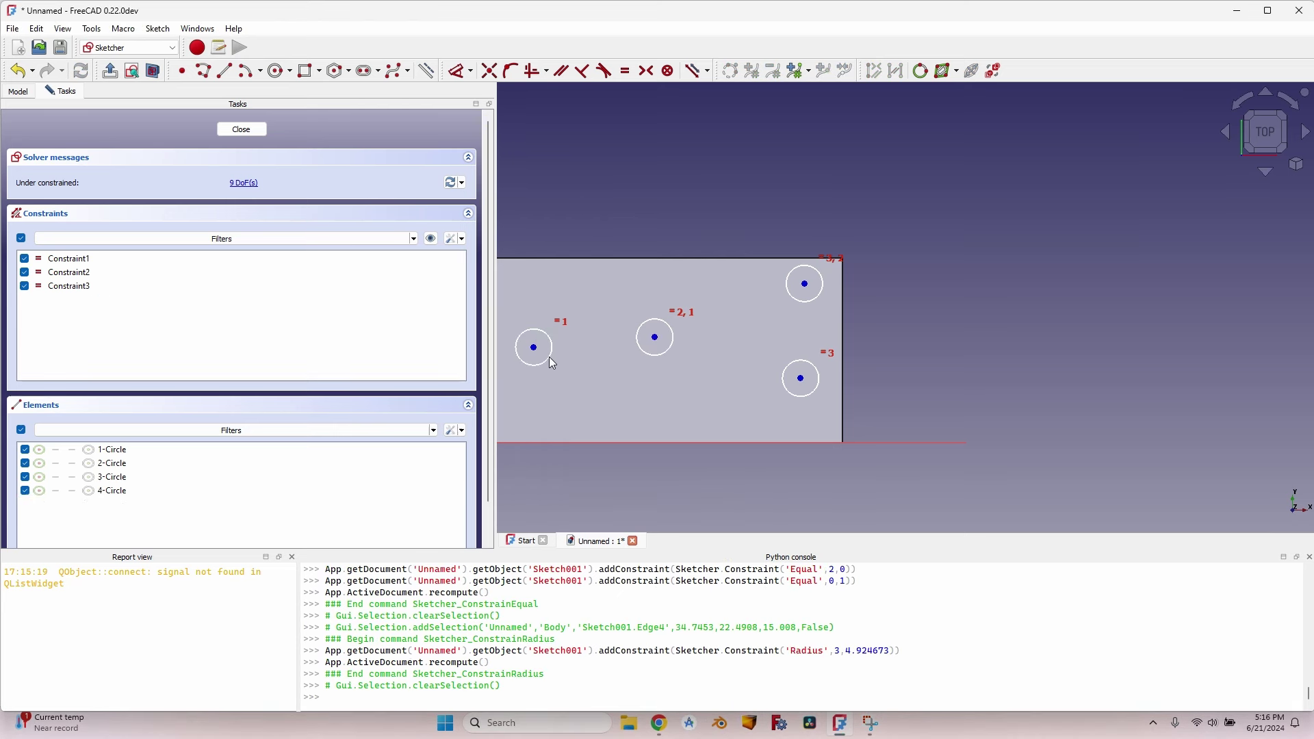
left_click(546, 358)
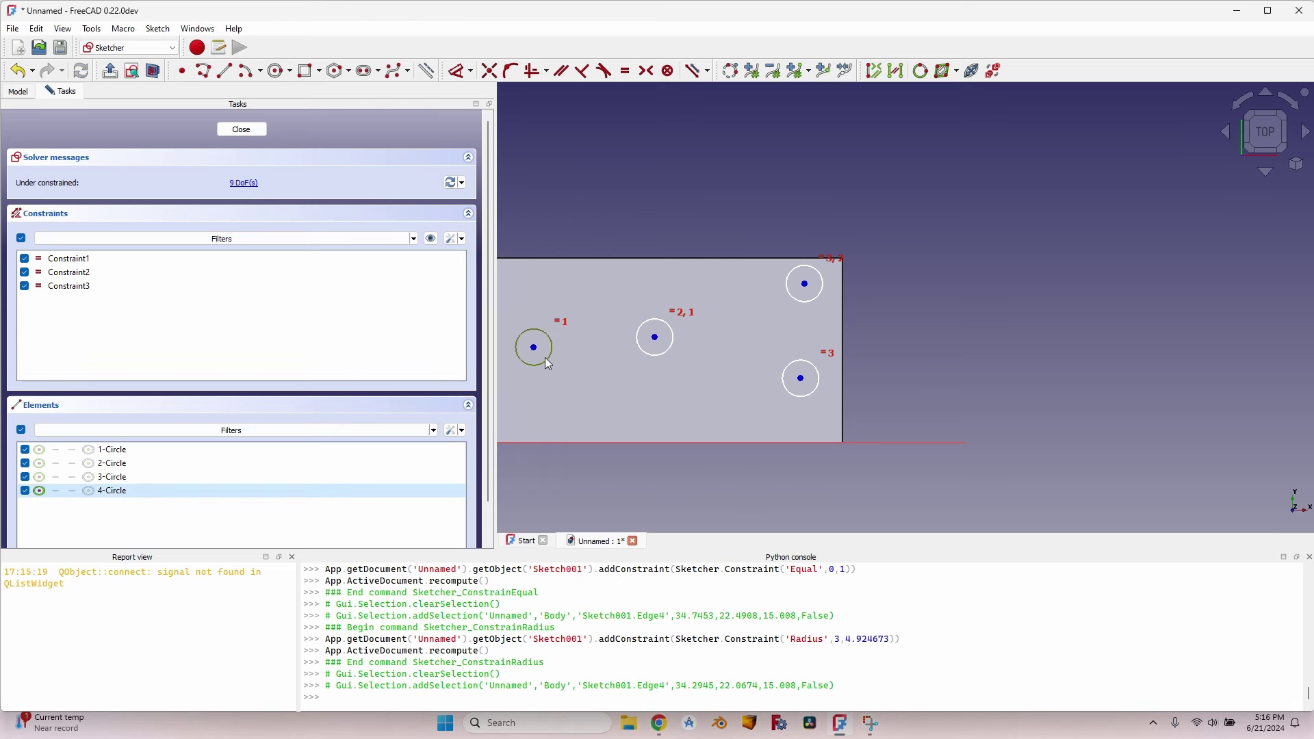
key("k")
key("o")
key("Escape")
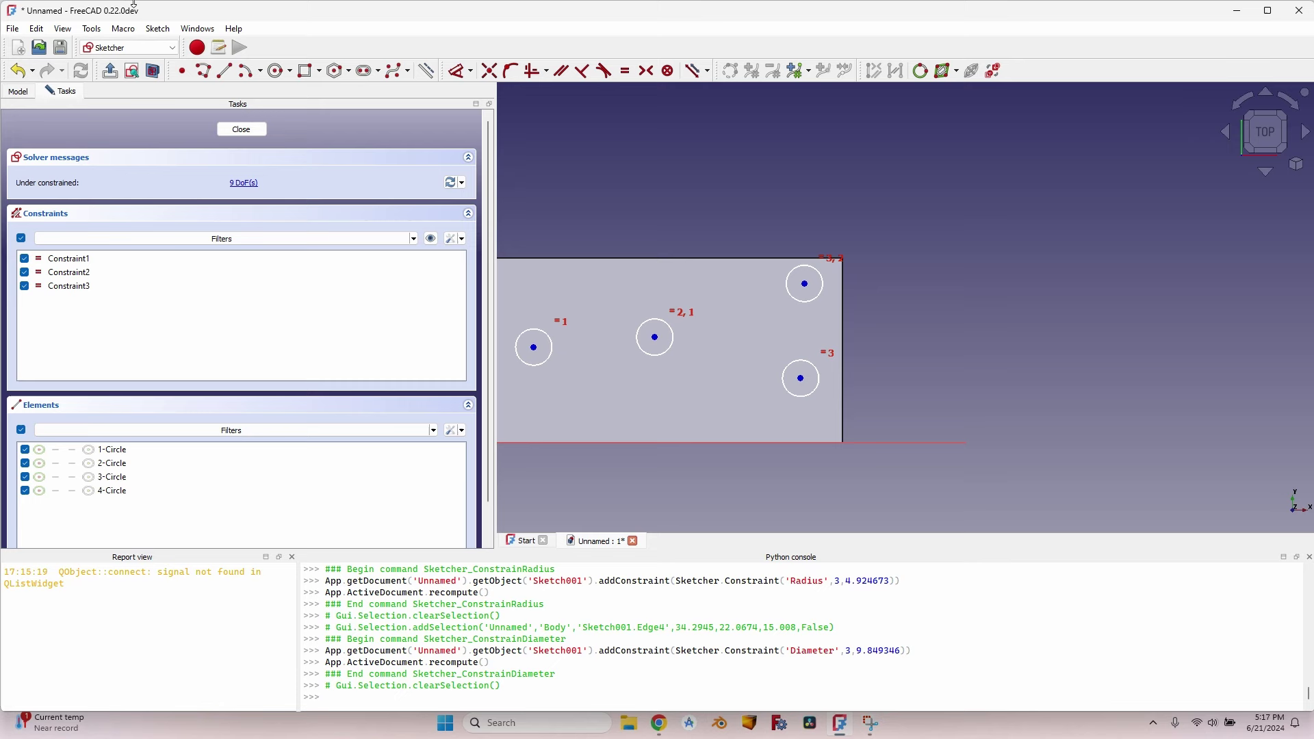
left_click(157, 28)
mouse_move(235, 228)
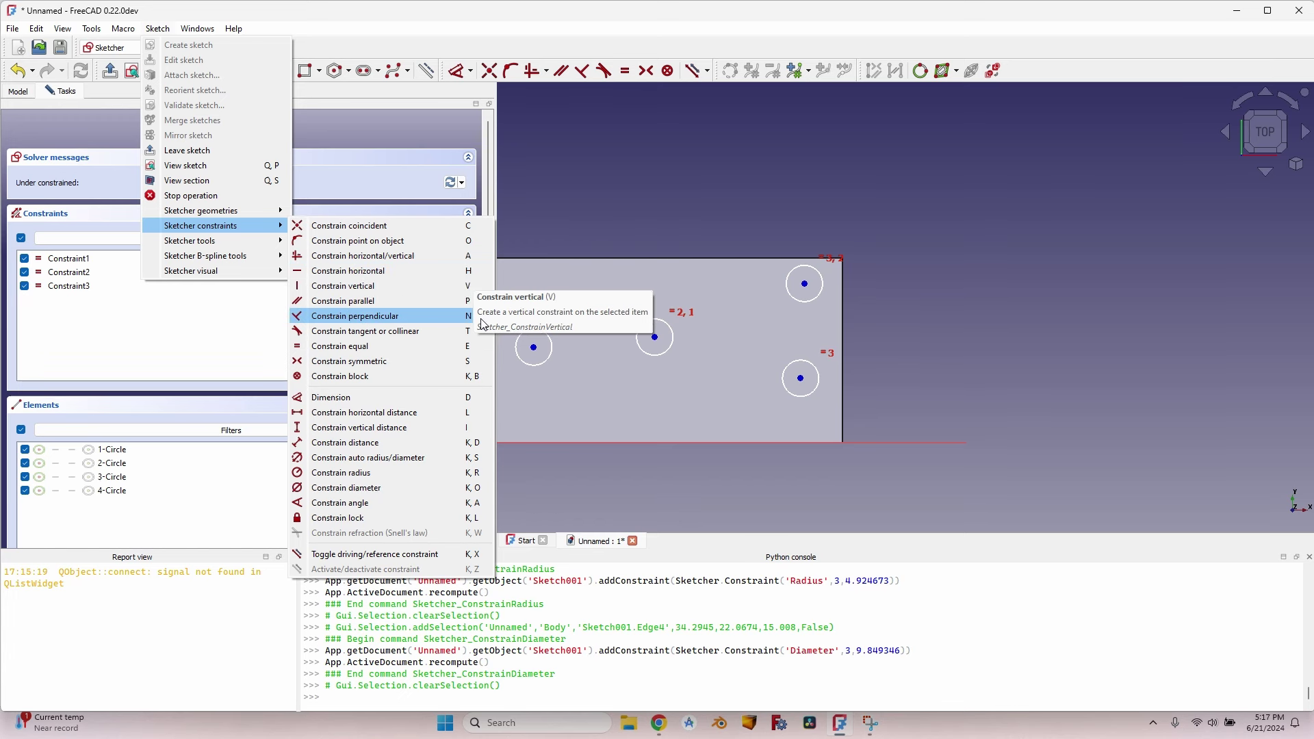
left_click(602, 400)
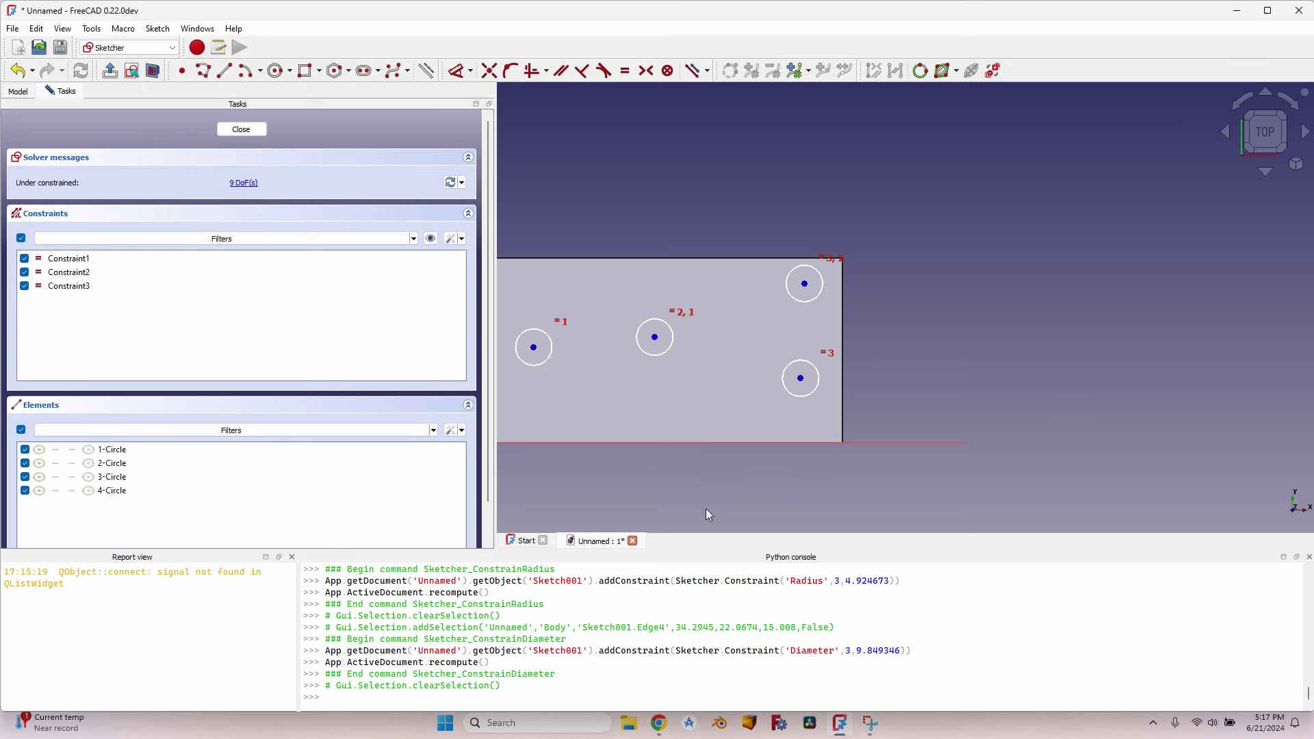
- Give the left circle a 6.8 mm diameter and align the left and middle centres horizontally
left_click(552, 363)
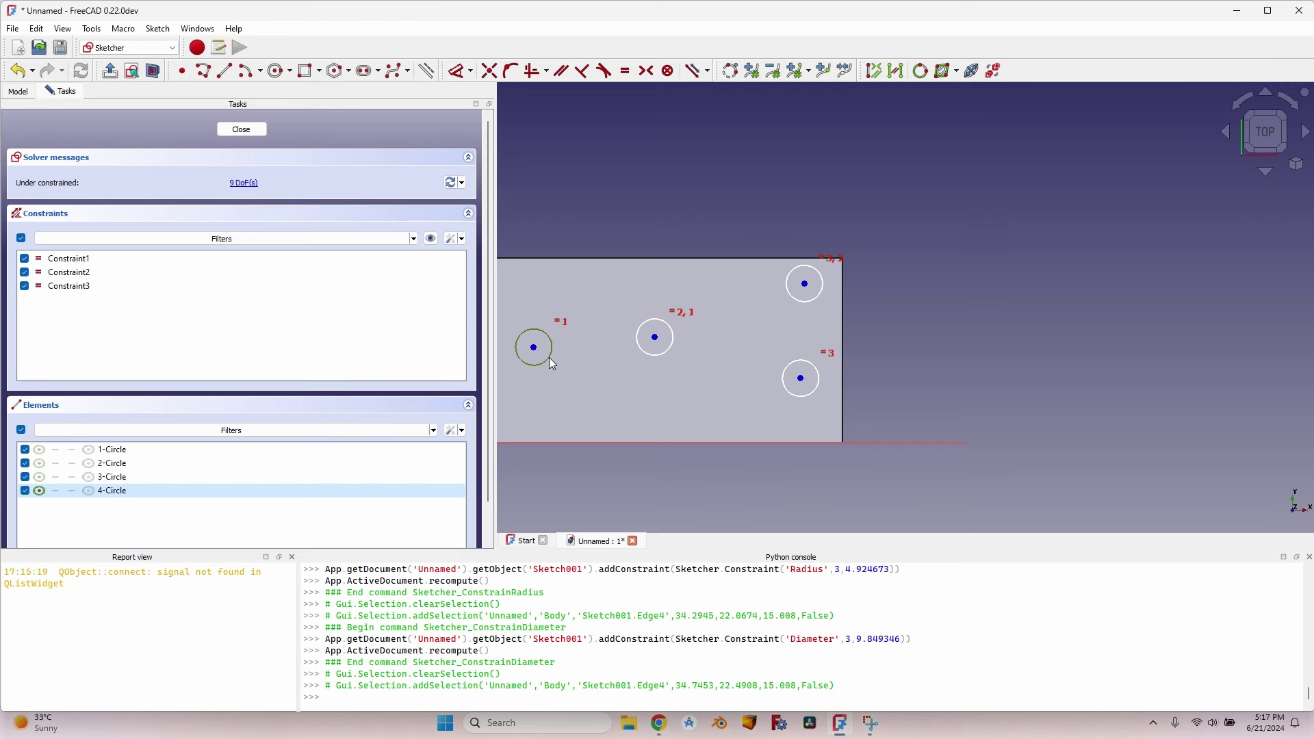
type("ko6.8")
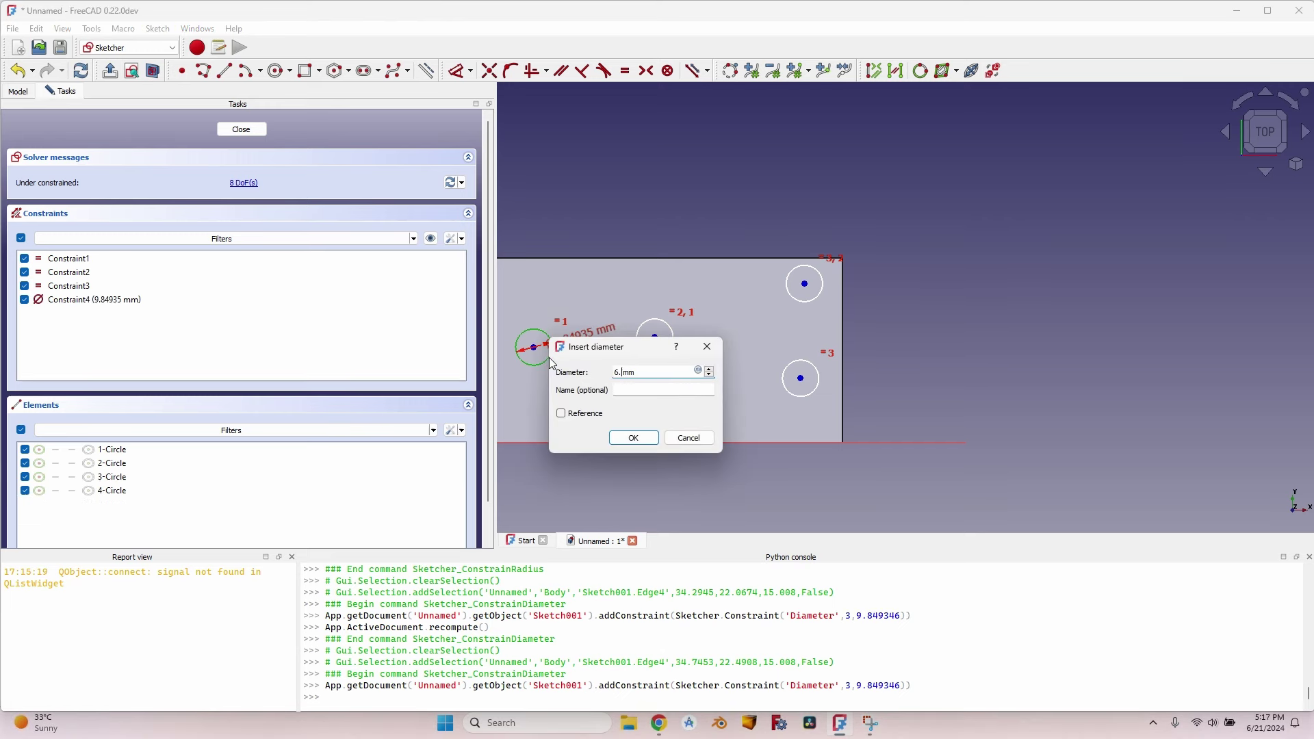
key("Return")
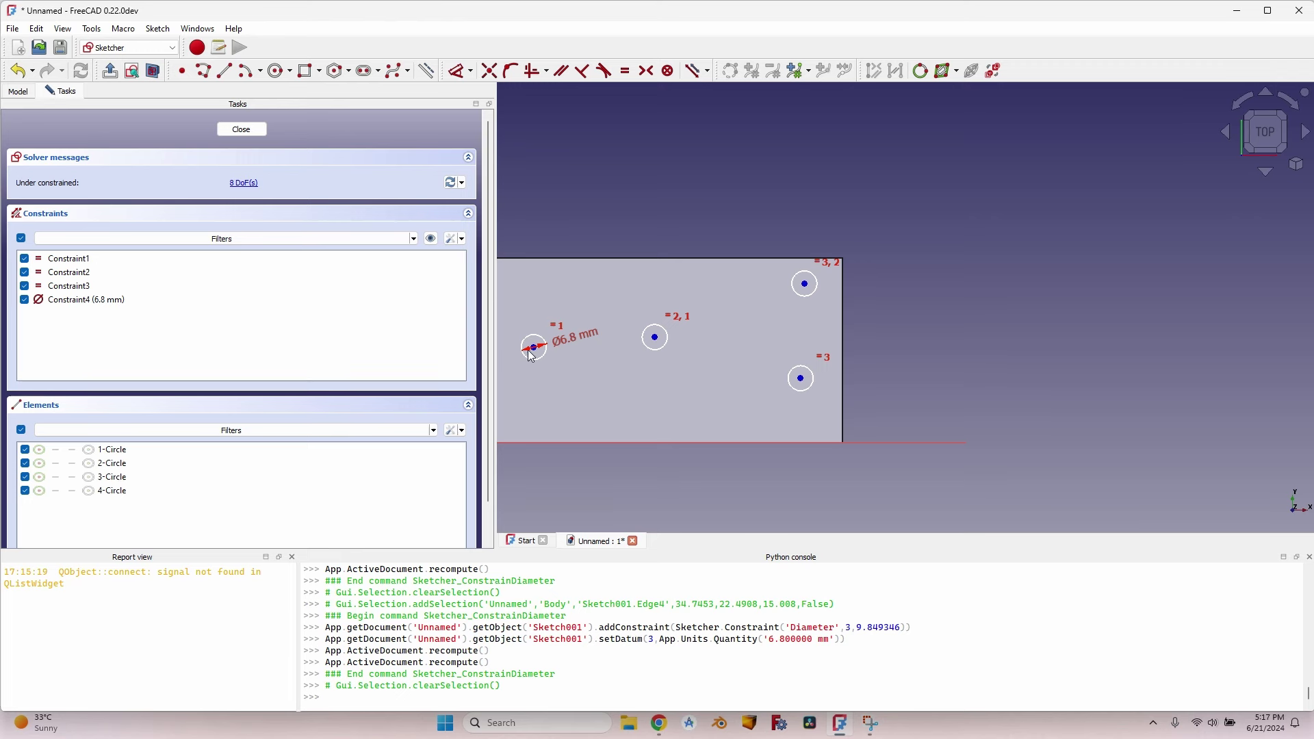
left_click(533, 348)
left_click(654, 337)
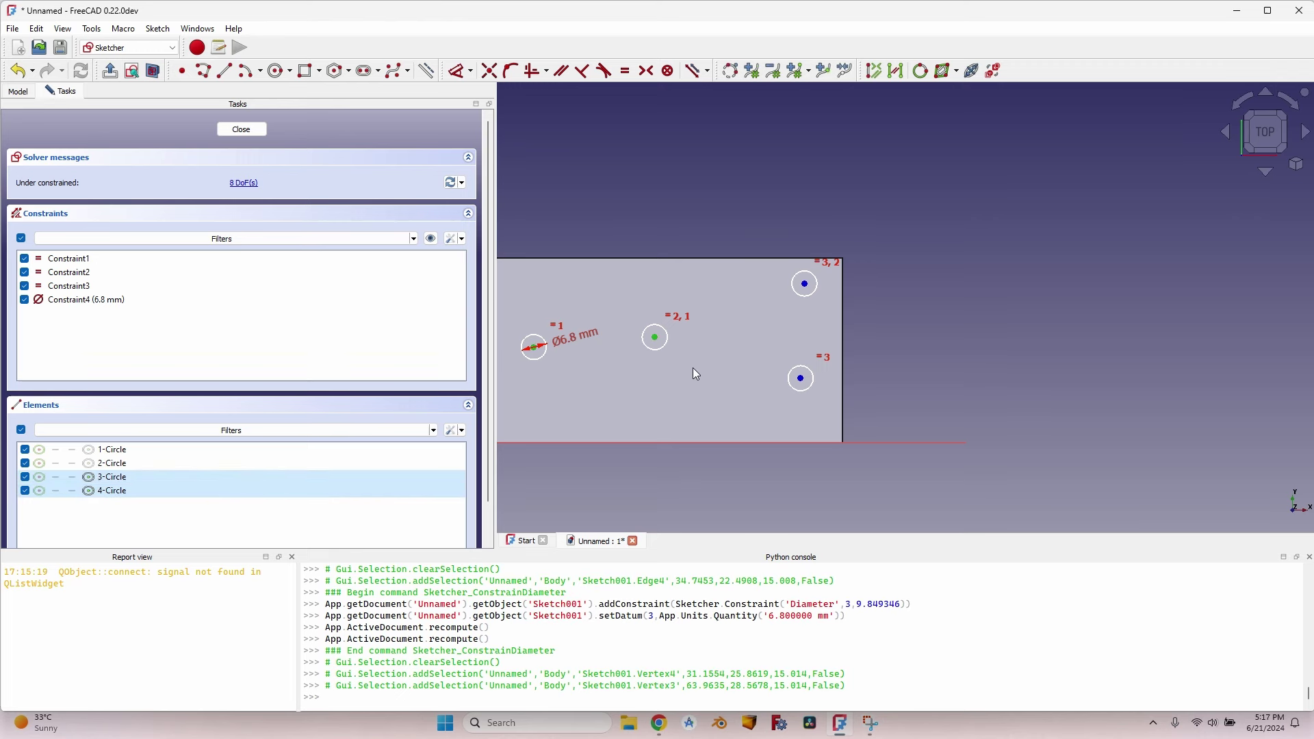
key("h")
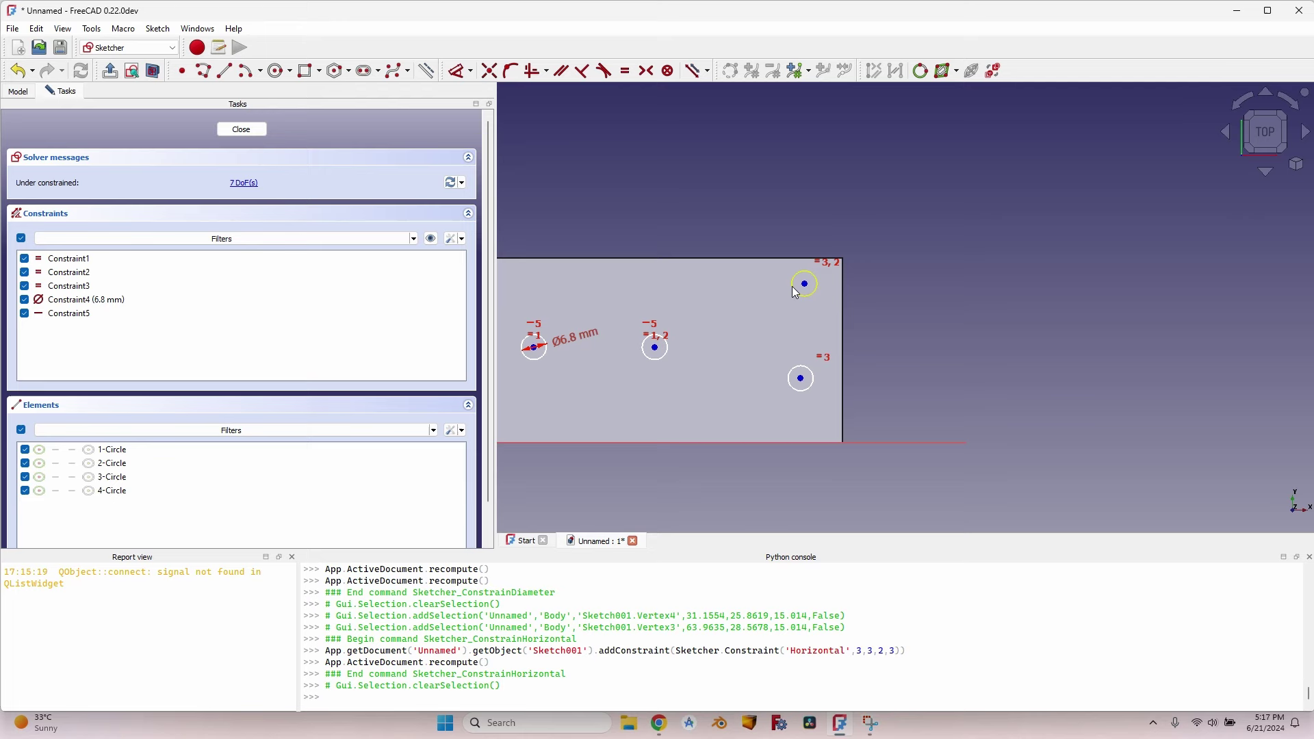
- Vertically align the two right-hand hole centres
left_click(804, 284)
left_click(801, 379)
key("v")
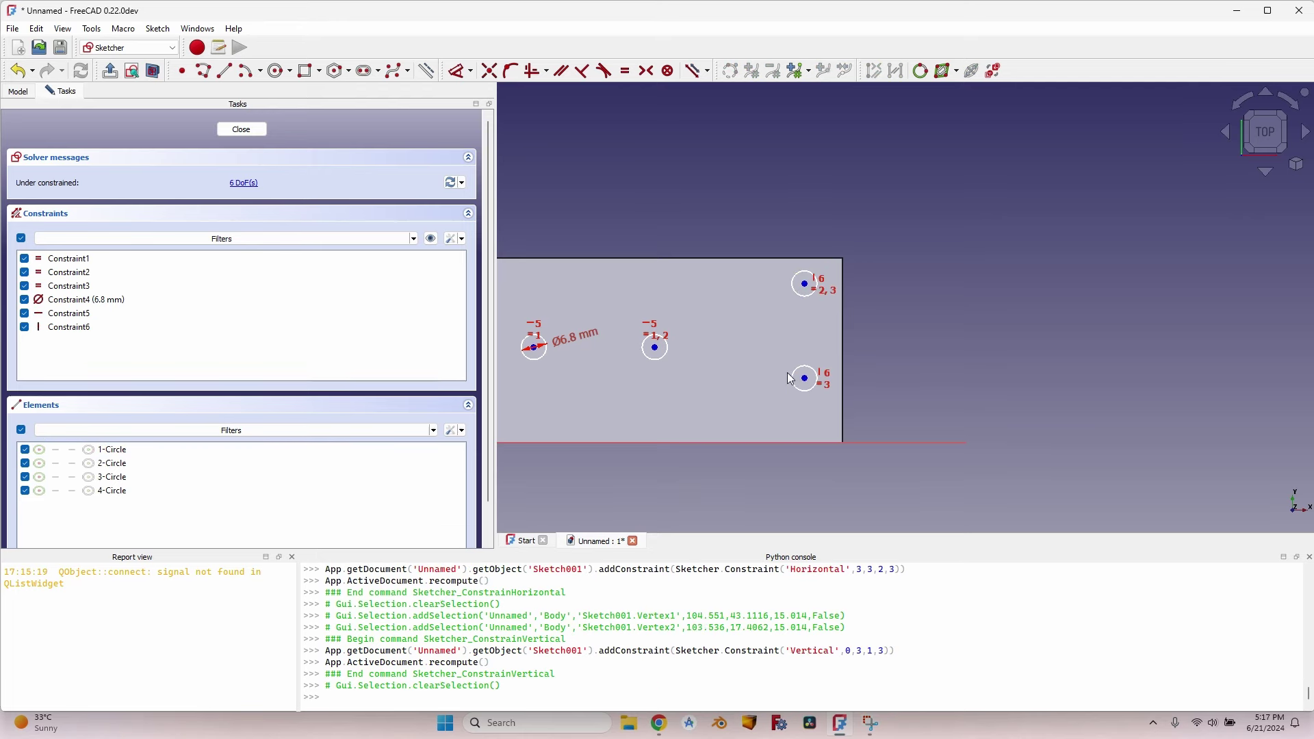
key("alt+Tab")
- Set a 40 mm horizontal distance between the left and middle hole centres
left_click(130, 15)
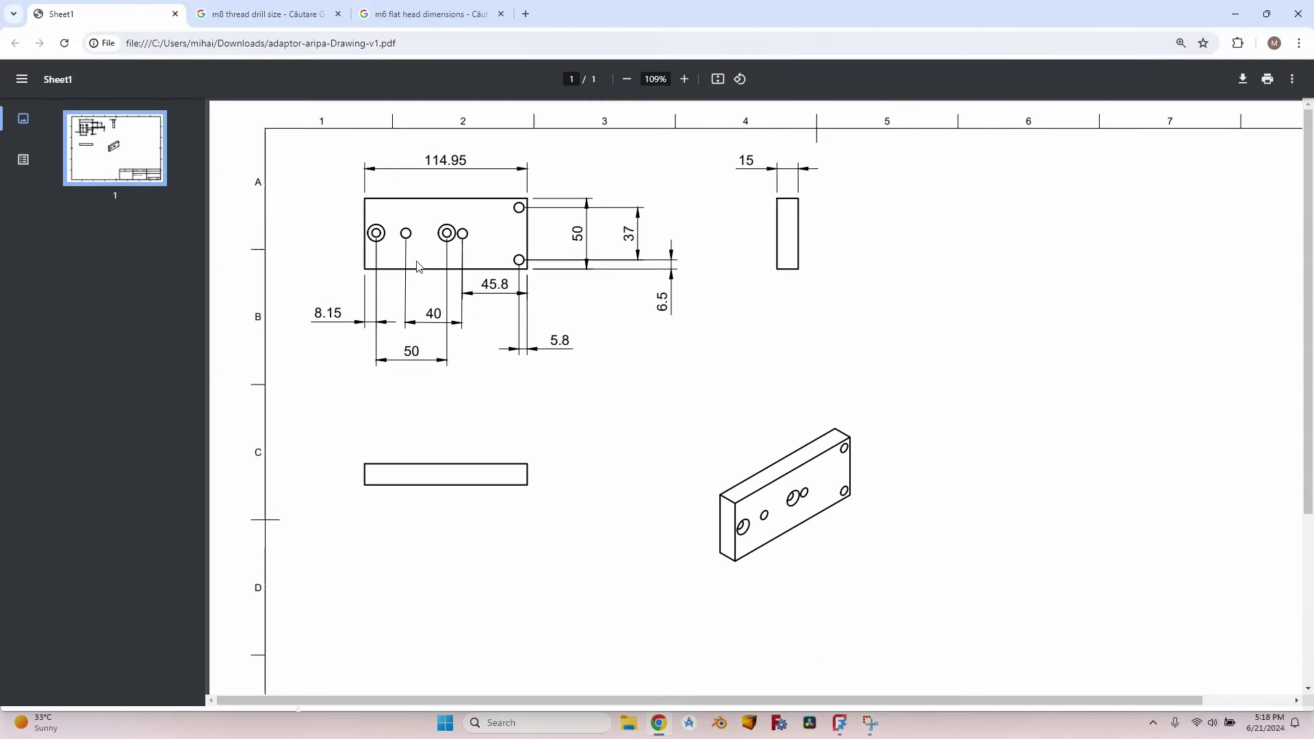
key("alt+Tab")
left_click(533, 347)
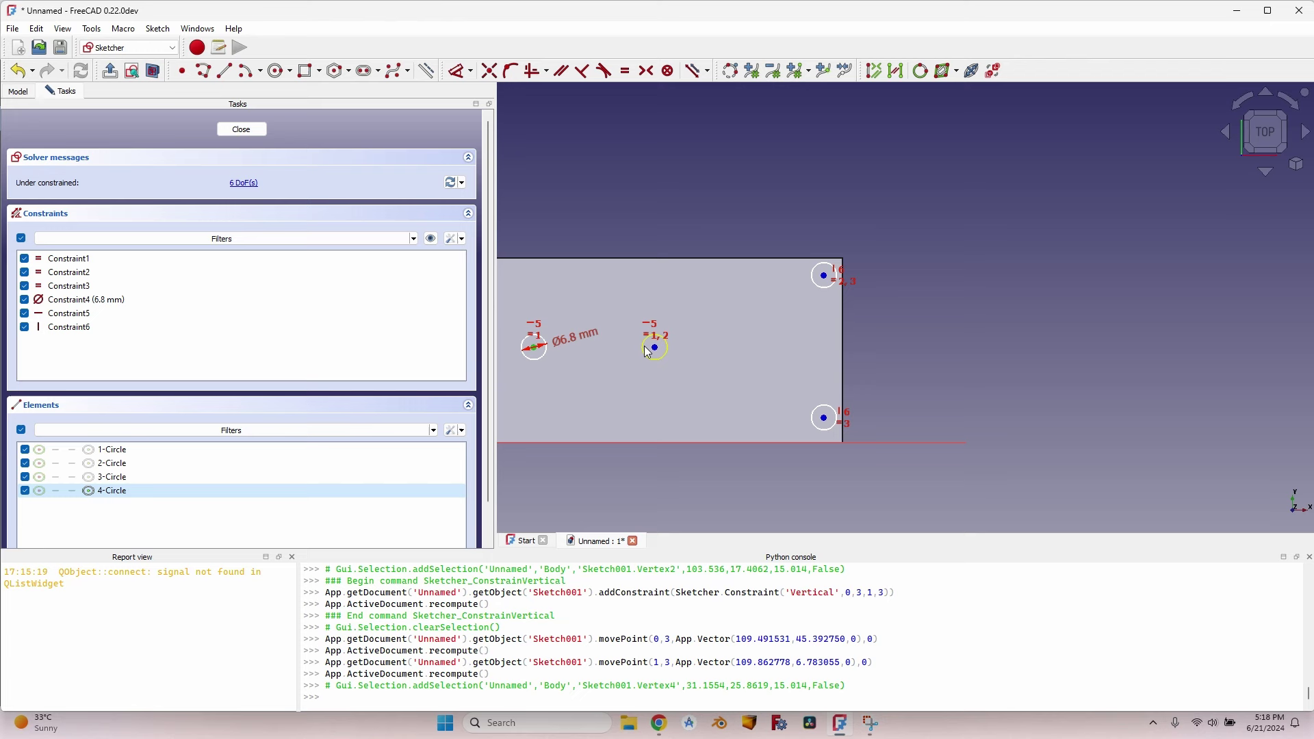
left_click(654, 347)
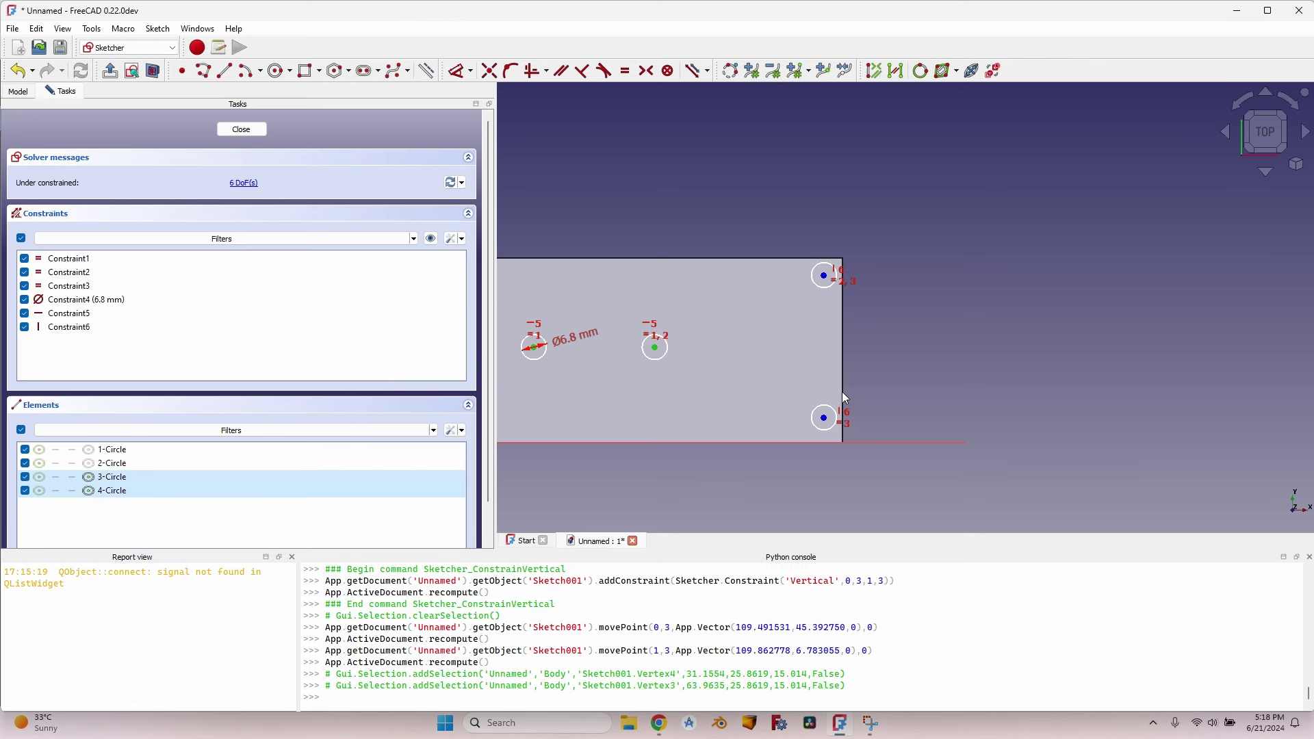
key("l")
key("h")
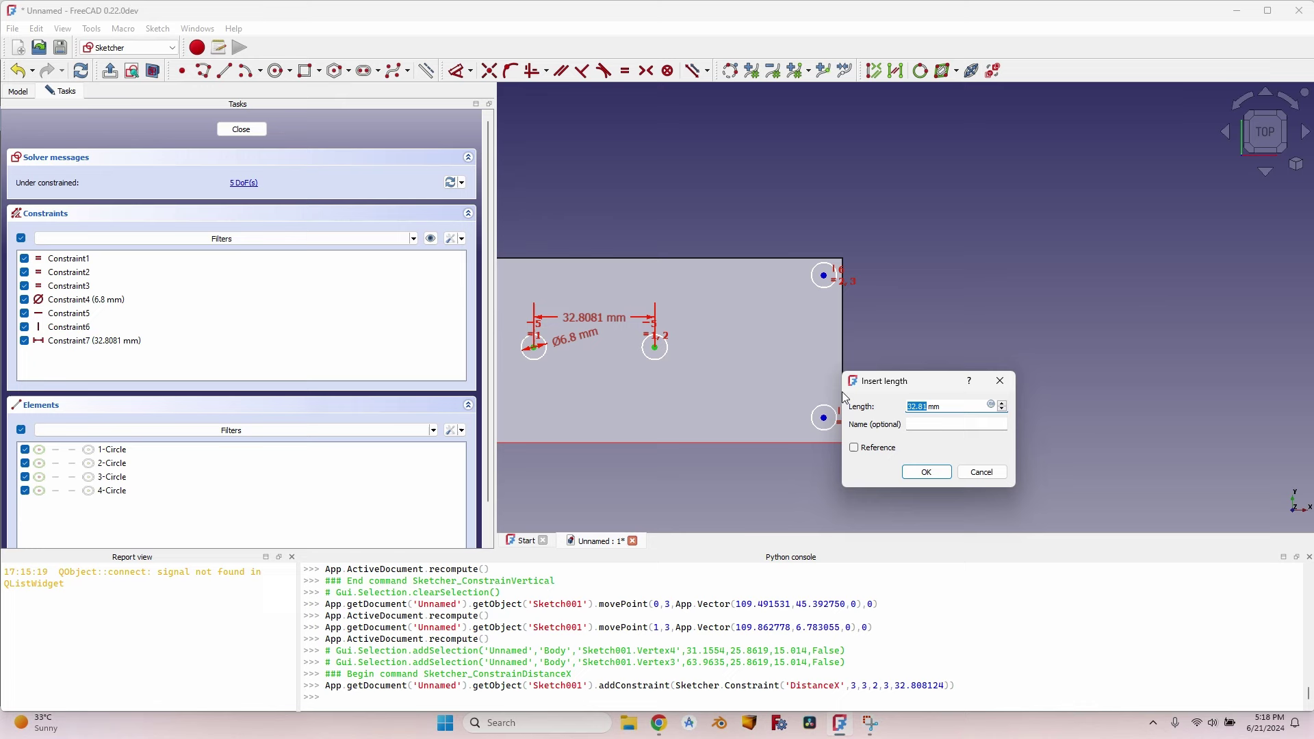
type("40")
key("Return")
key("alt+Tab")
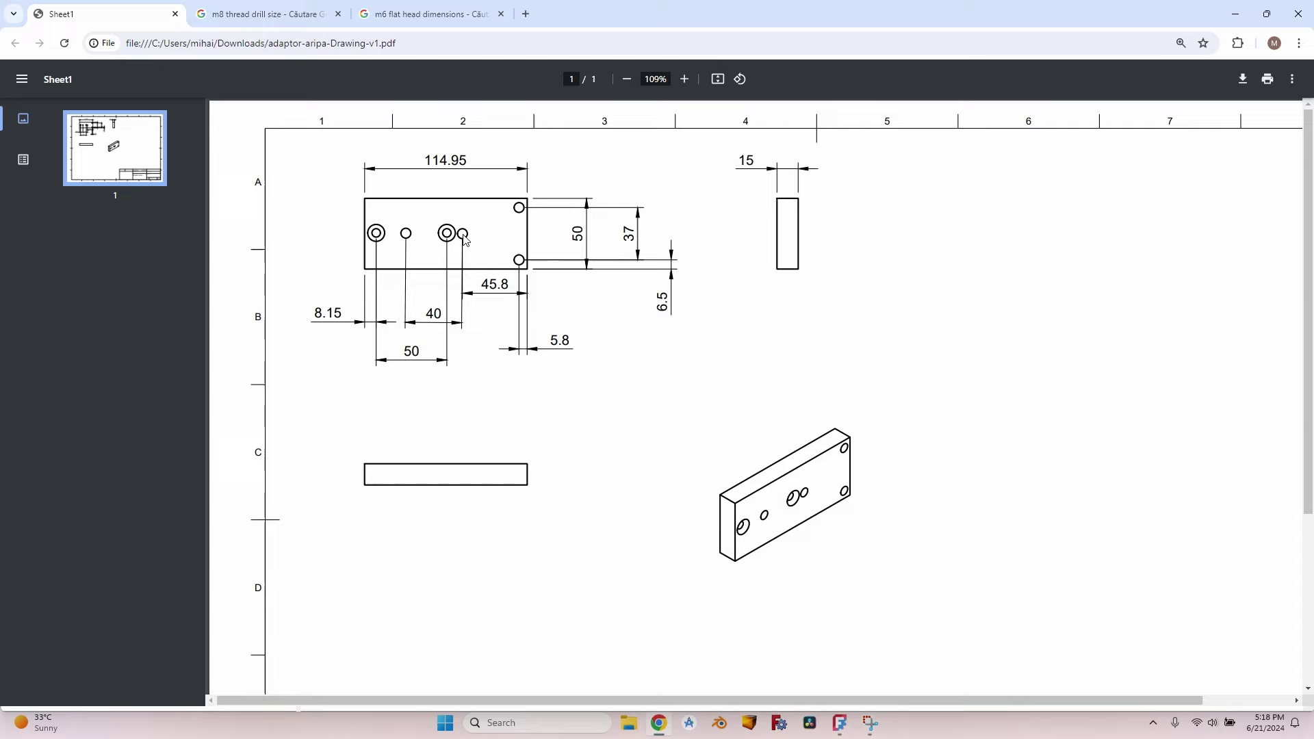
key("alt+Tab")
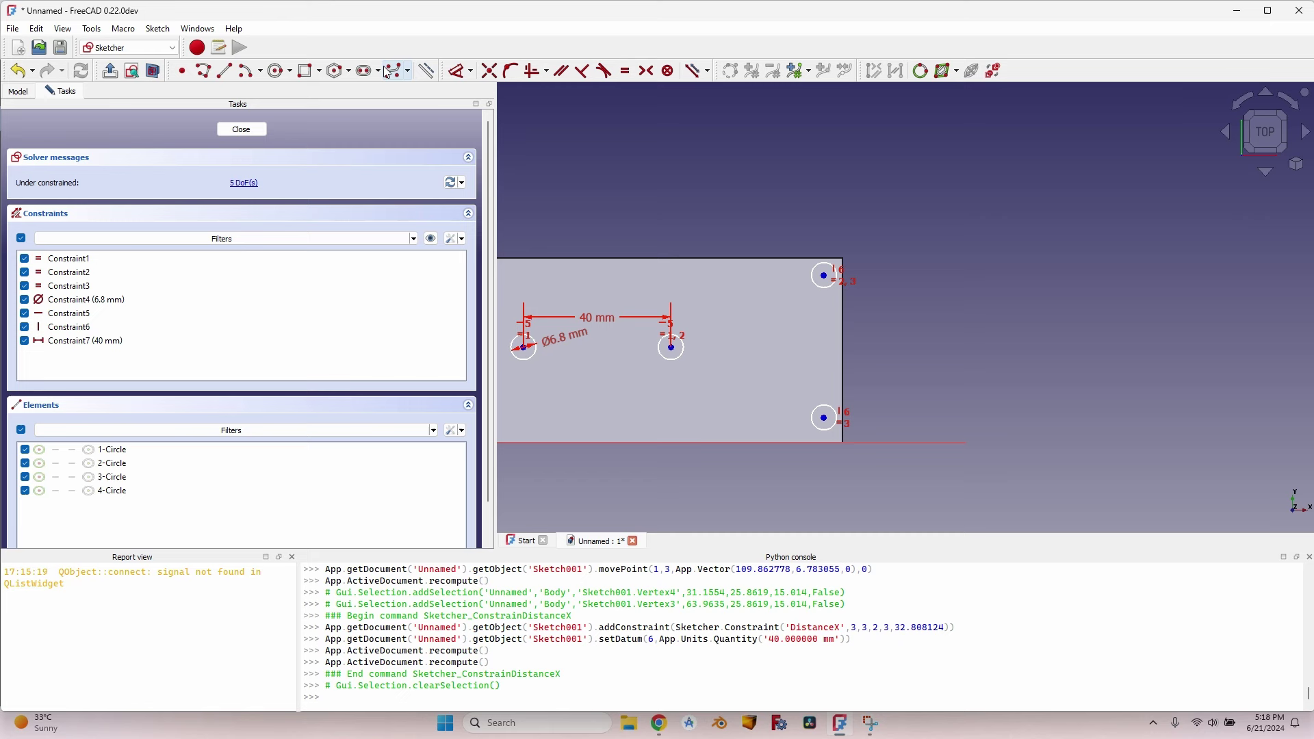
- Reference the plate's right edge and place the middle hole 45.8 mm from it
left_click(157, 29)
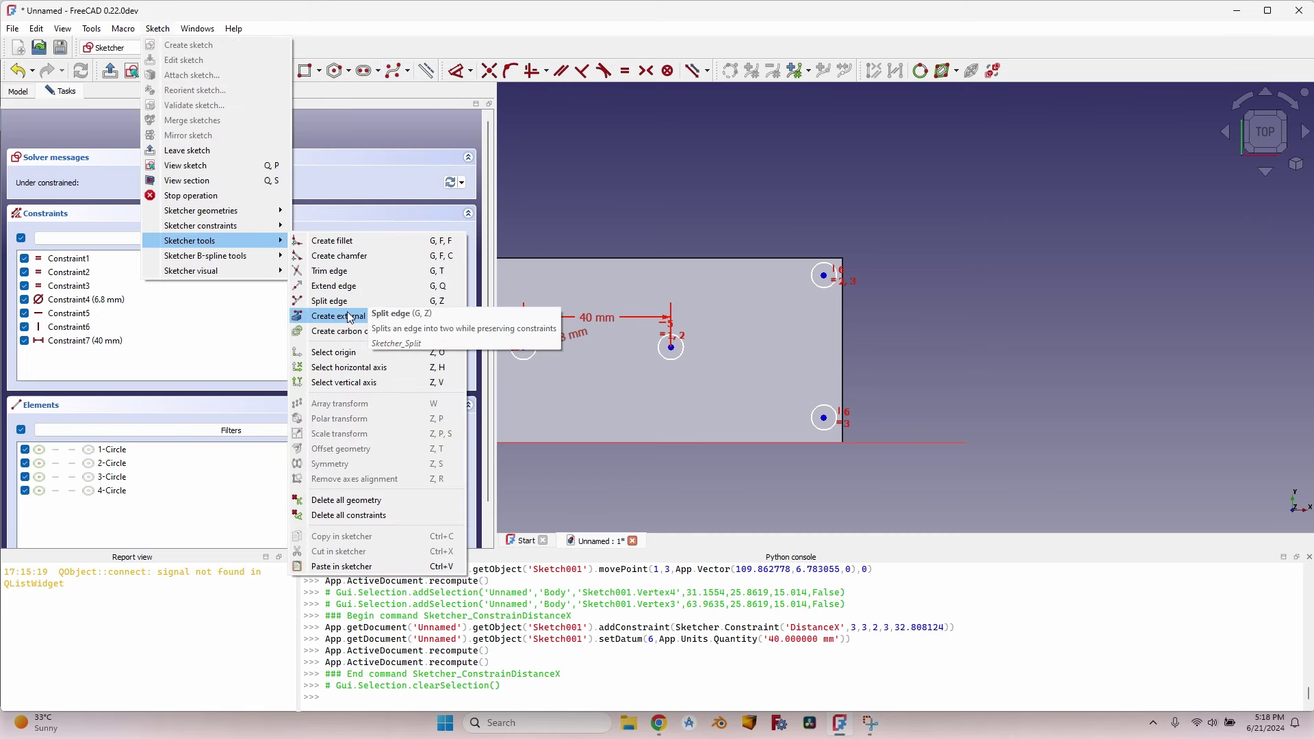
left_click(339, 317)
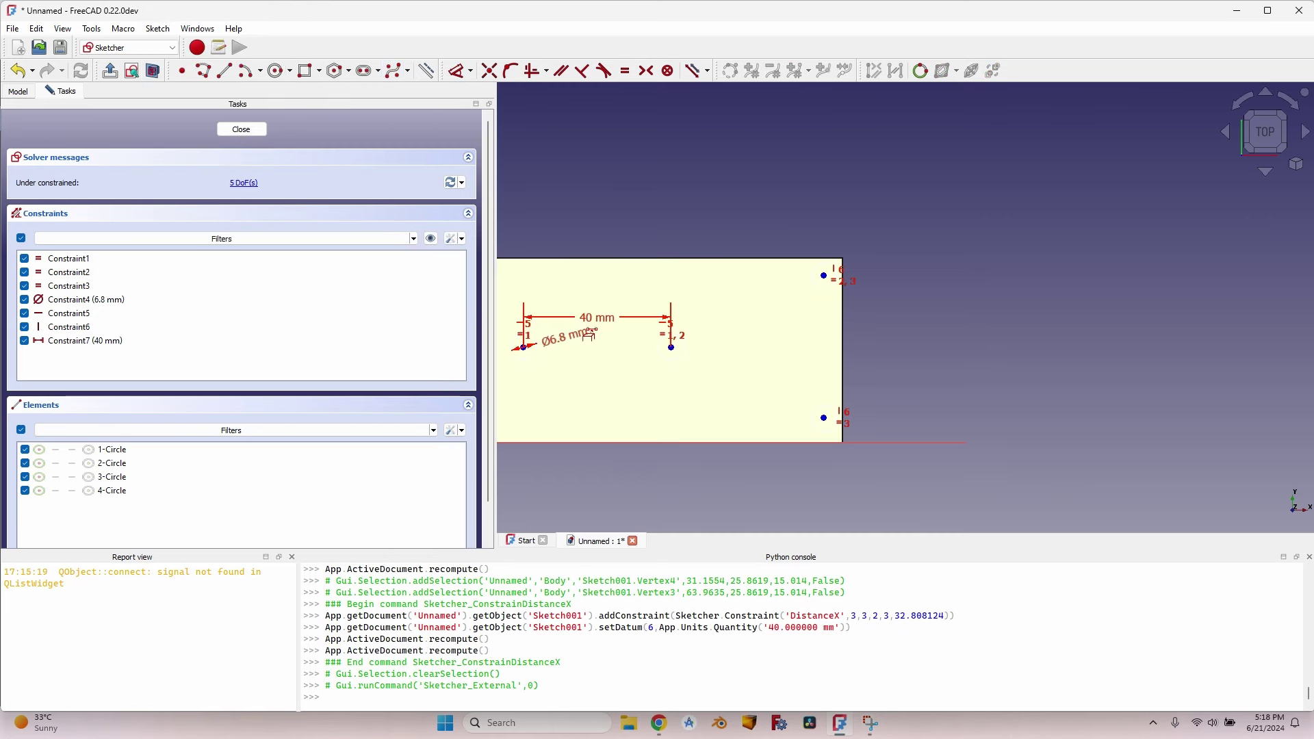
left_click(846, 340)
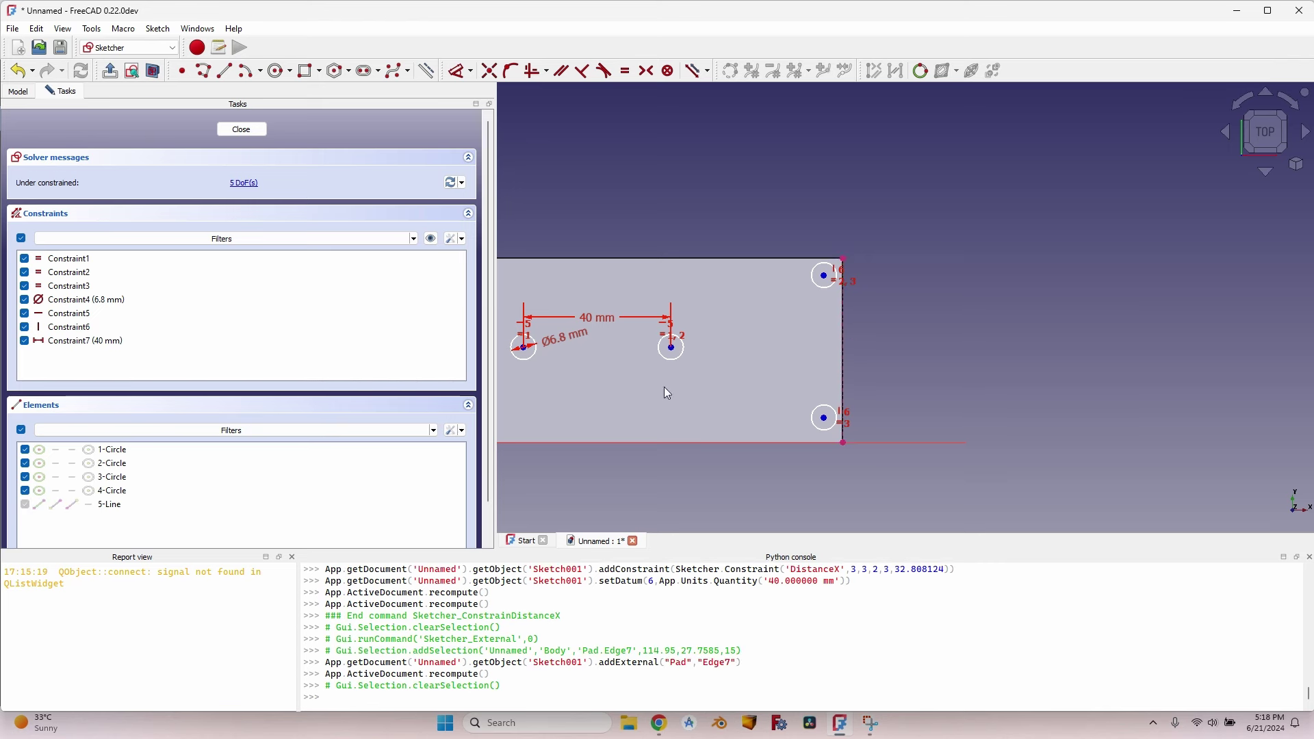
left_click(669, 345)
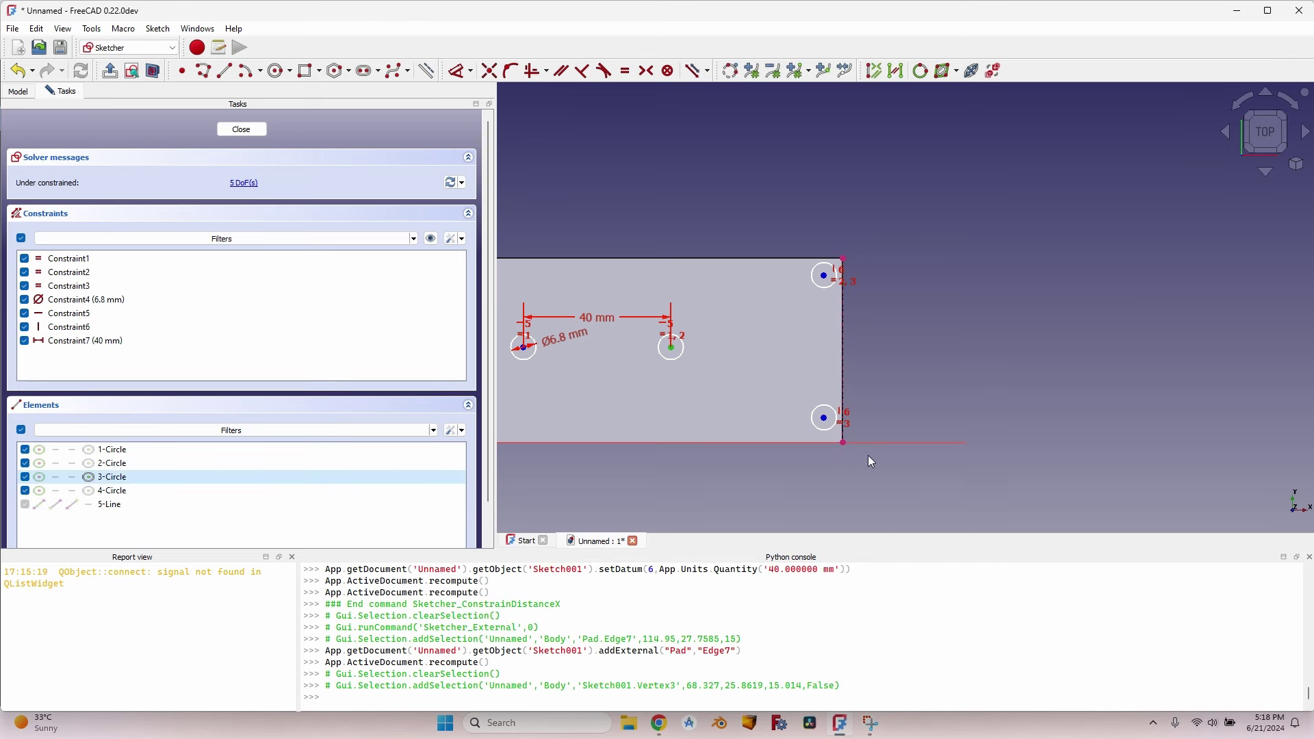
left_click(843, 443)
key("l")
key("h")
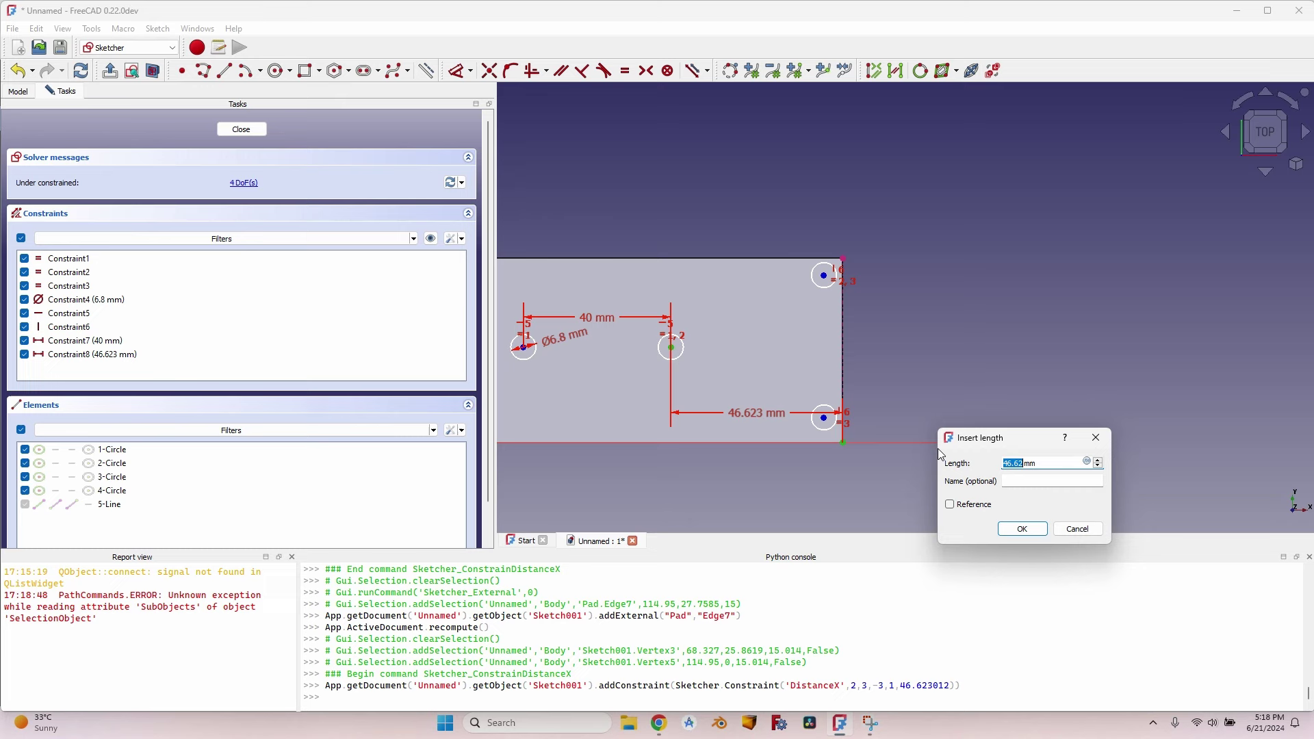
type("45.")
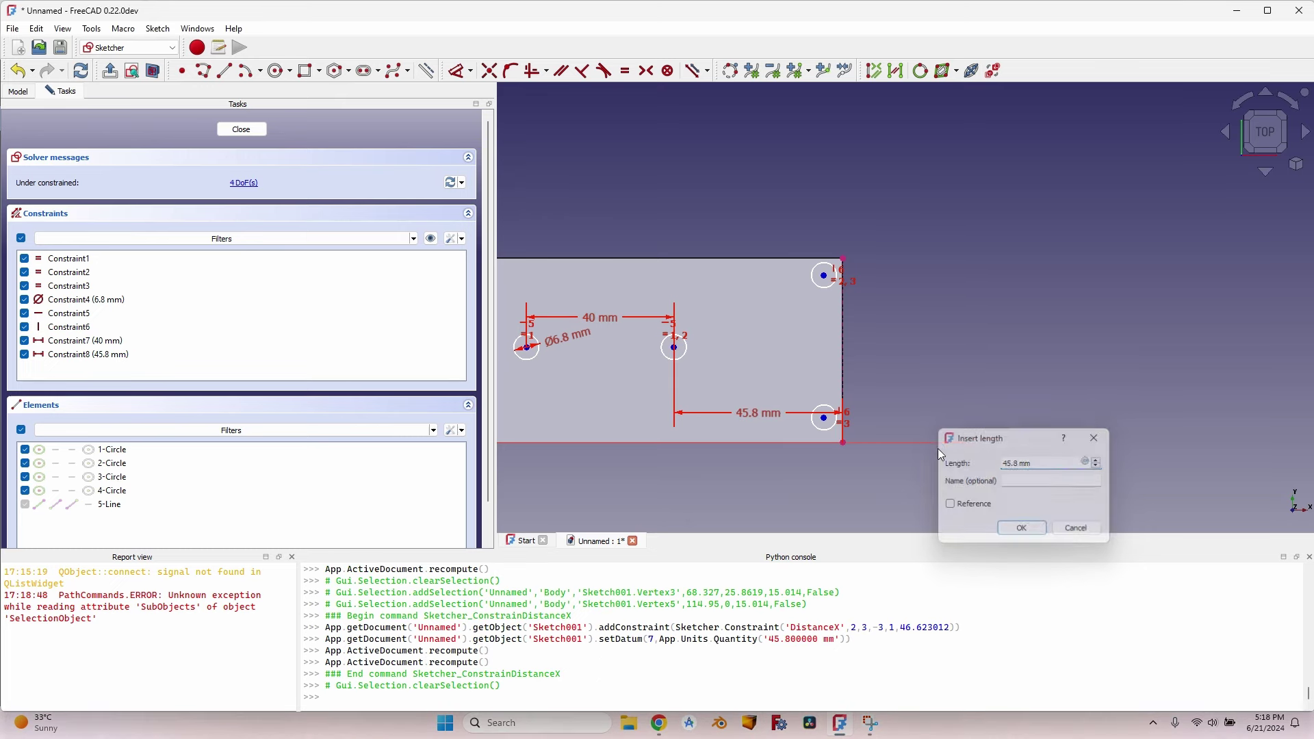
key("Return")
- Add a 25 mm vertical distance for the middle hole and 5.8 mm for the lower-right hole
key("alt+Tab")
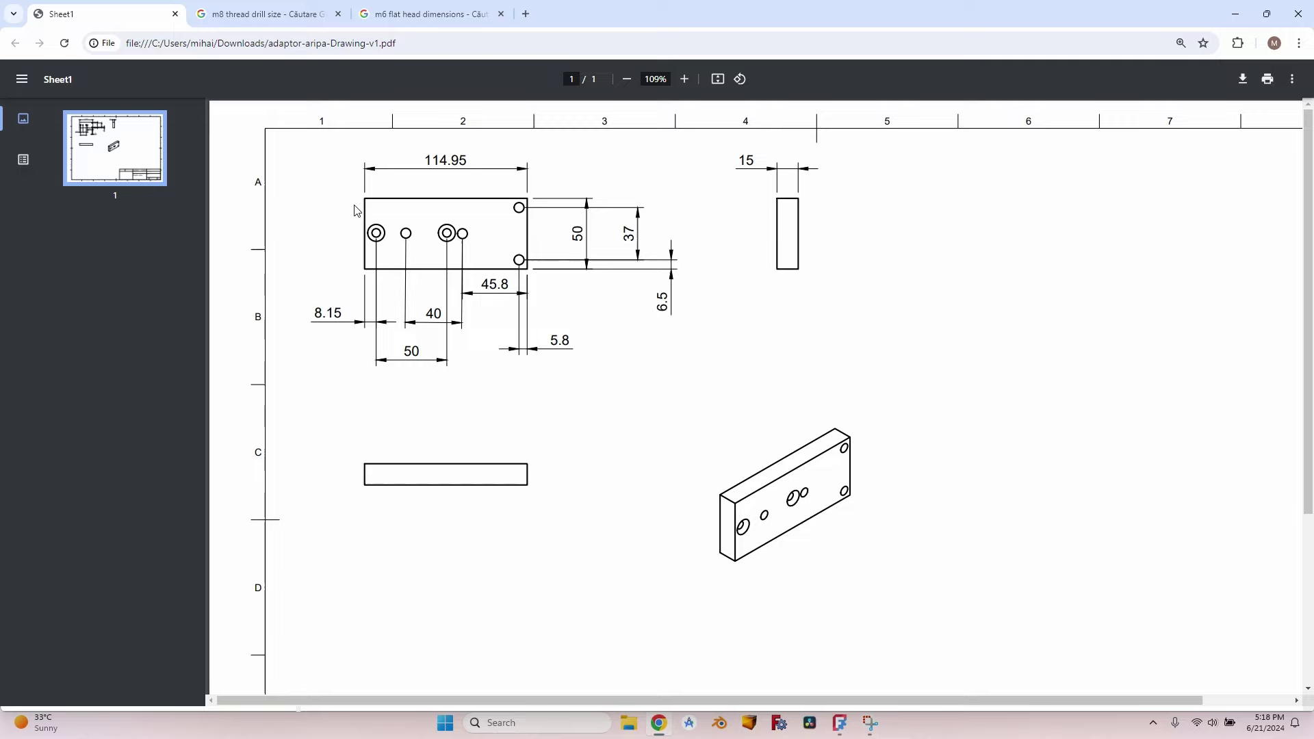
key("alt+Tab")
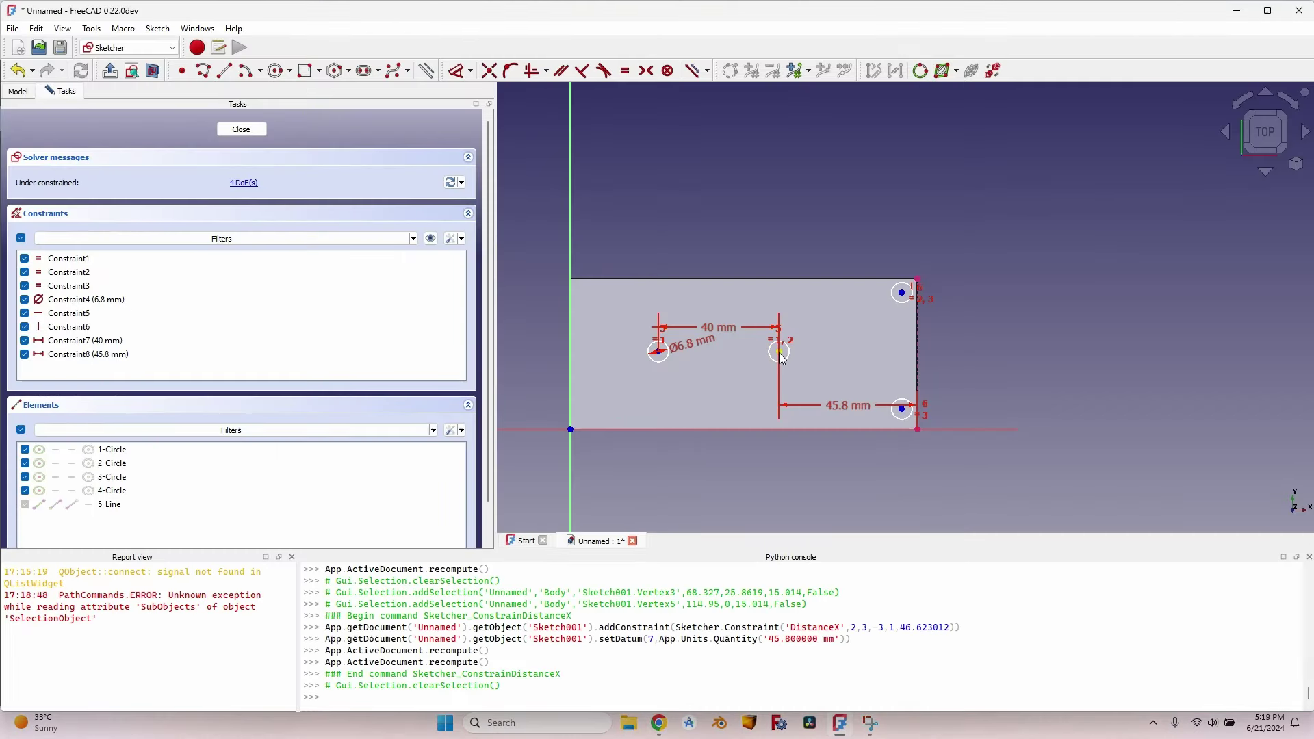
left_click(778, 352)
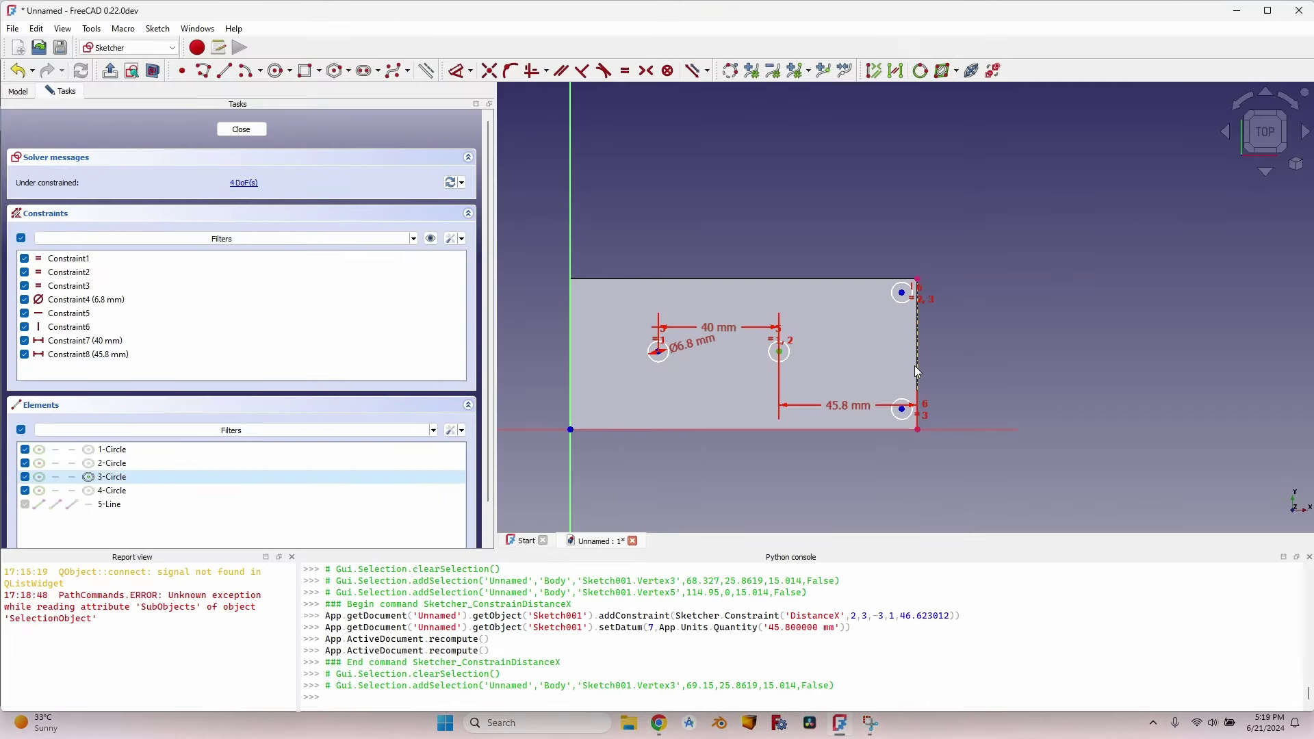
type("i")
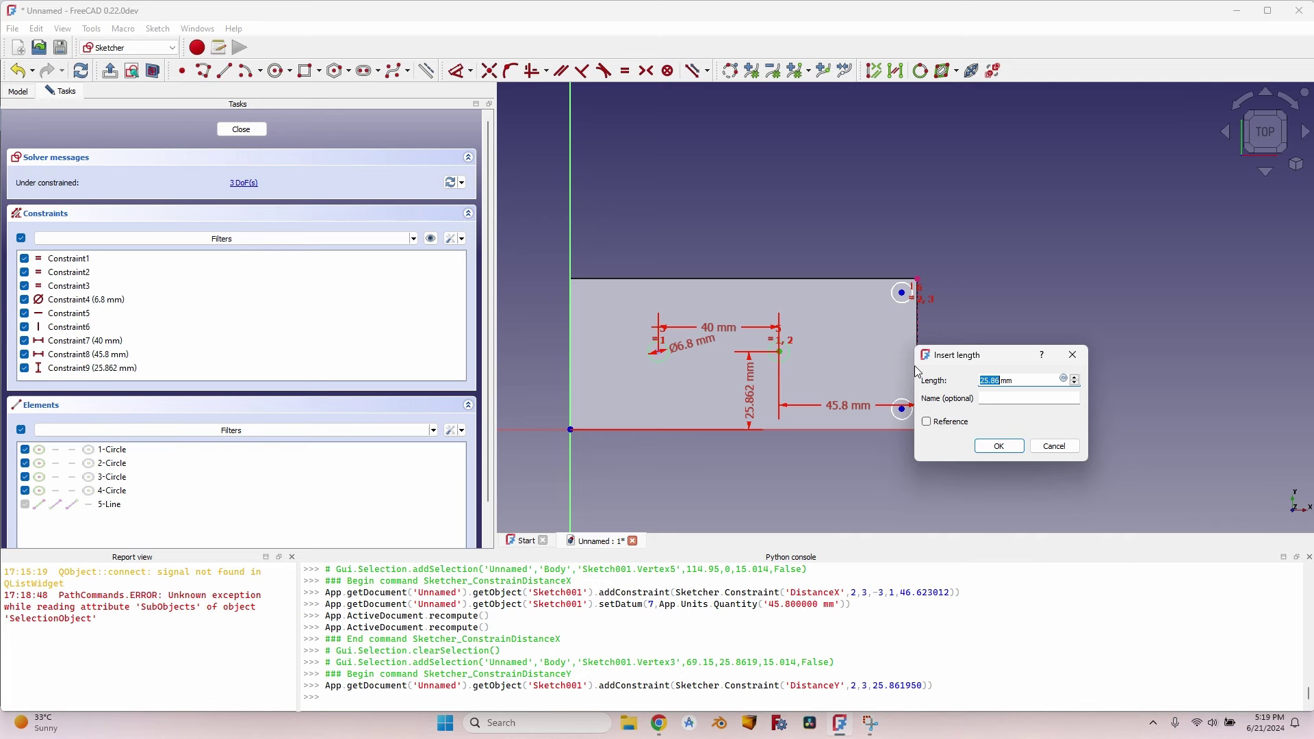
type("25")
key("Return")
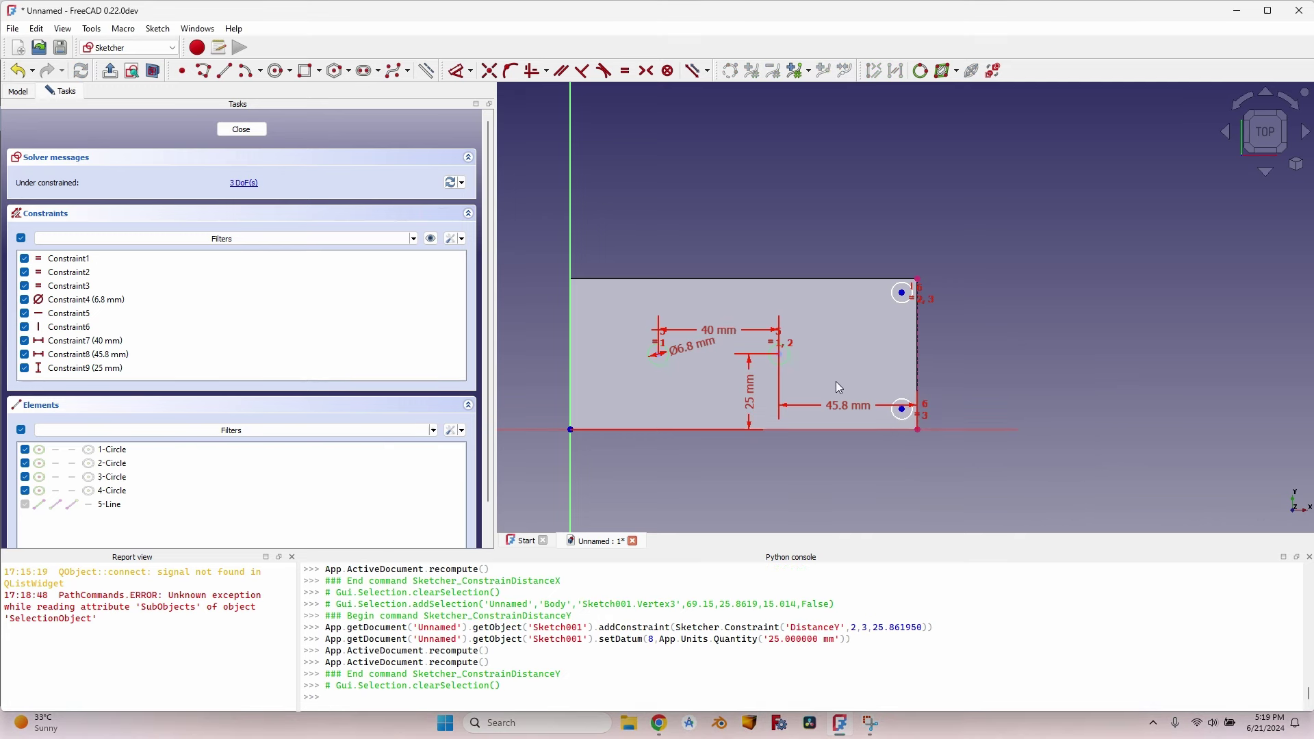
scroll(831, 270, "up", 2)
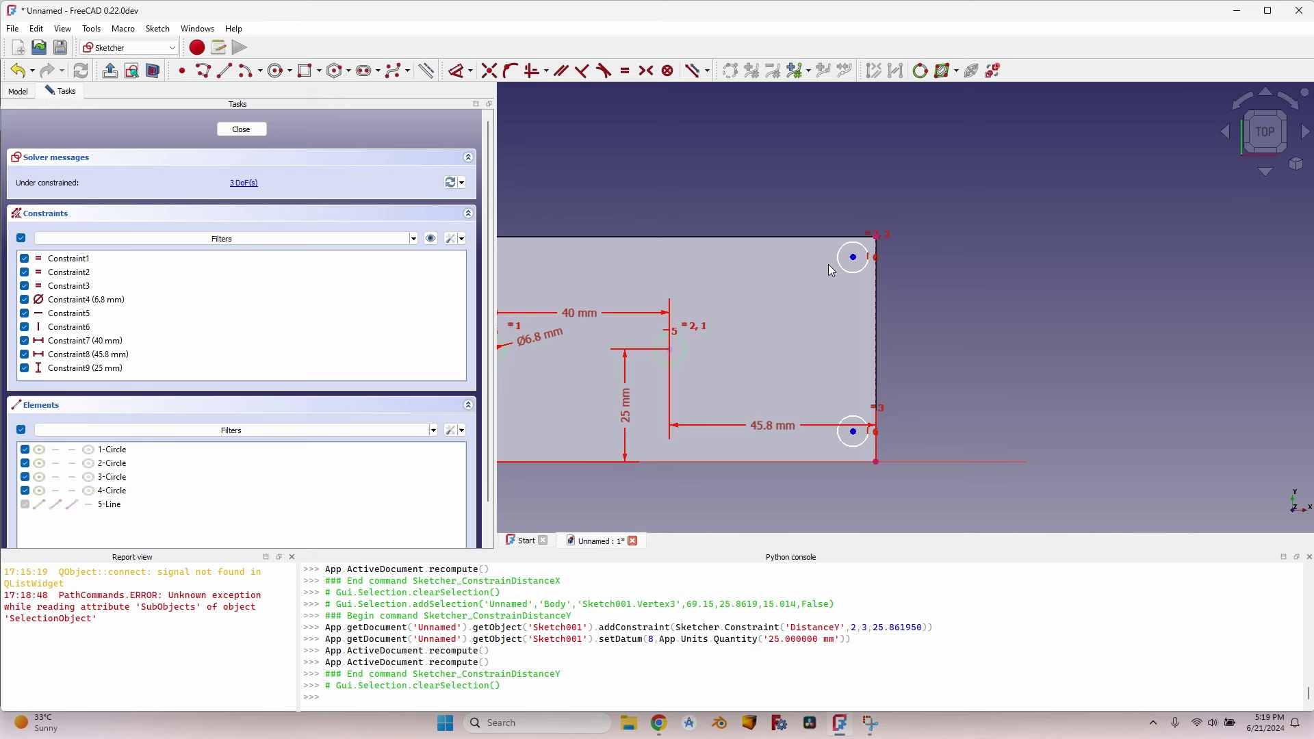
key("alt+Tab")
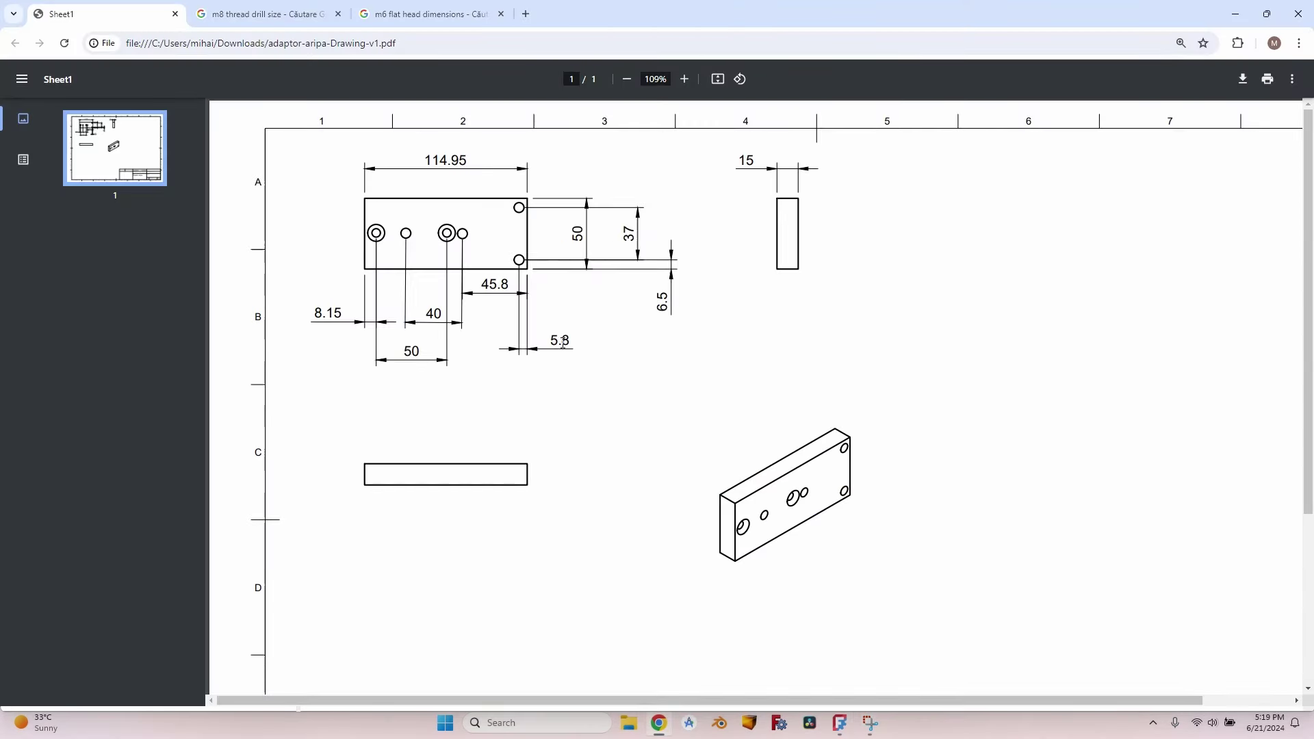
key("alt+Tab")
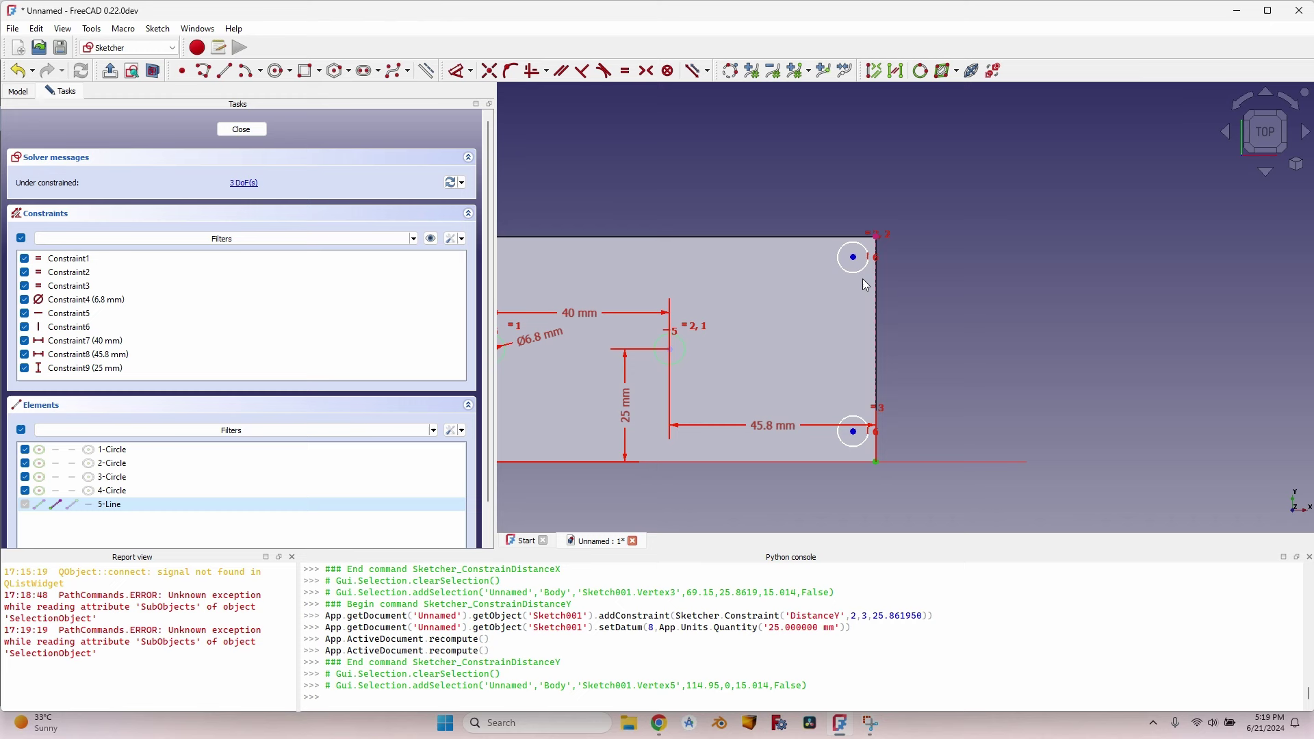
left_click(853, 432)
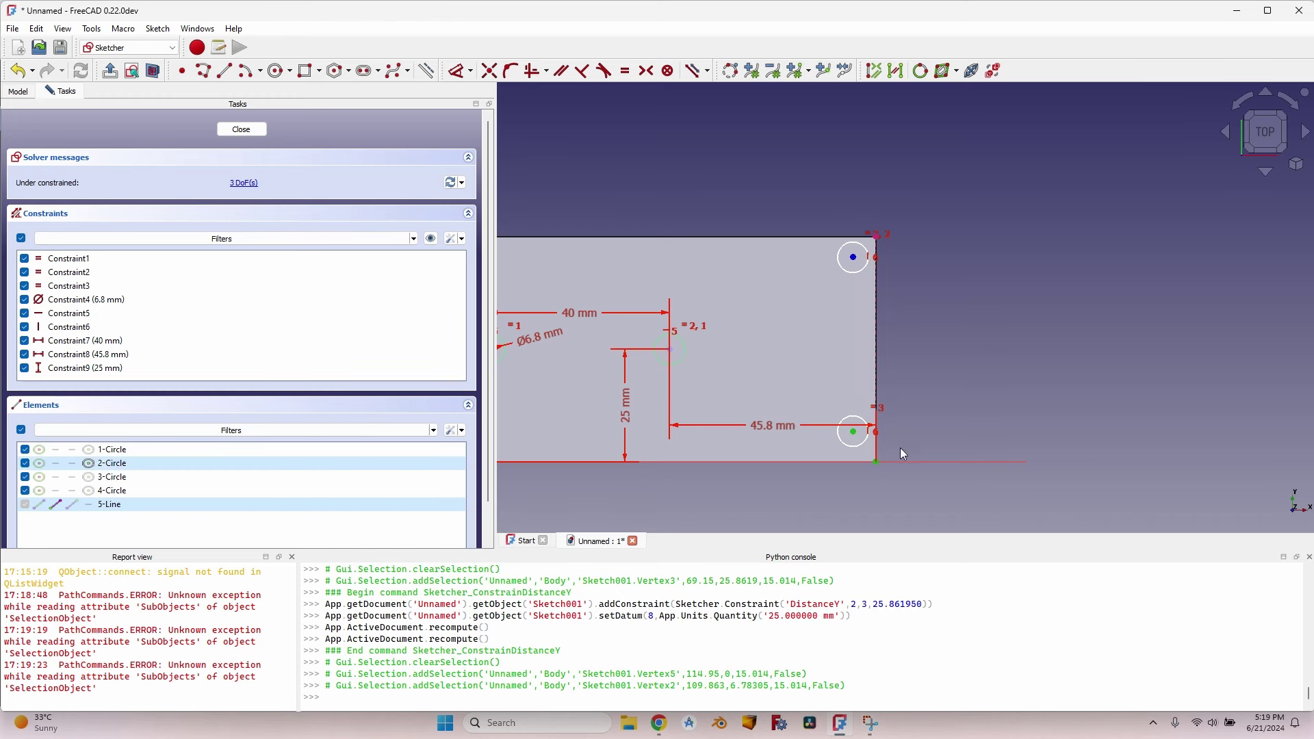
type("l")
type("5.8")
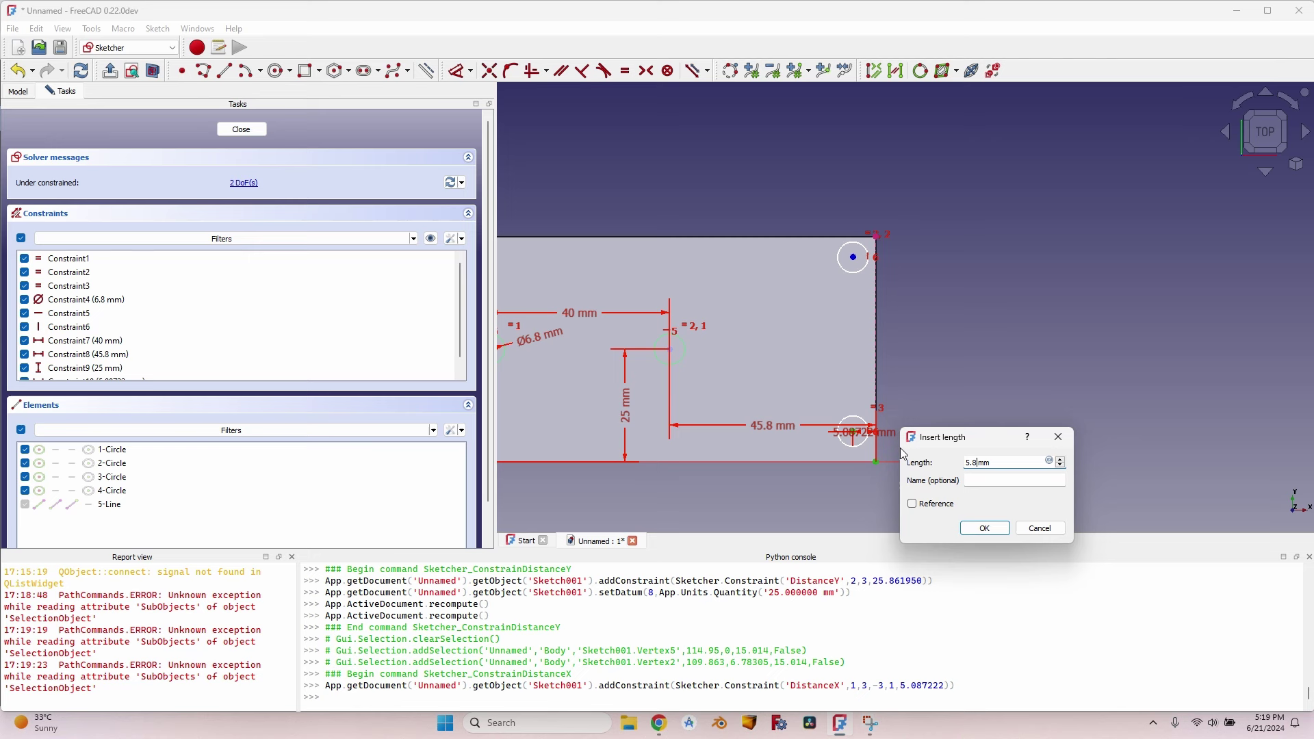
key("Return")
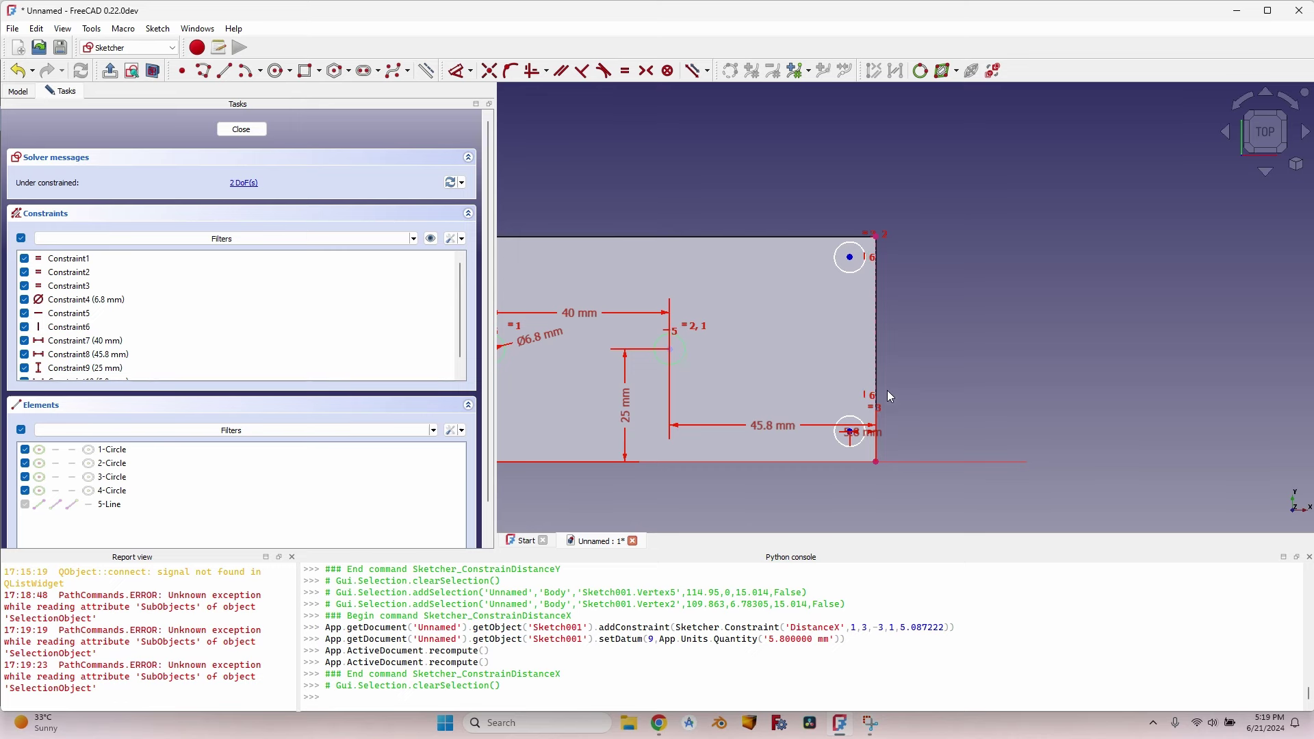
- Place the right-hand holes 6.5 mm from the bottom and top right corners
key("alt+Tab")
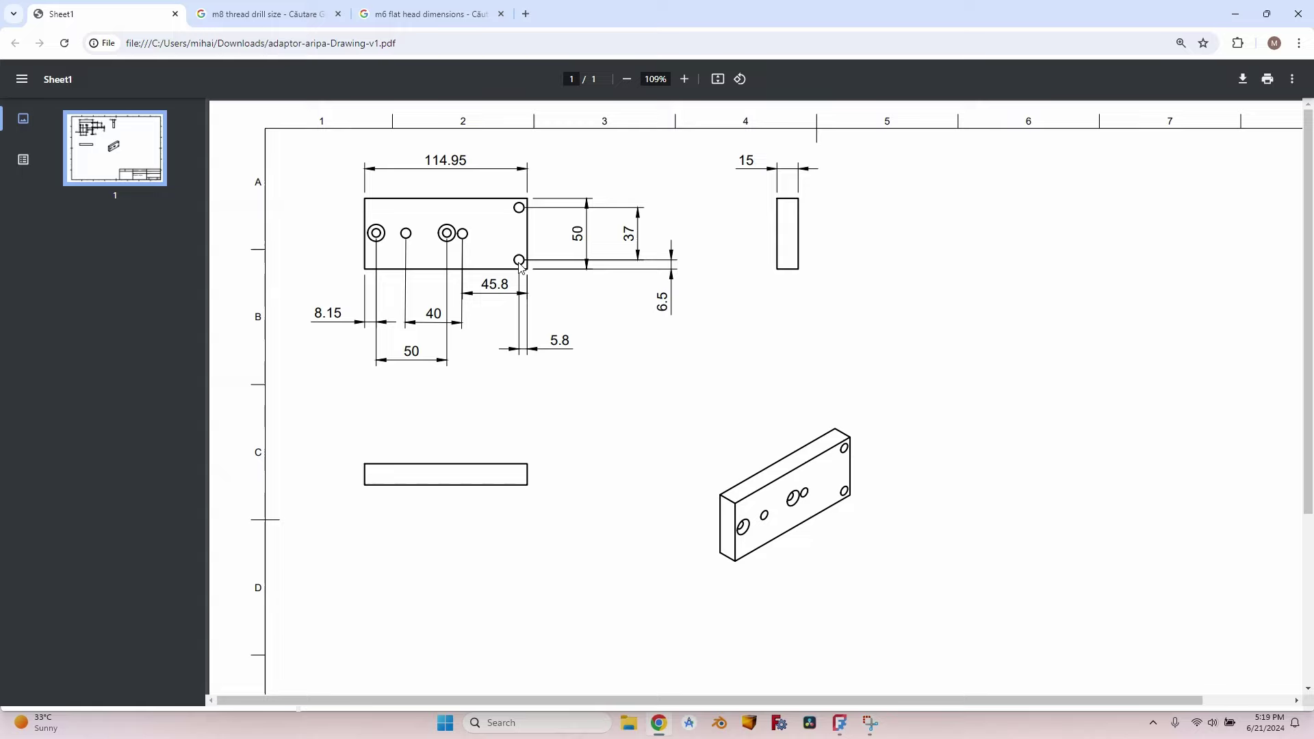
key("alt+Tab")
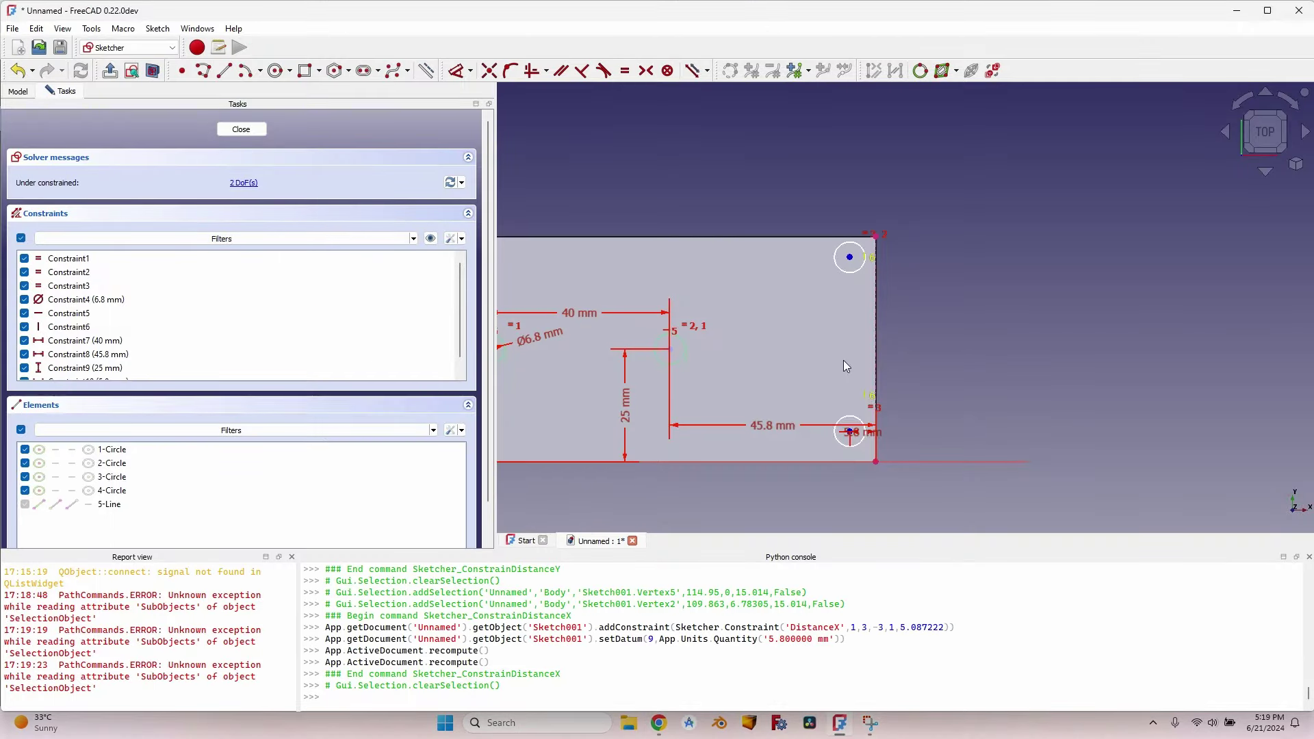
left_click(850, 432)
left_click(875, 461)
type("i")
type("6.5")
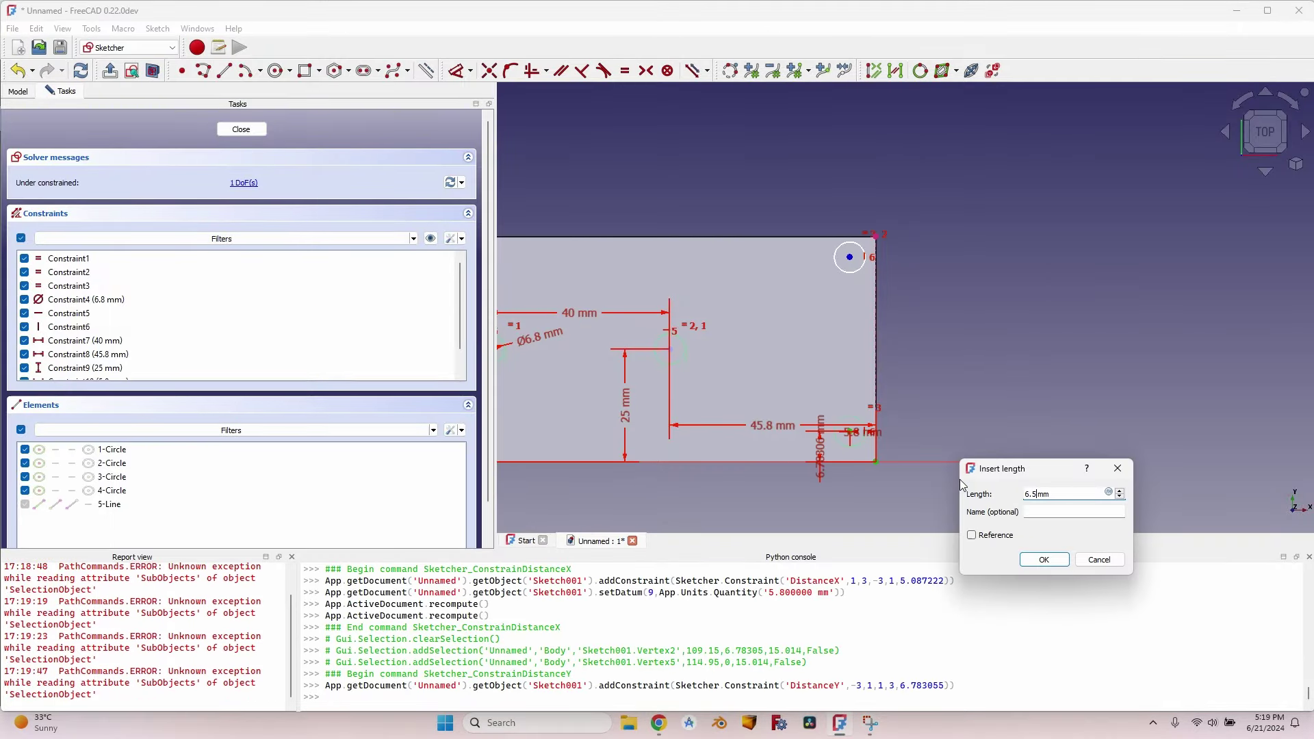
key("Return")
left_click(880, 238)
left_click(850, 258)
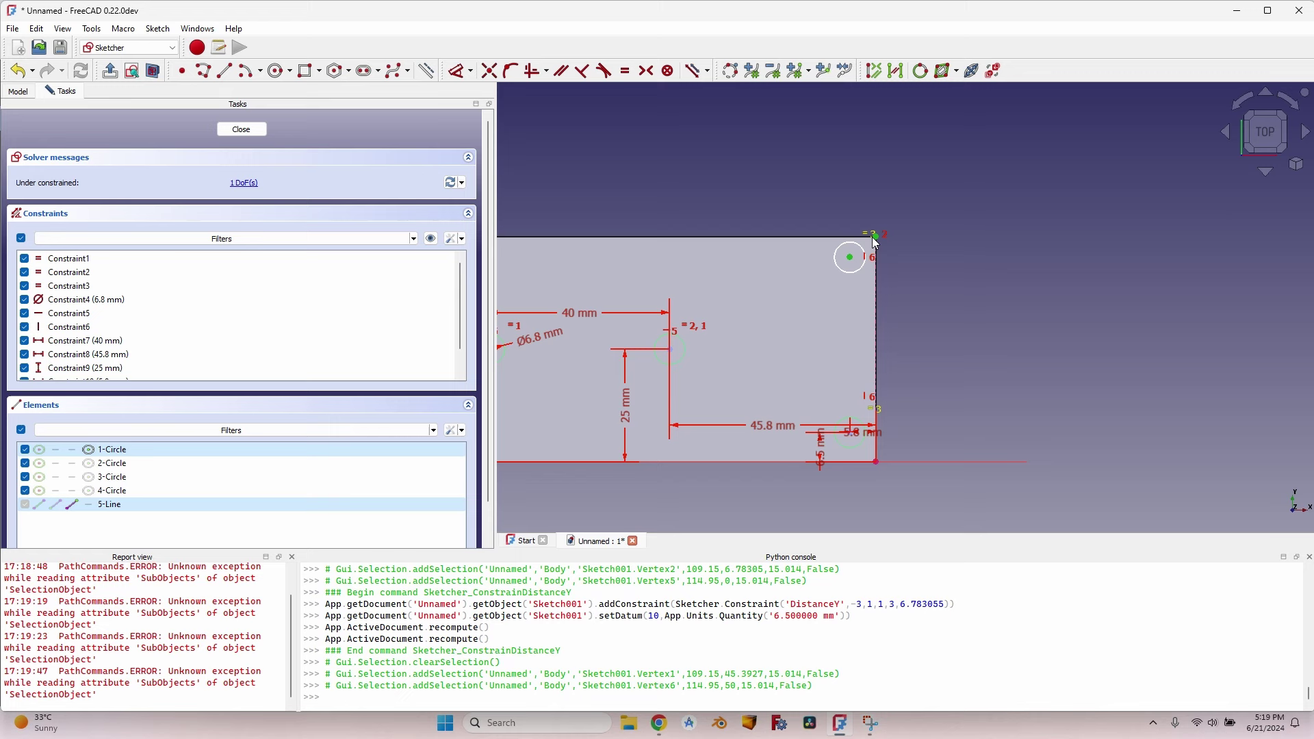
type("i")
type("6.5")
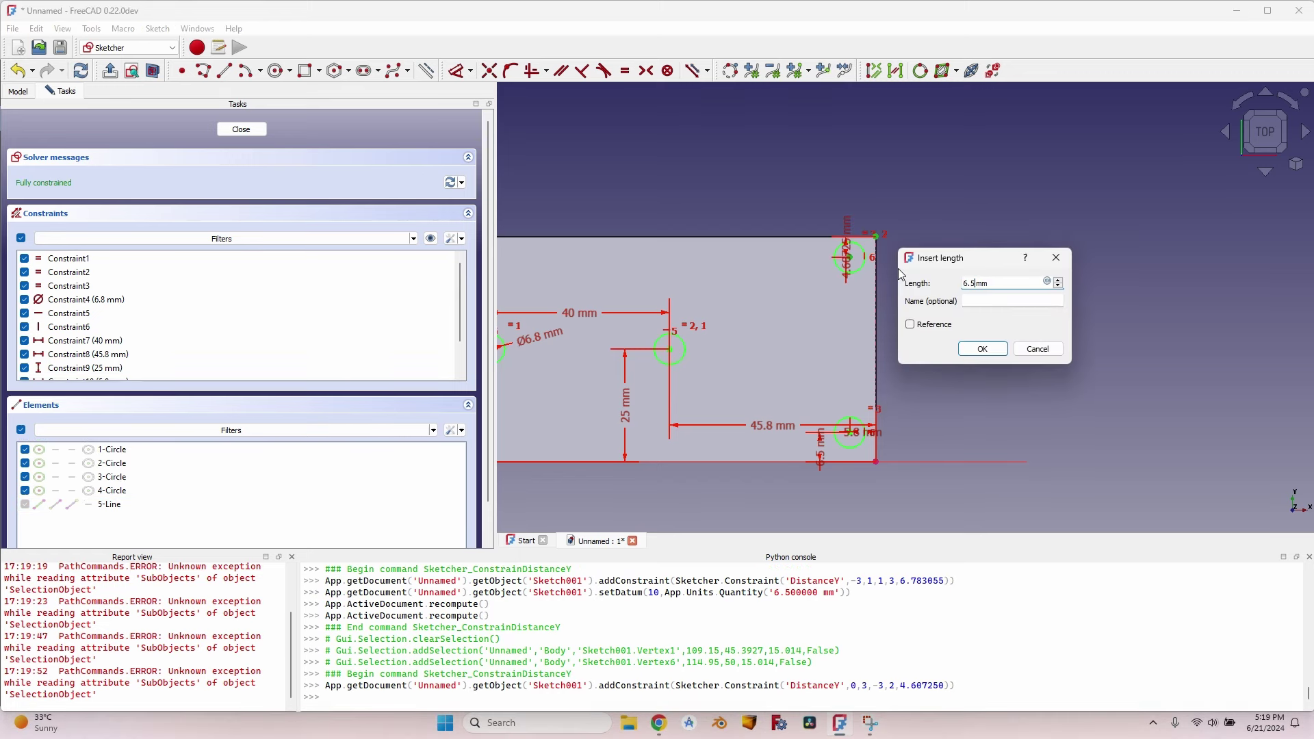
key("Return")
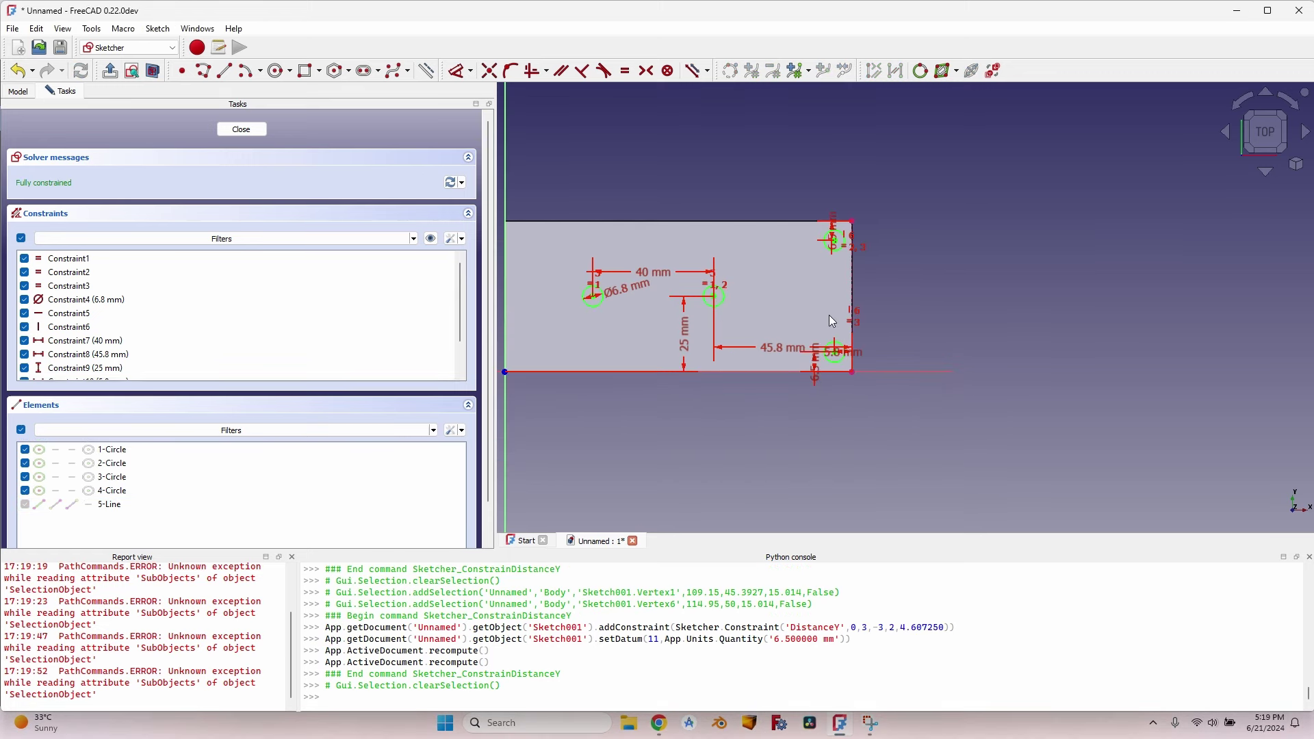
- Close the hole sketch and pocket the four holes Through all of the plate
left_click(241, 129)
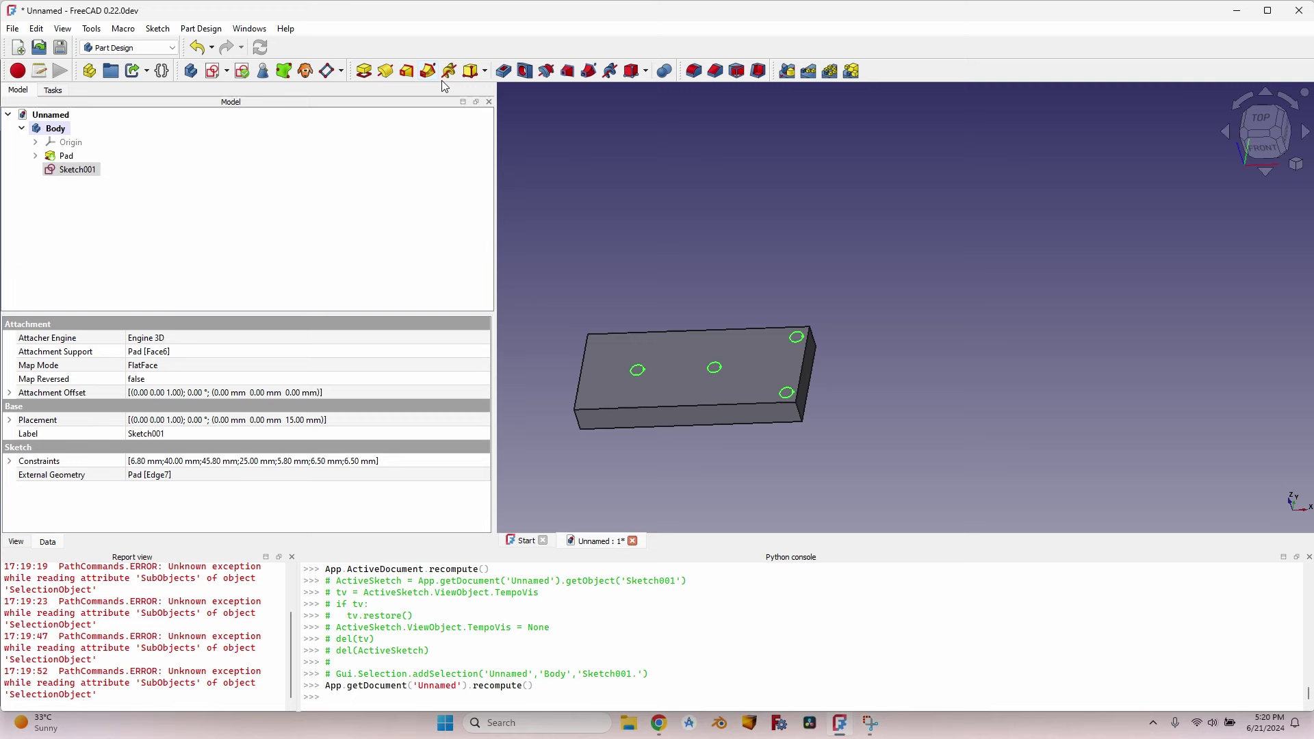
left_click(505, 71)
left_click(332, 181)
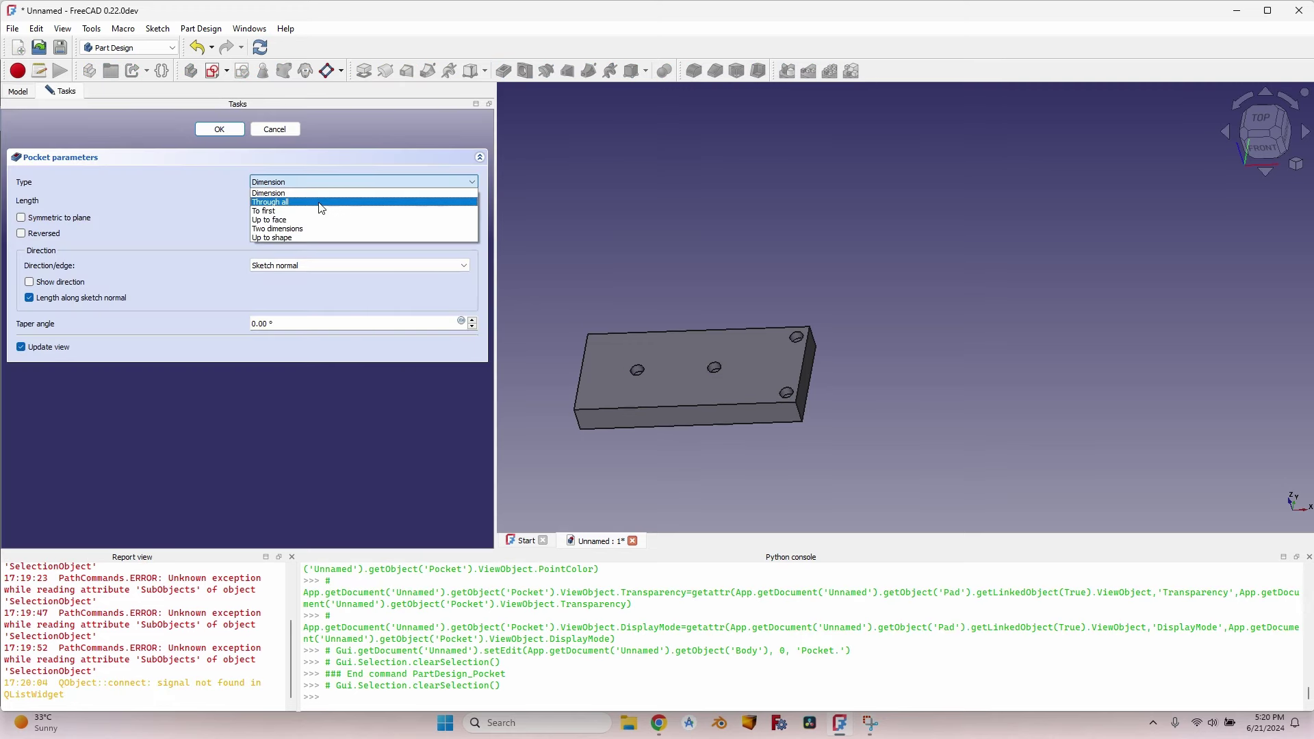
left_click(274, 192)
left_click(219, 130)
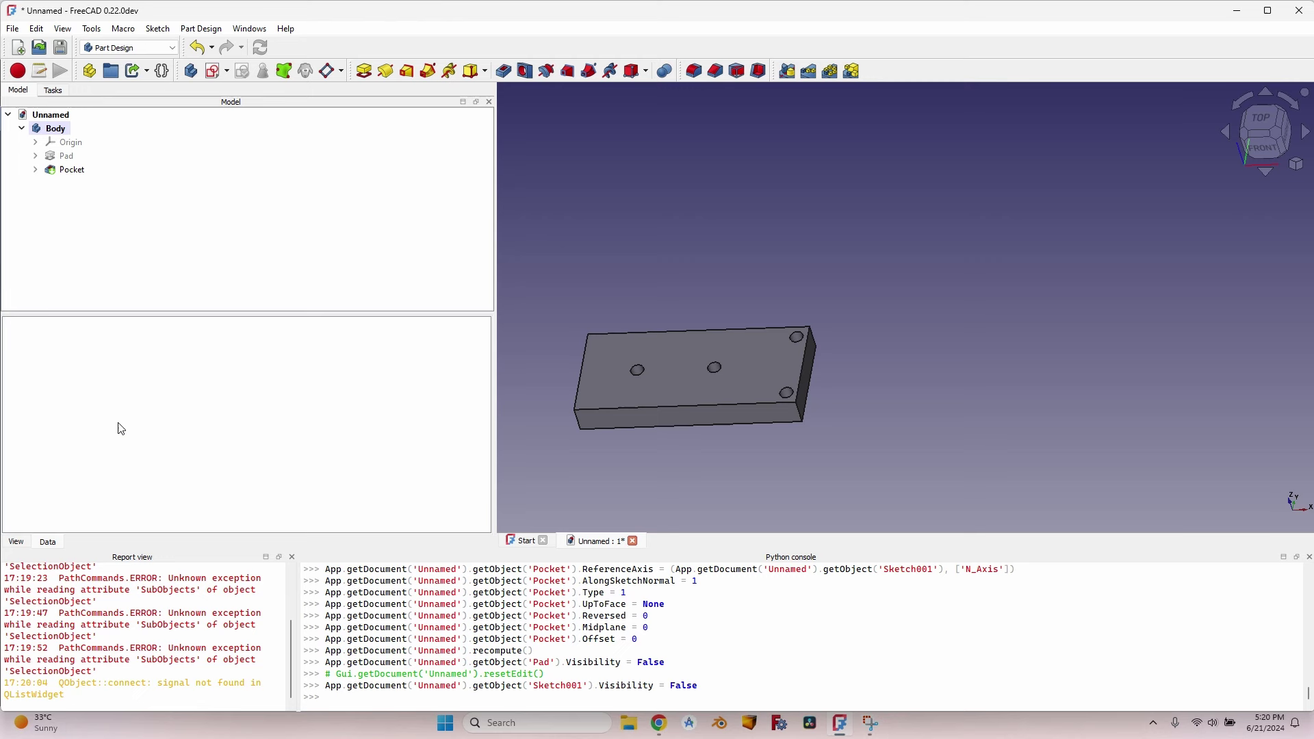
middle_click_drag(761, 344, 766, 404)
scroll(786, 402, "up", 5)
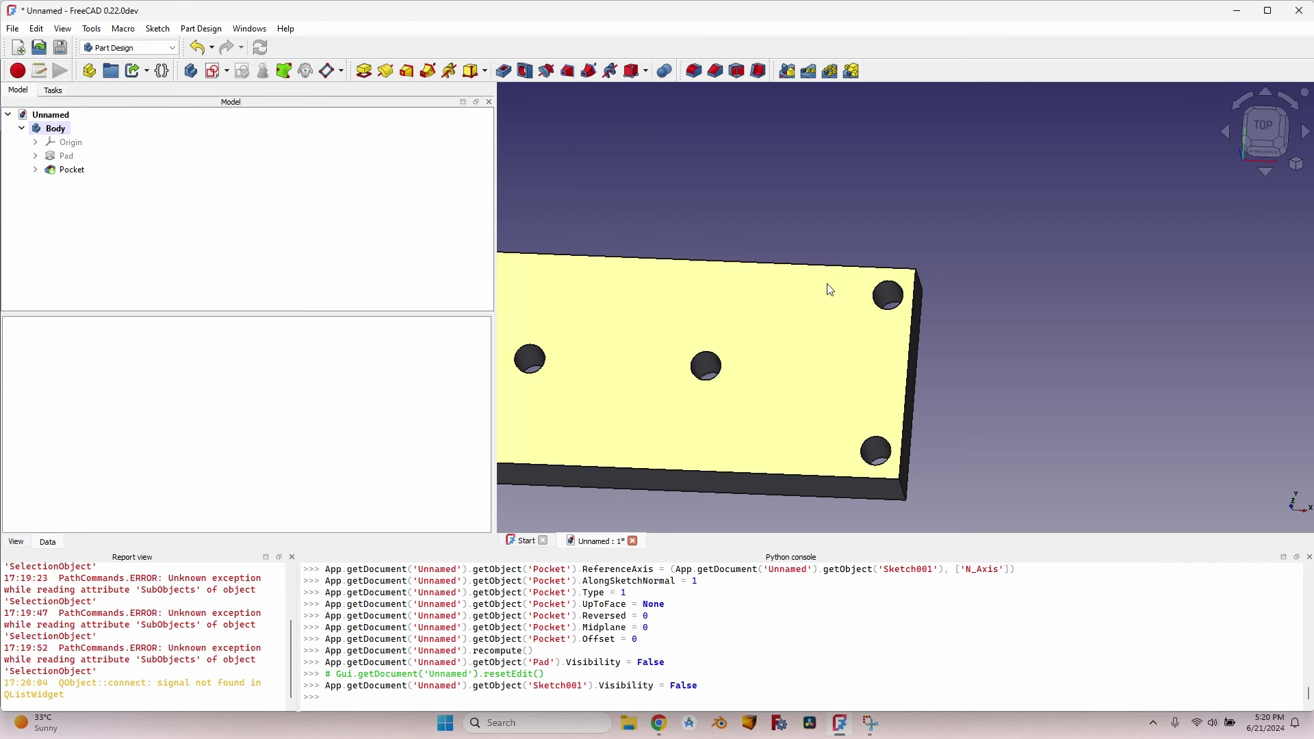
scroll(789, 333, "down", 3)
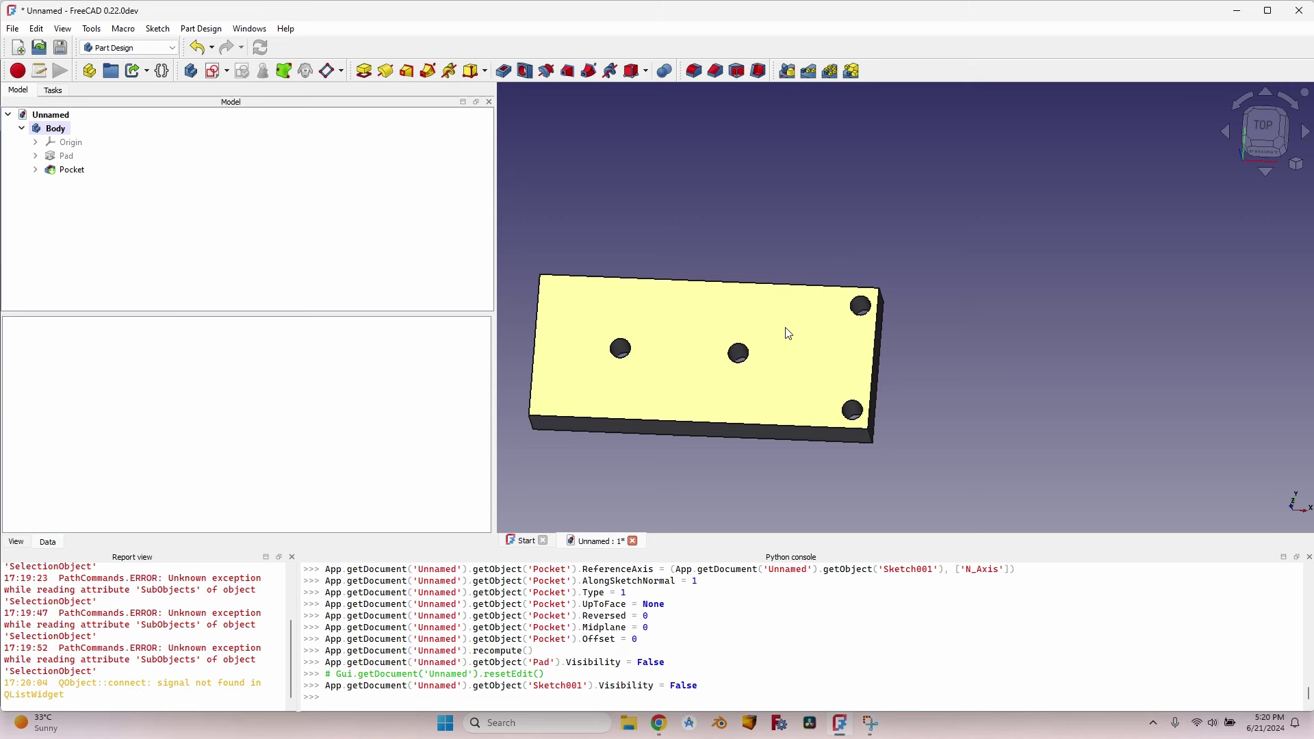
middle_click_drag(789, 333, 900, 317)
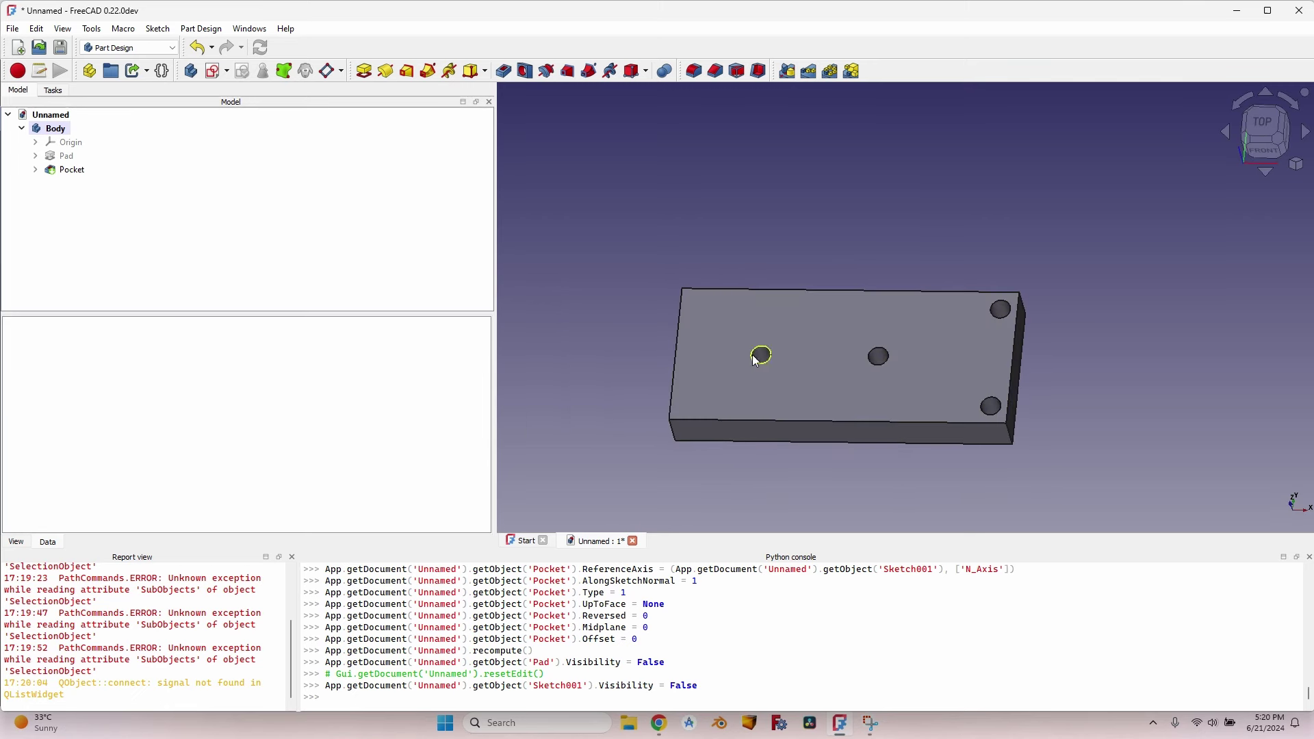
key("alt+Tab")
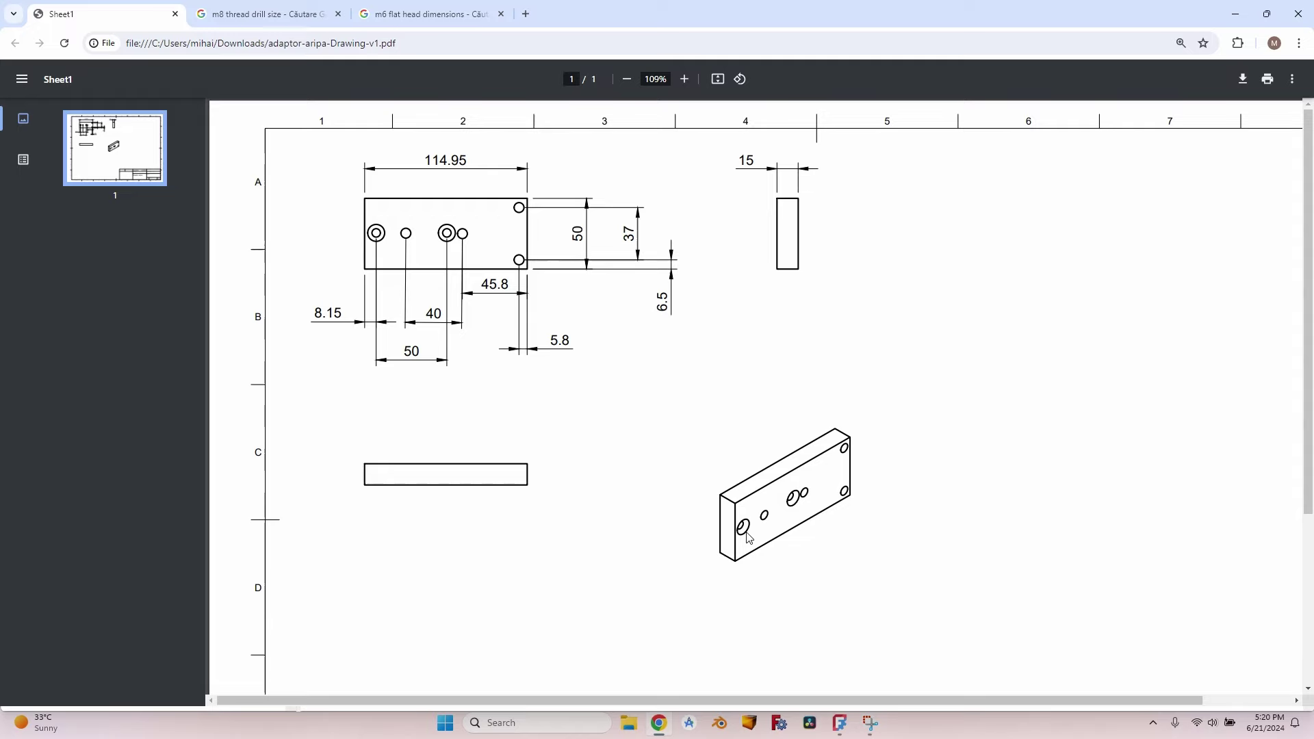
key("alt+Tab")
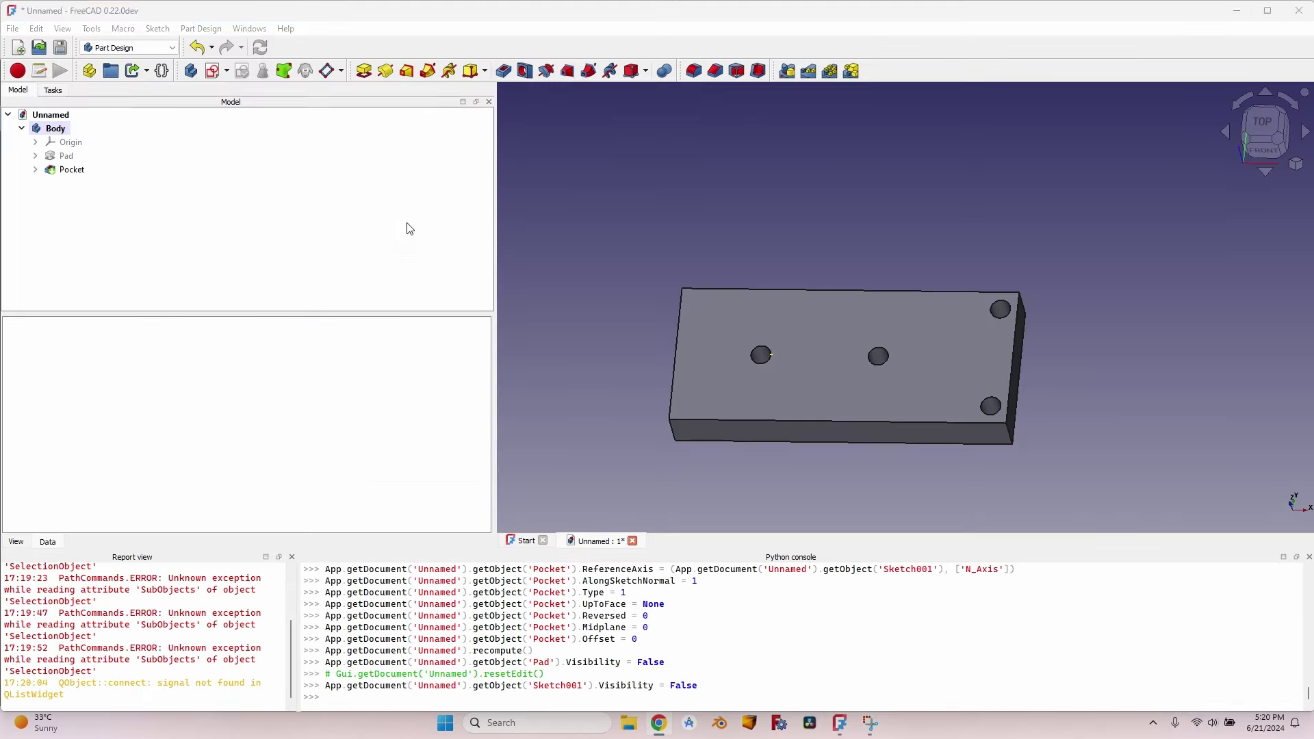
- Sketch two circles on the plate's top face
left_click(736, 332)
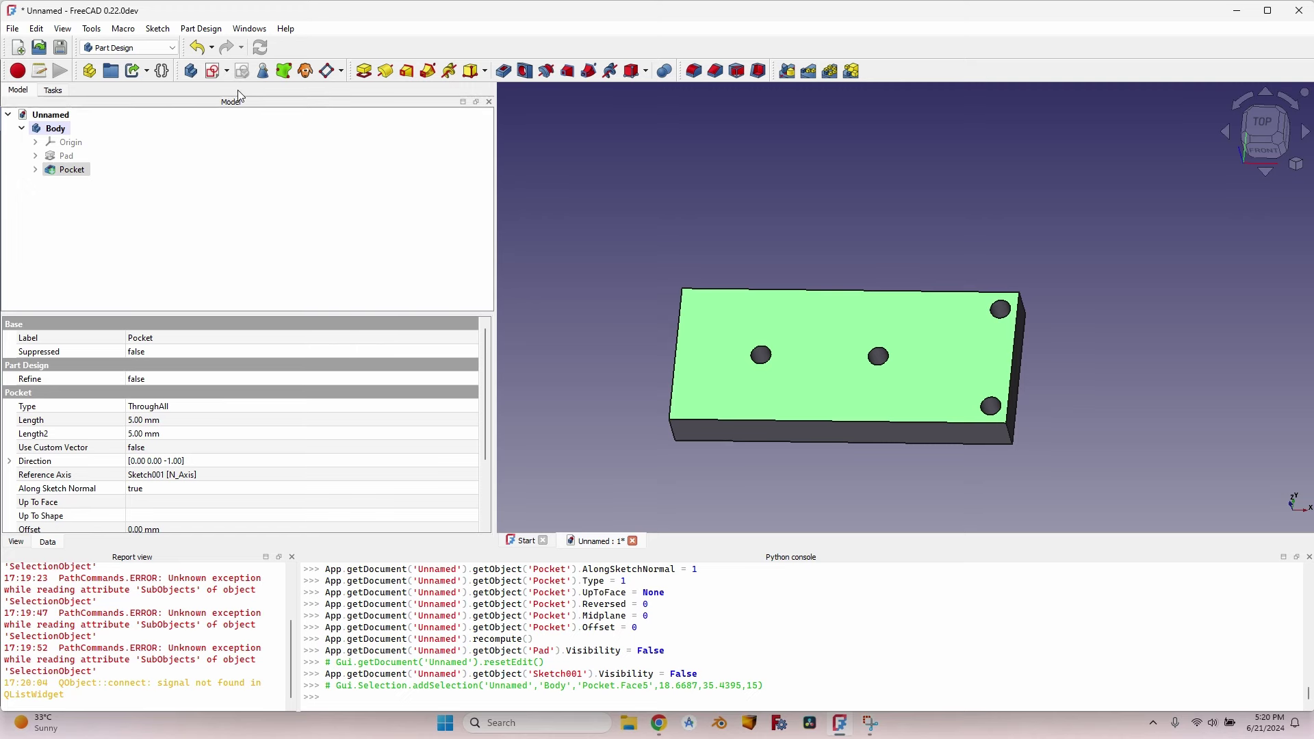
left_click(214, 73)
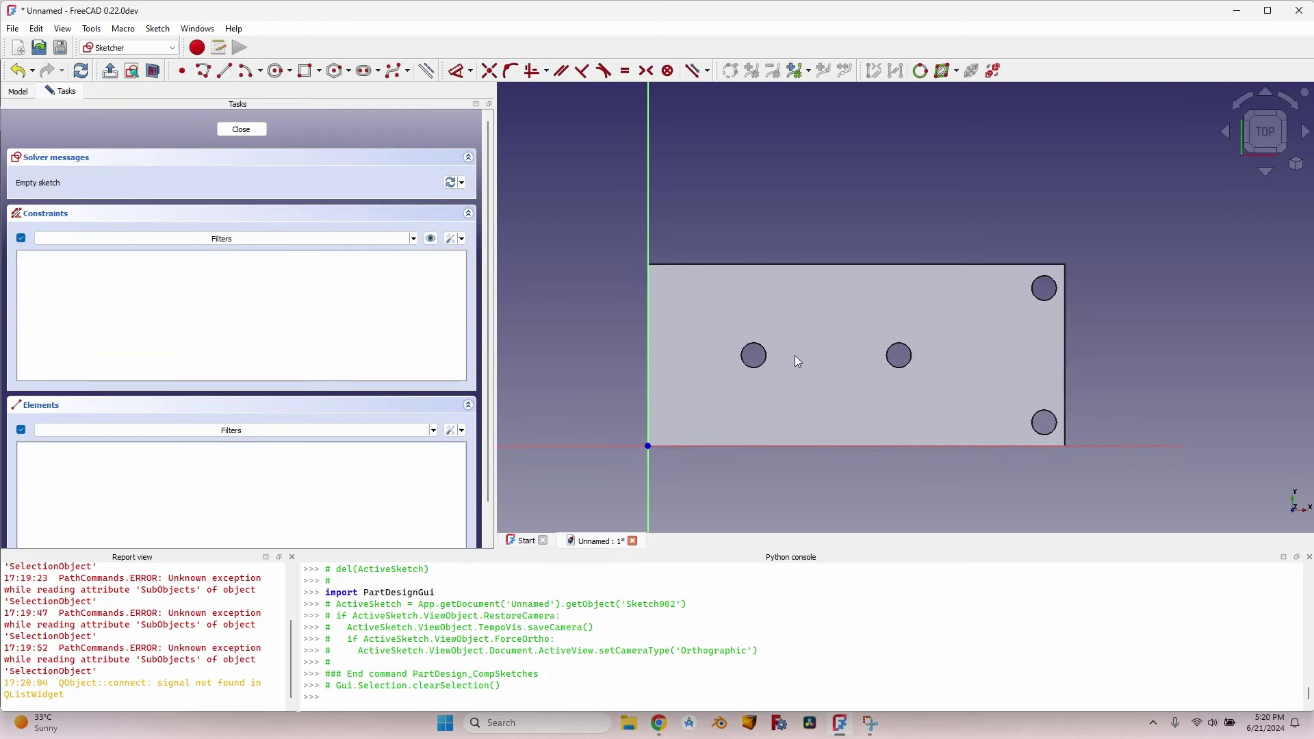
left_click(277, 71)
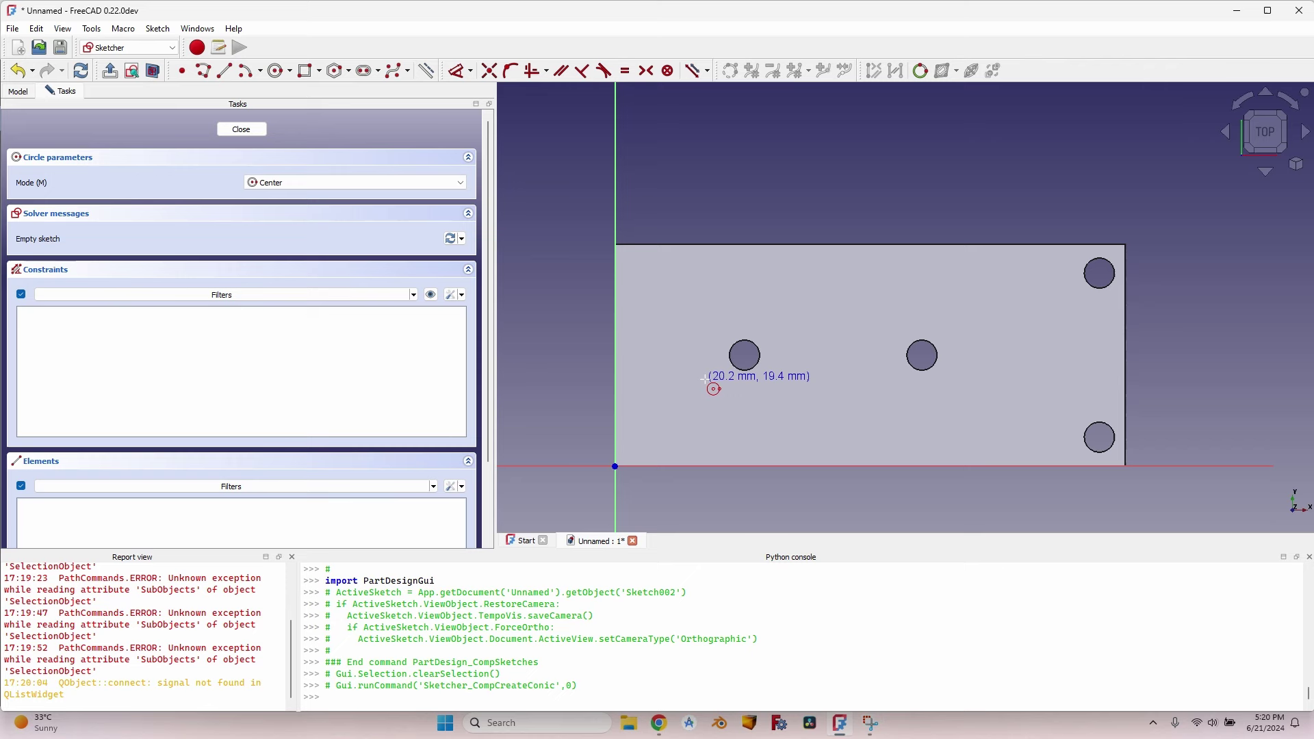
left_click(686, 385)
left_click(691, 372)
left_click(844, 336)
left_click(868, 373)
key("Escape")
- Make the two circles equal and horizontally aligned, 50 mm apart
left_click(845, 336)
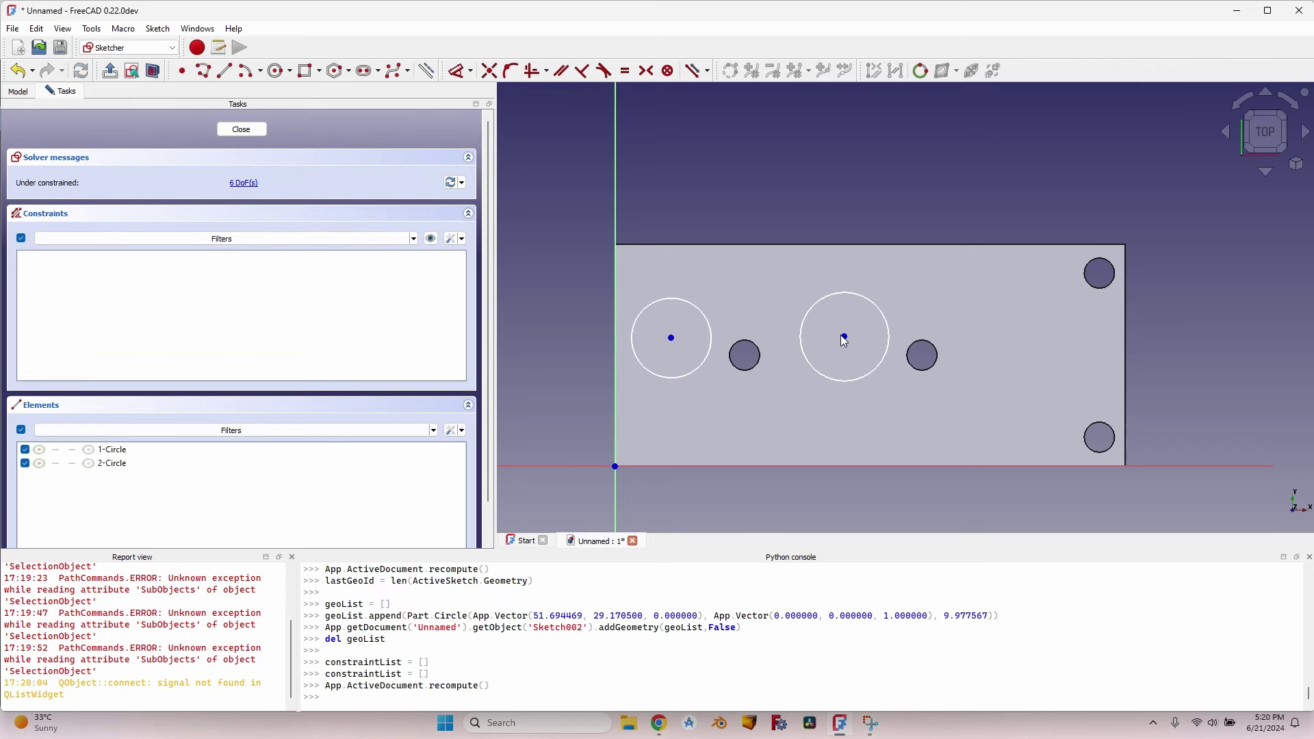
left_click(671, 338)
key("h")
left_click(700, 363)
left_click(805, 357)
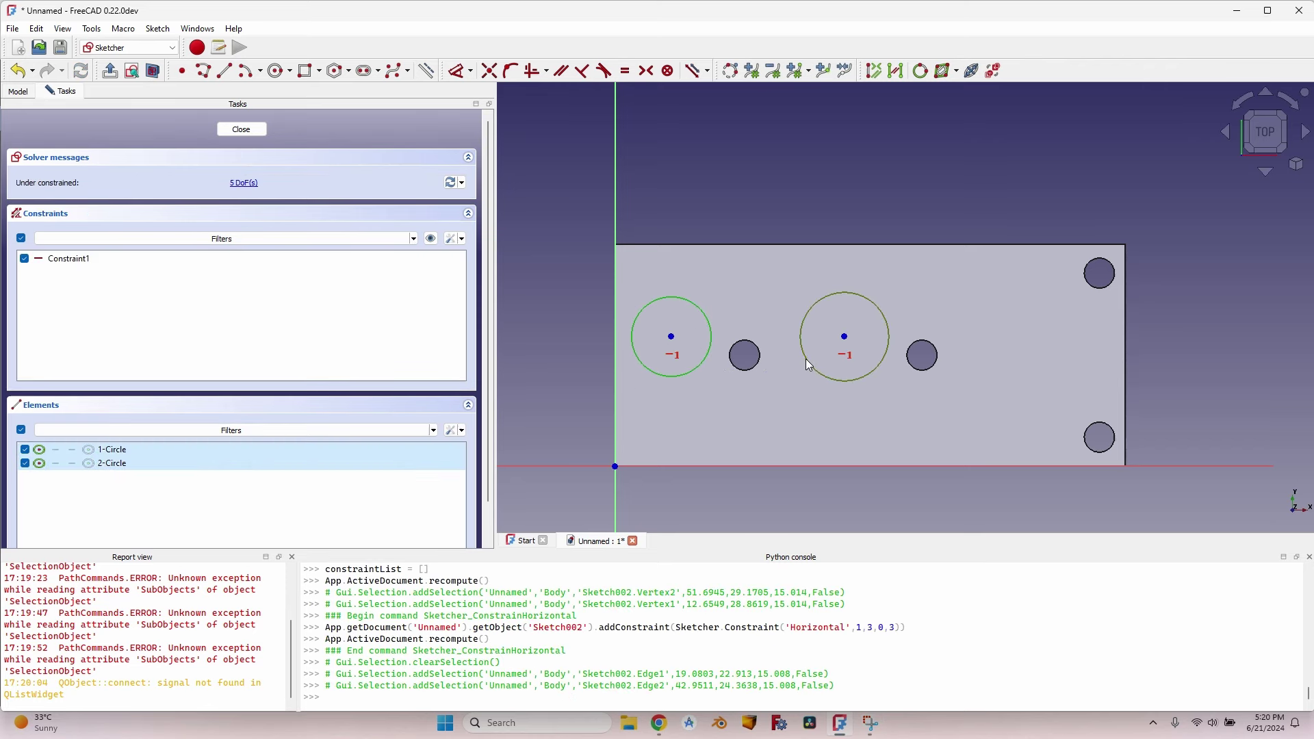
key("e")
left_click(671, 336)
key("alt+Tab")
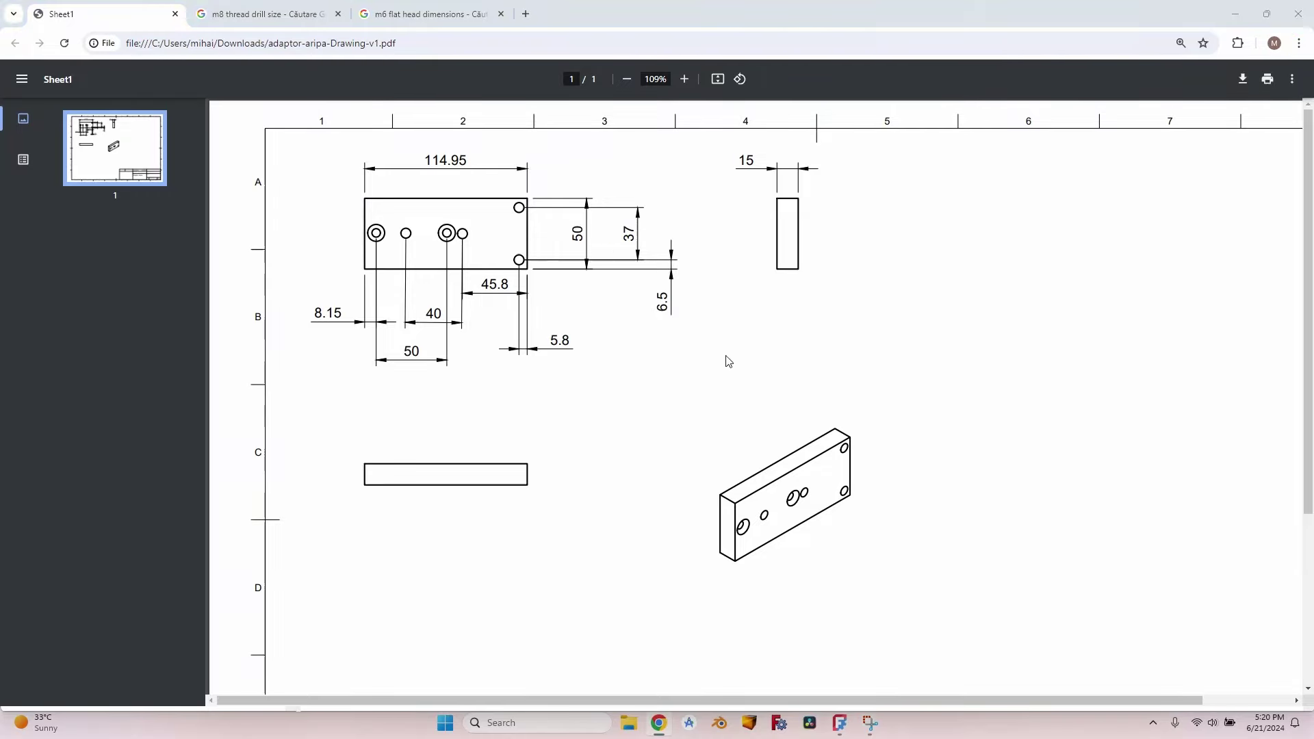
key("alt+Tab")
key("shift+h")
type("50")
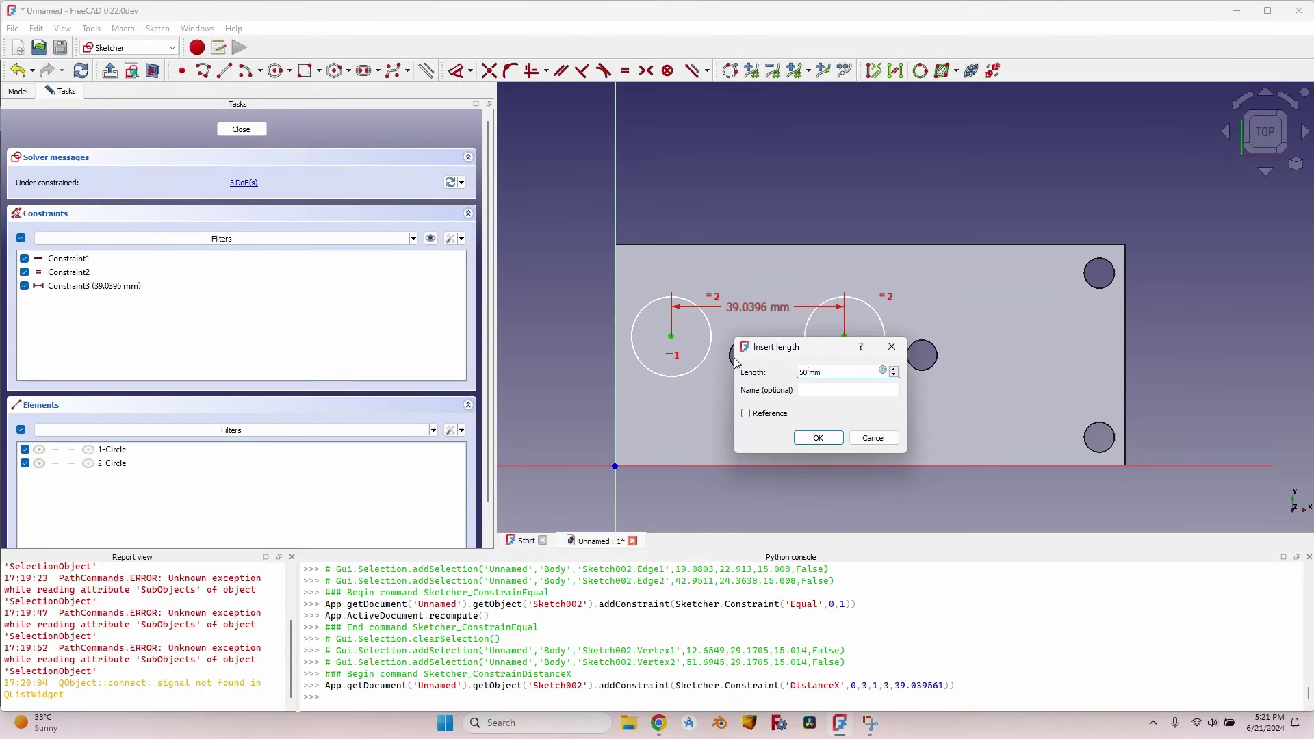
key("Return")
- Set the hole centres 25 mm above the bottom edge with a 6.1 mm diameter
left_click(635, 337)
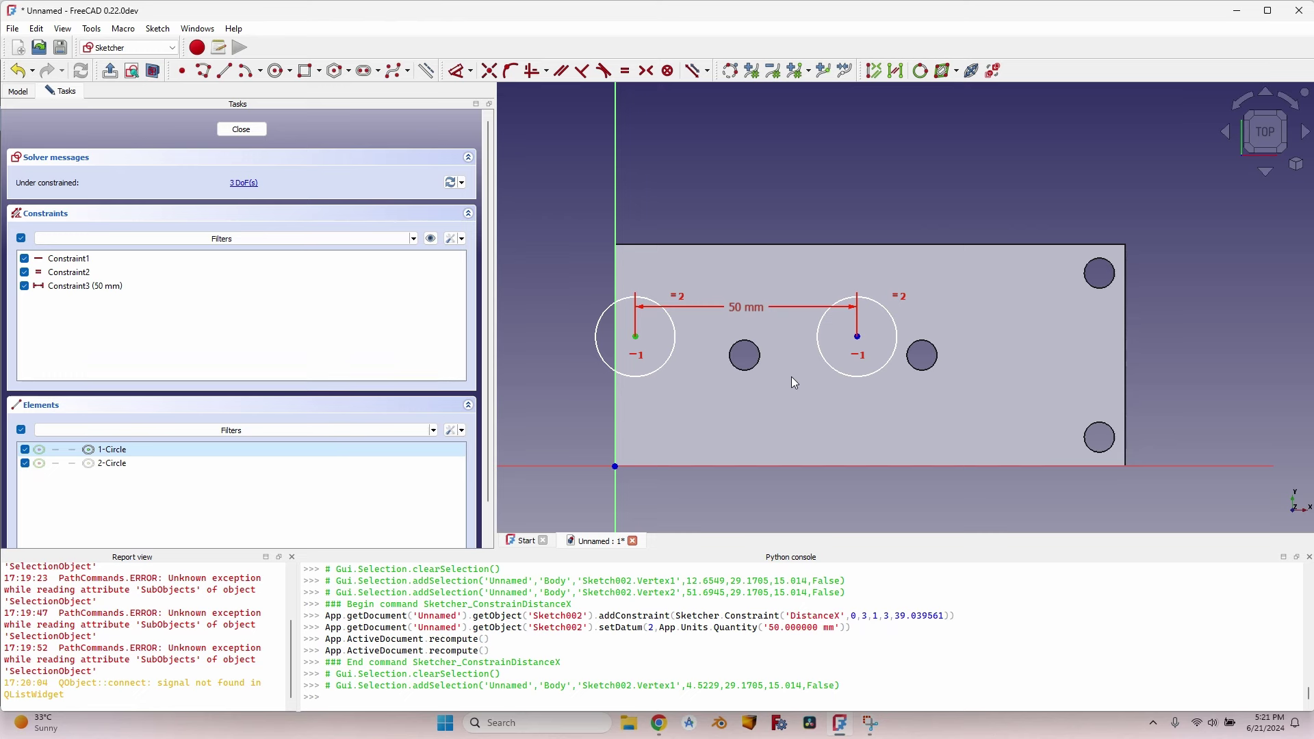
key("shift+v")
type("25")
key("Return")
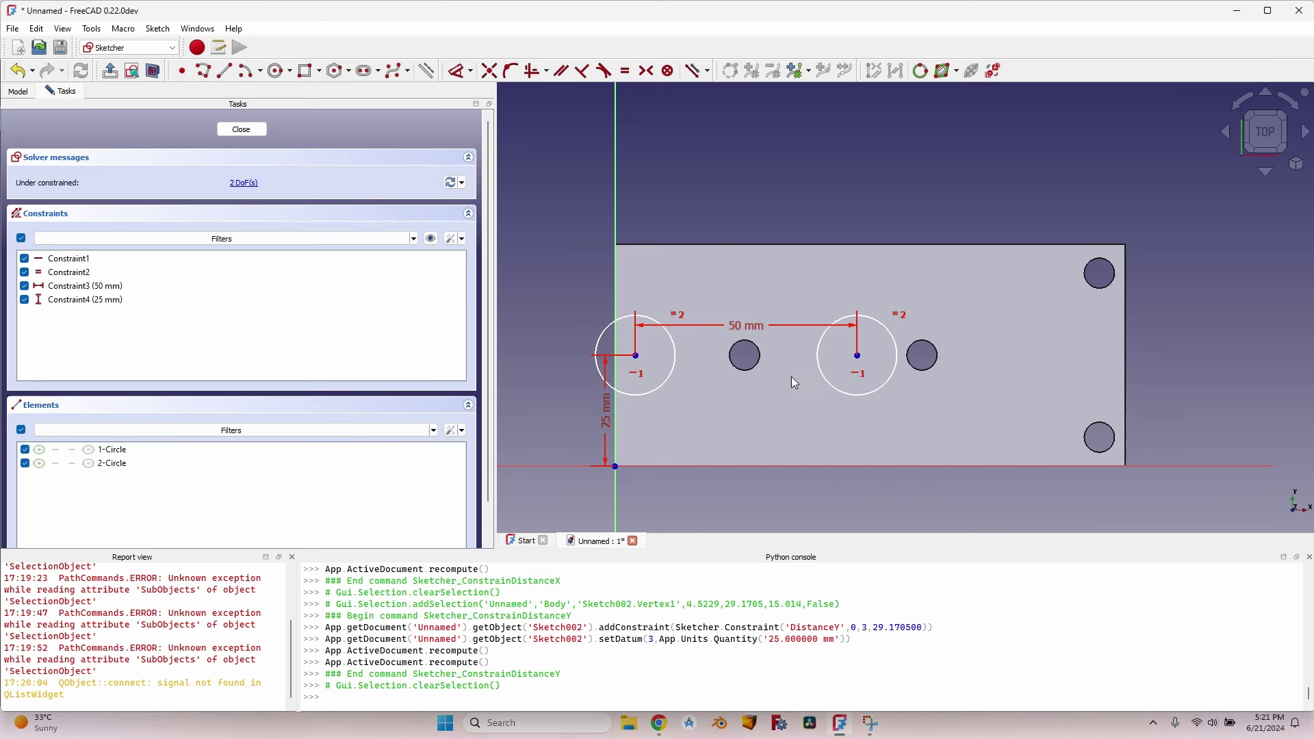
left_click(658, 387)
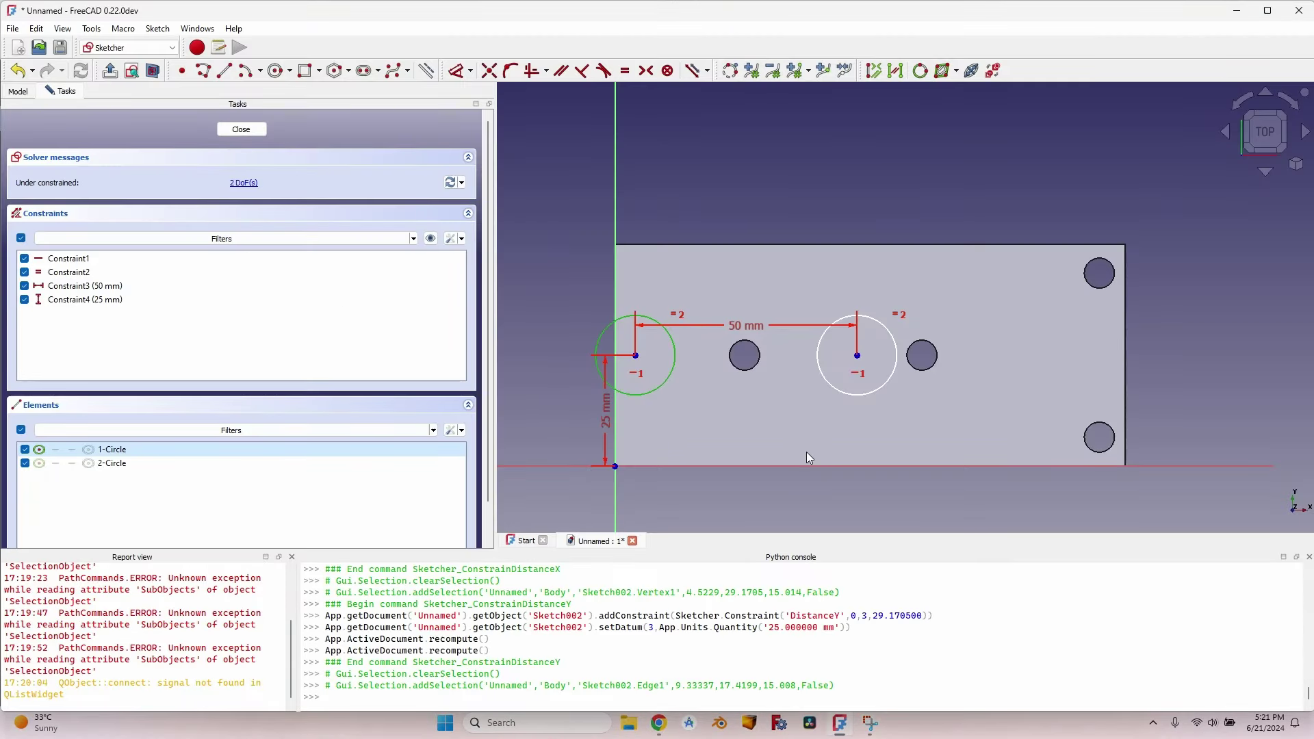
key("k")
key("o")
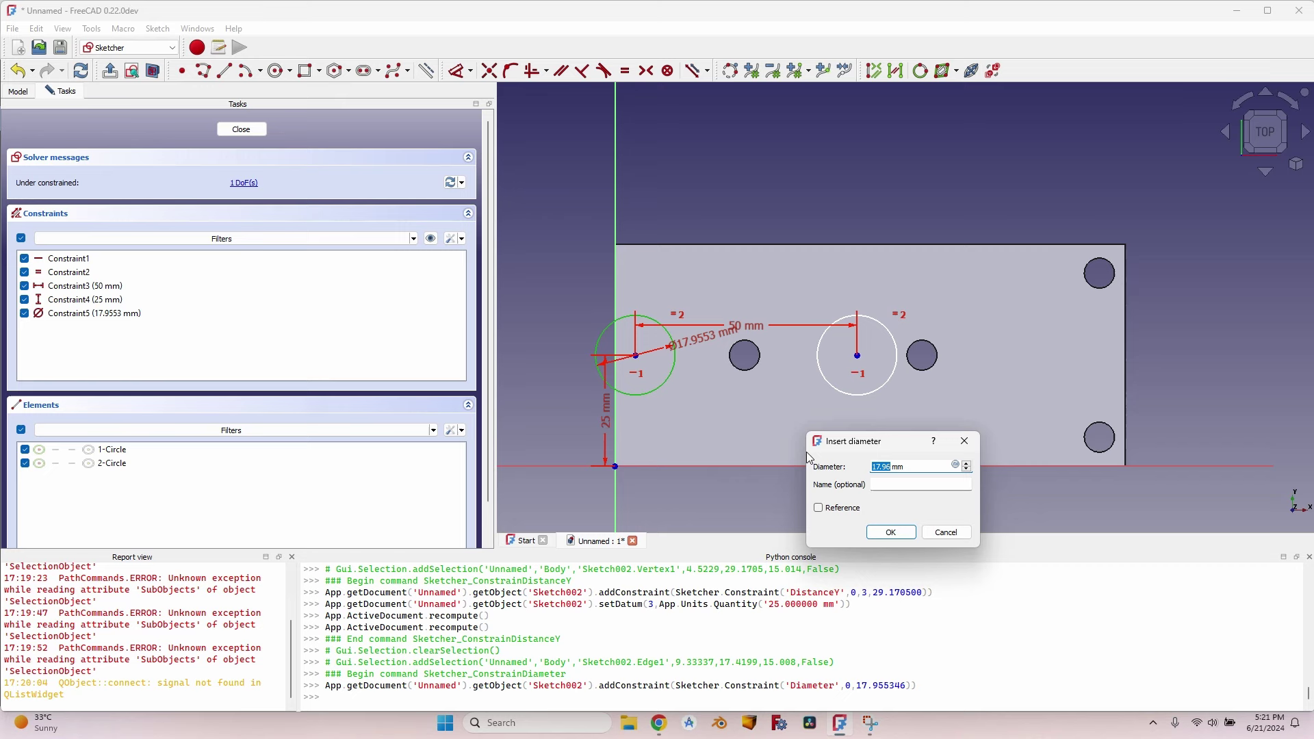
type("6.1")
key("Return")
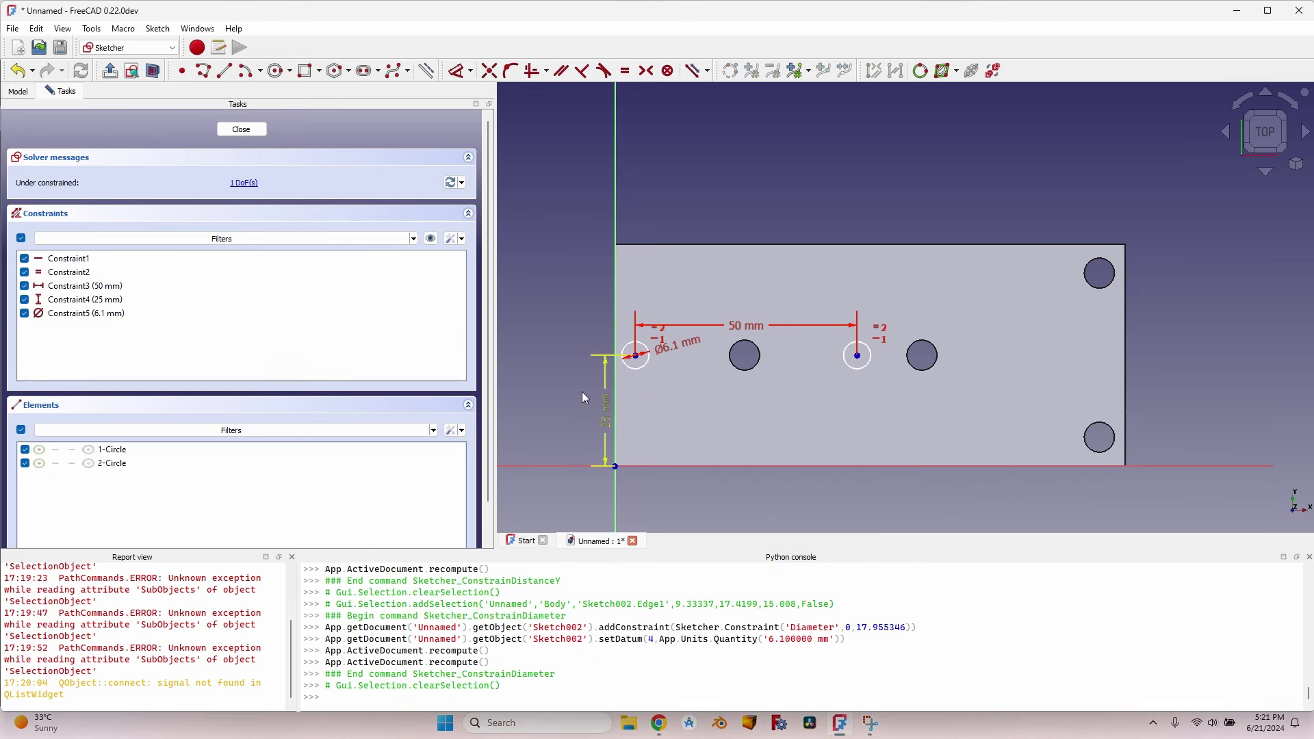
- Place the left hole centre 8.15 mm from the plate's left edge
mouse_move(627, 366)
left_mouse_down()
mouse_move(684, 356)
mouse_move(652, 364)
left_mouse_up()
key("alt+Tab")
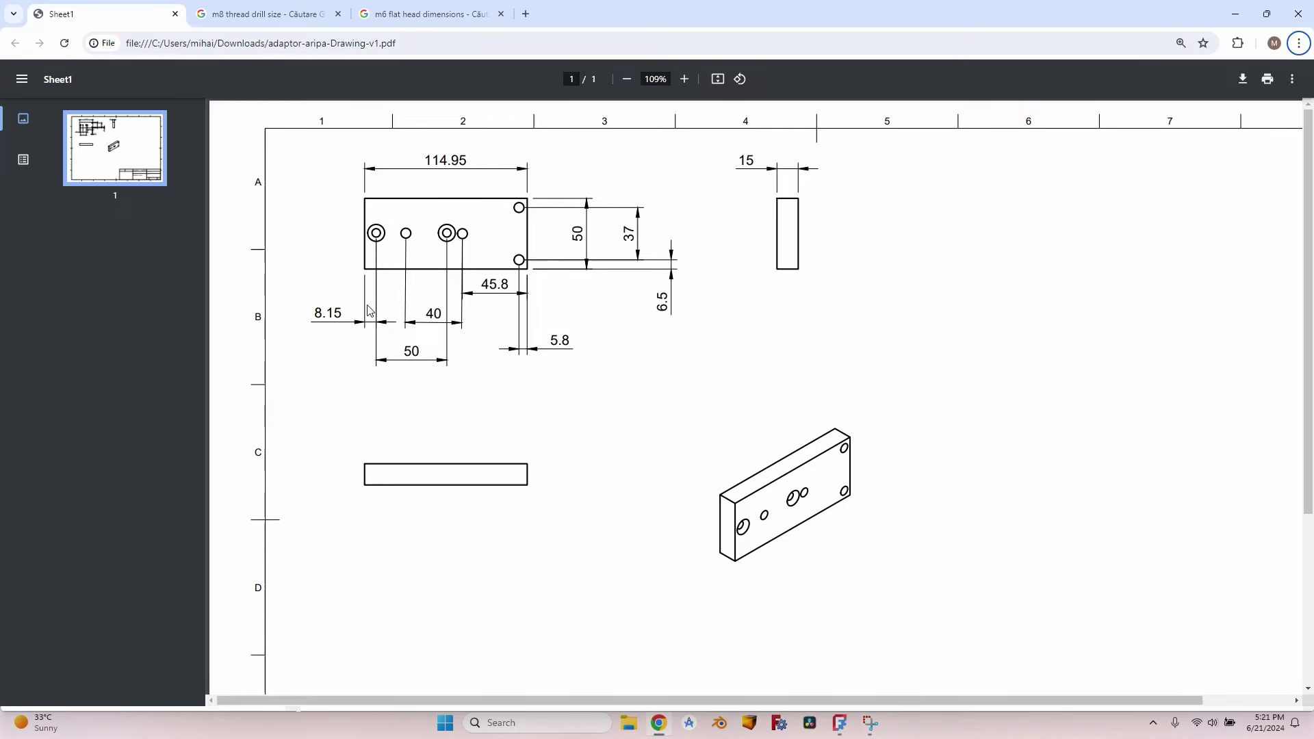
key("alt+Tab")
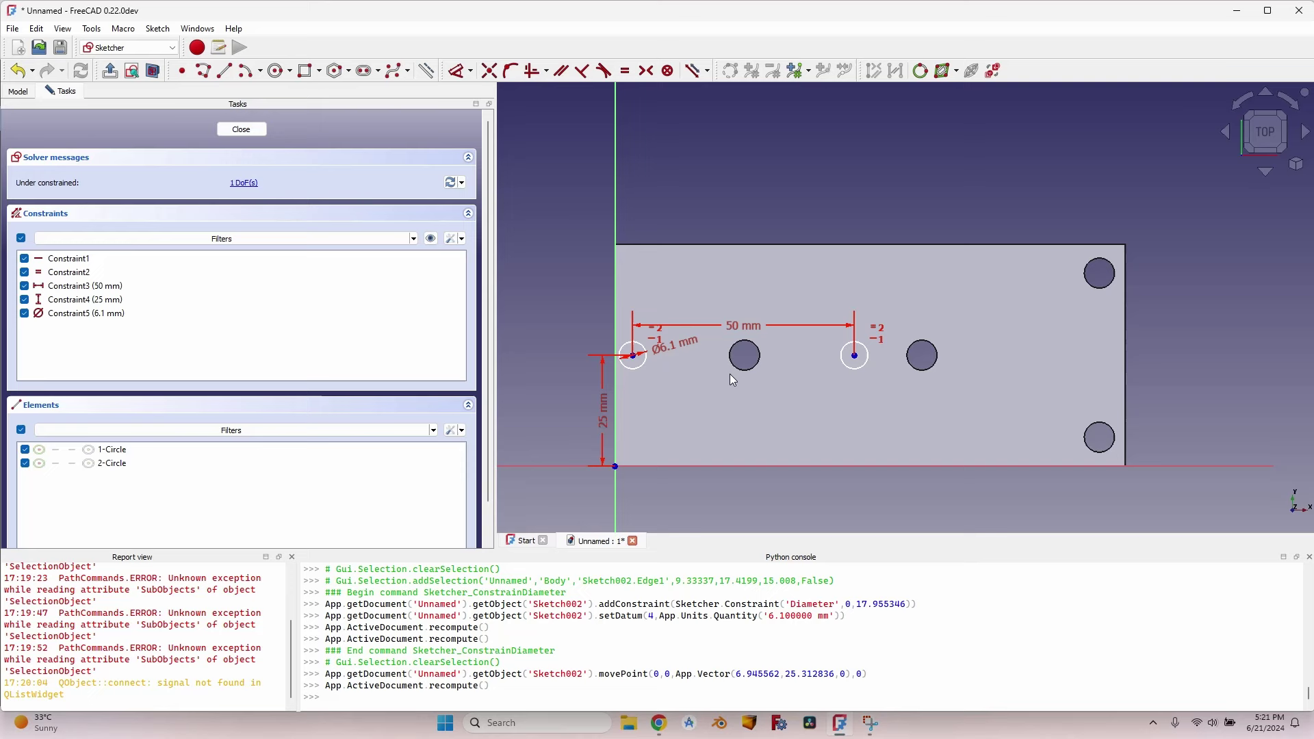
left_click(631, 355)
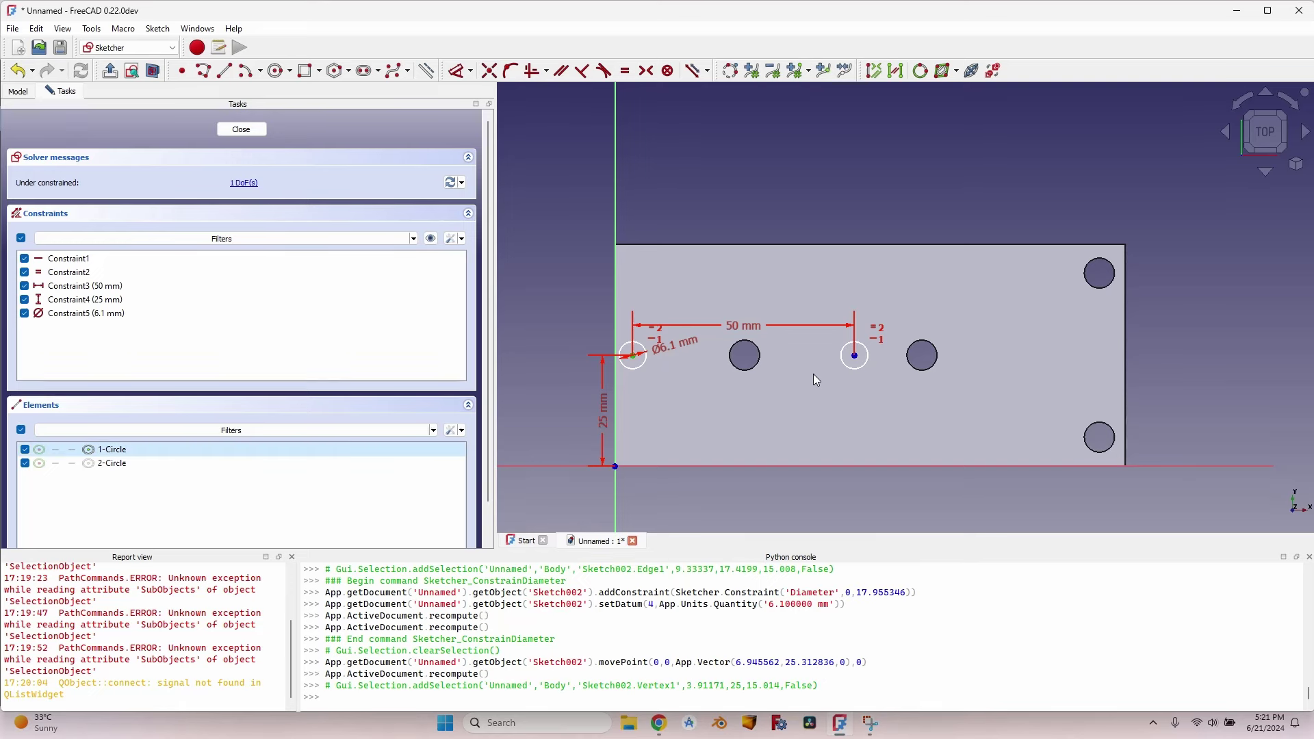
key("l")
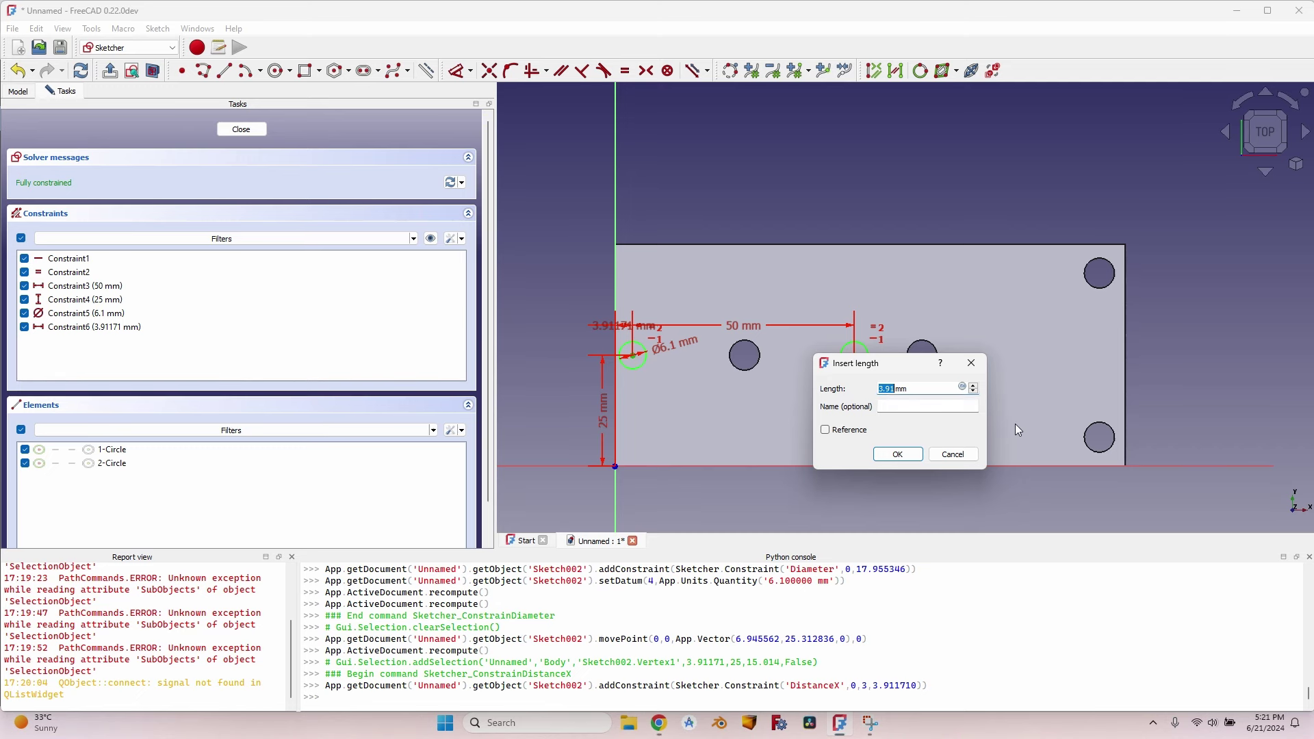
type("8.15")
key("Return")
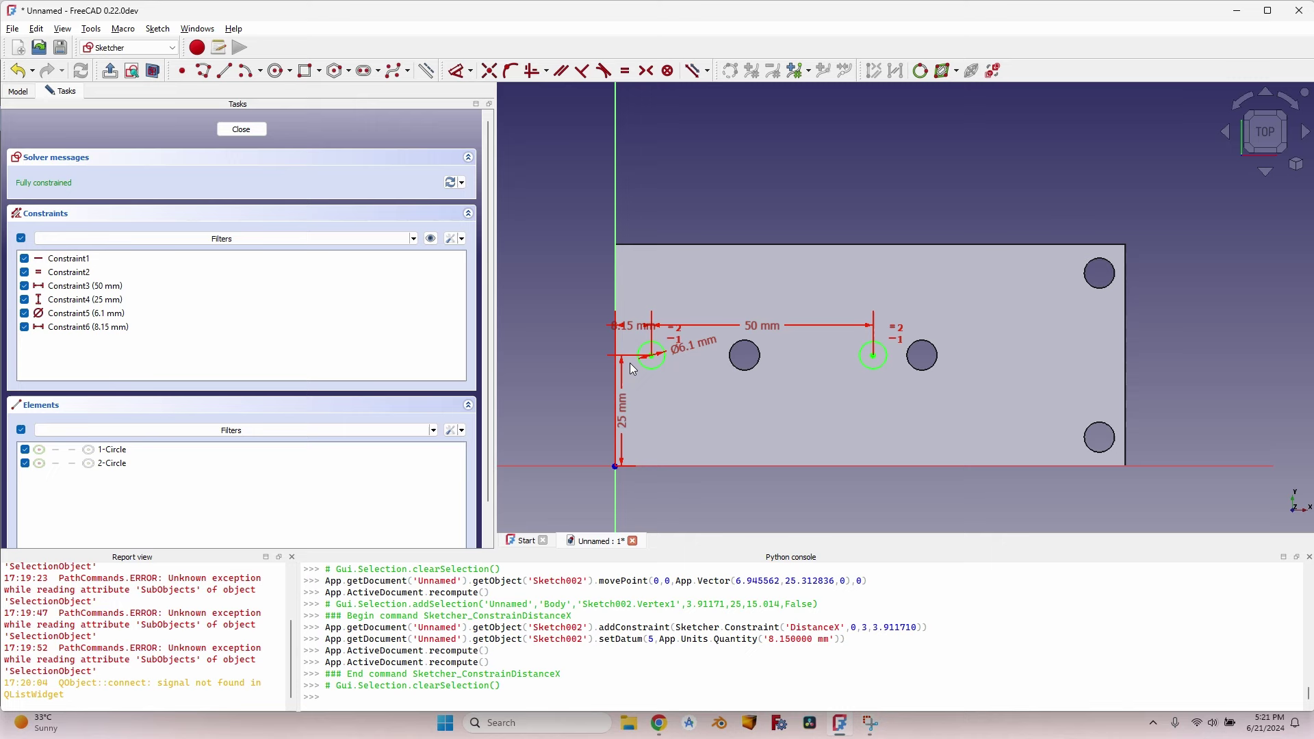
- Close the sketch and pocket the two holes Through all
left_click(244, 130)
left_click(504, 70)
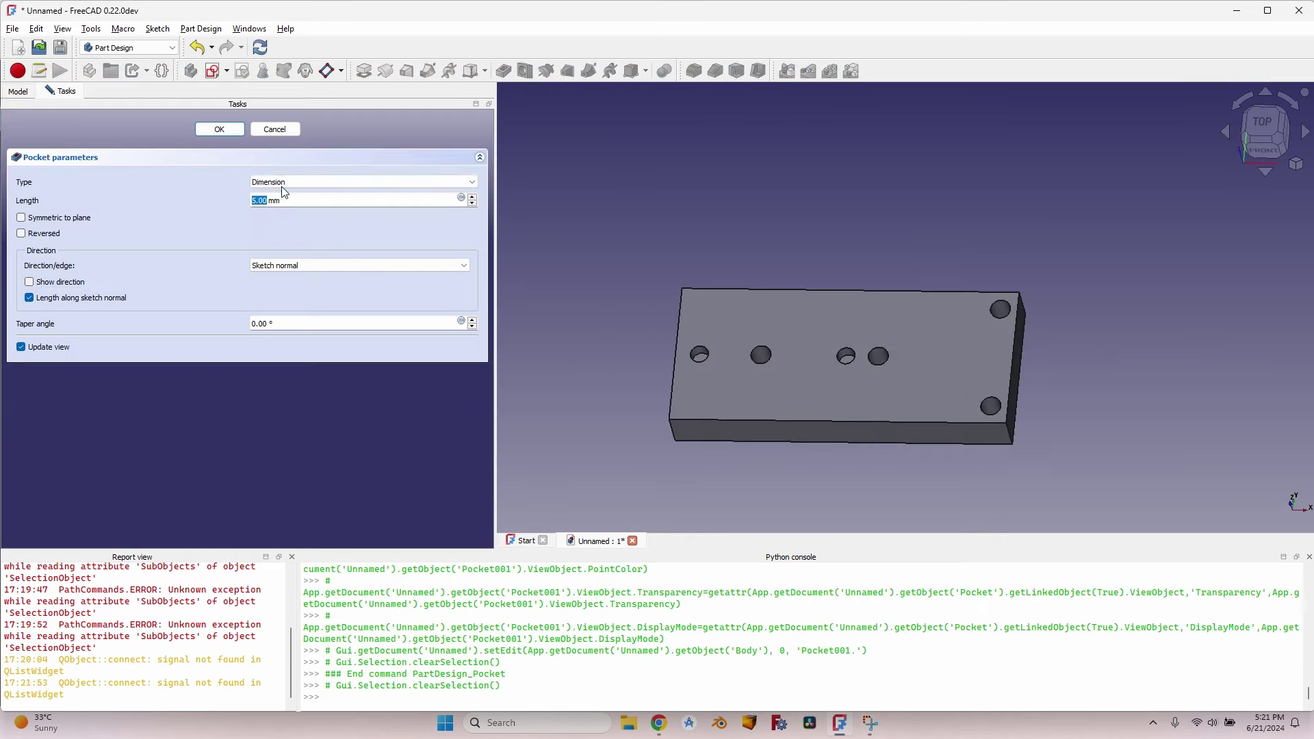
left_click(363, 182)
left_click(330, 202)
scroll(883, 359, "up", 3)
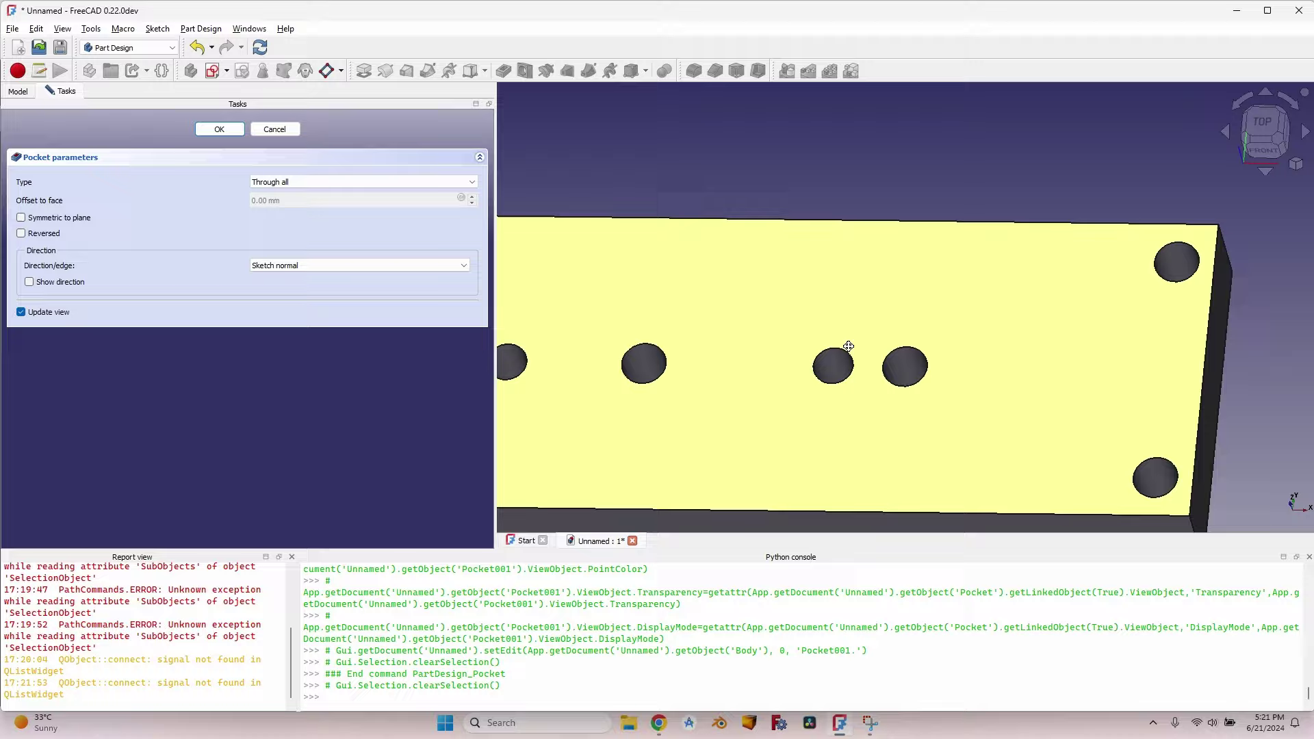
key("alt+Tab")
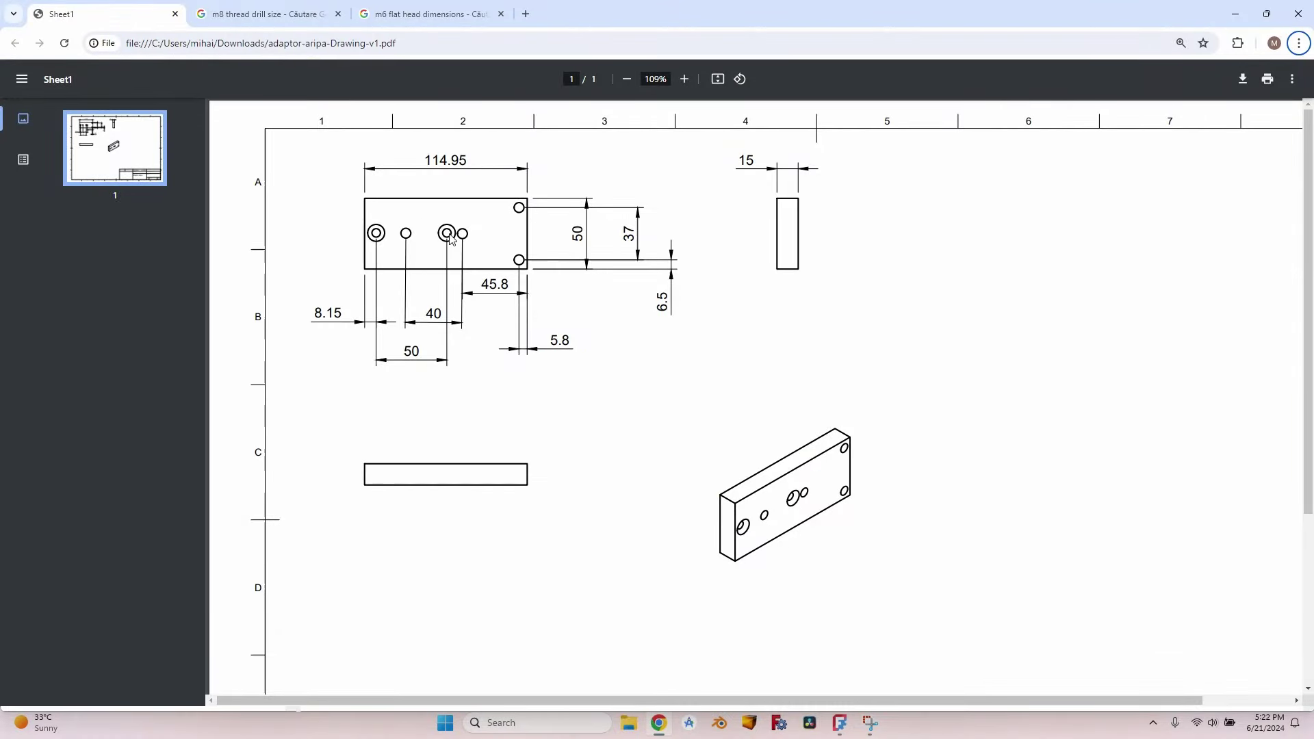
- Review the M6 flat-head screw dimensions in Chrome, then pick the leftmost hole edge in FreeCAD
left_click(425, 14)
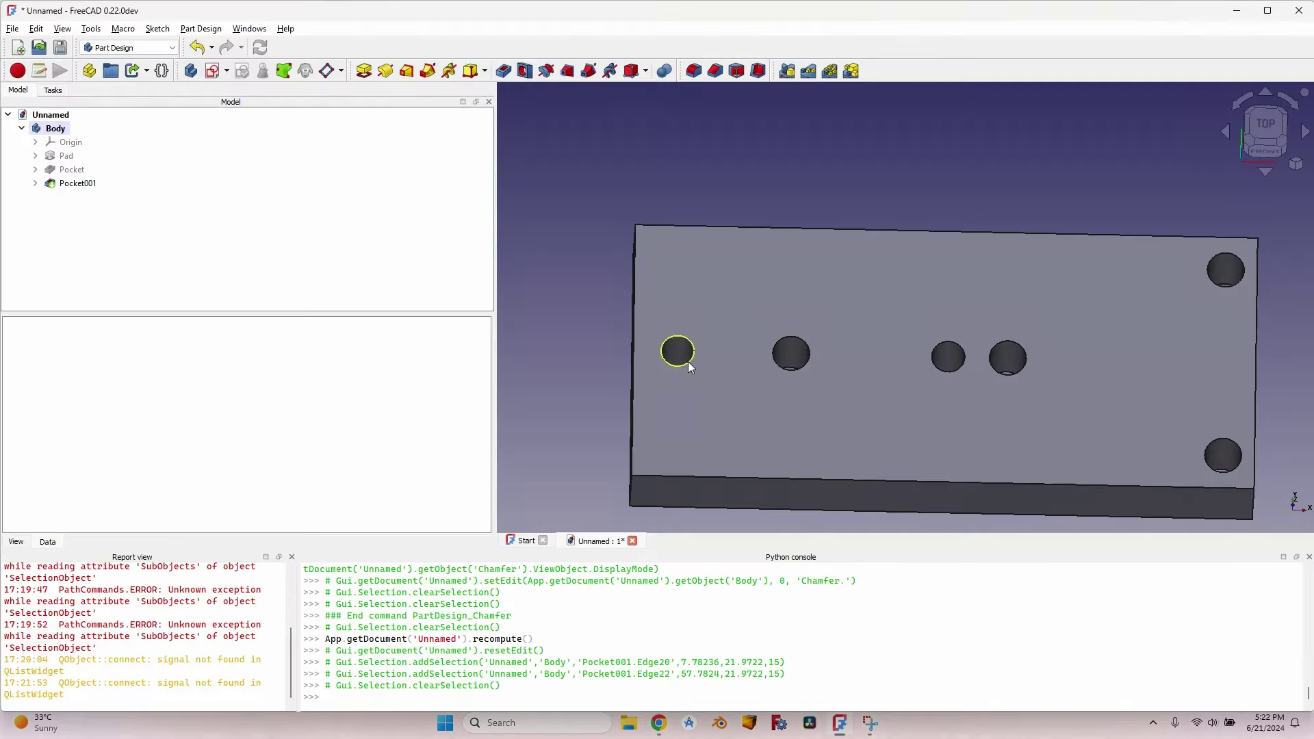
left_click(677, 356)
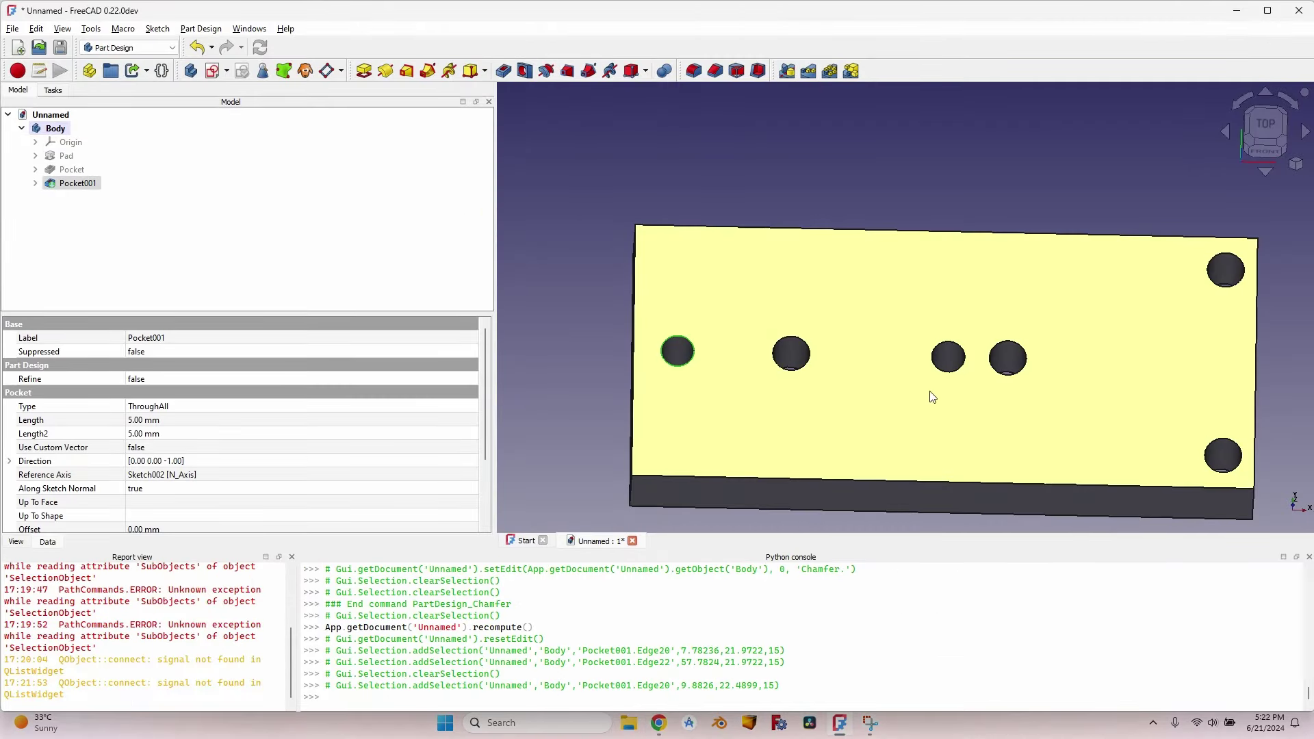
- Start a Two distances Chamfer on both selected hole rim edges
left_click(947, 356, "ctrl")
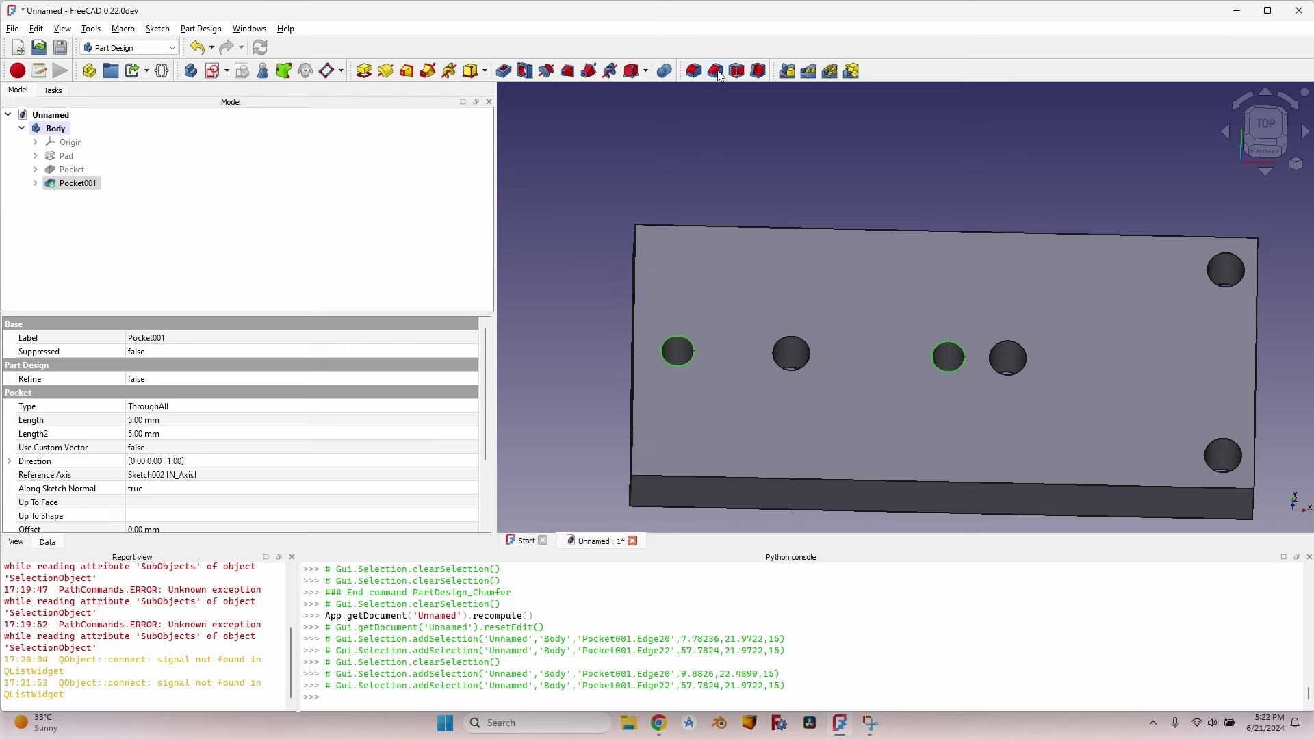
left_click(715, 70)
left_click(86, 336)
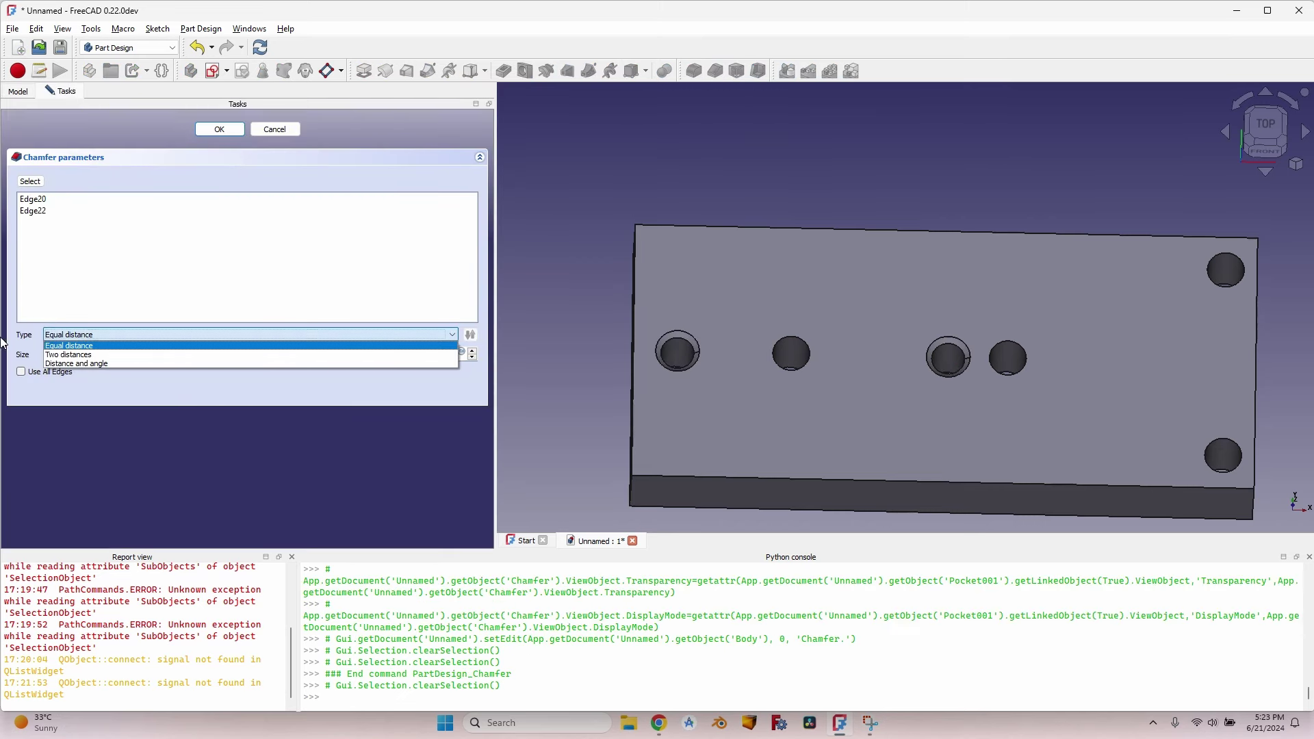
left_click(86, 355)
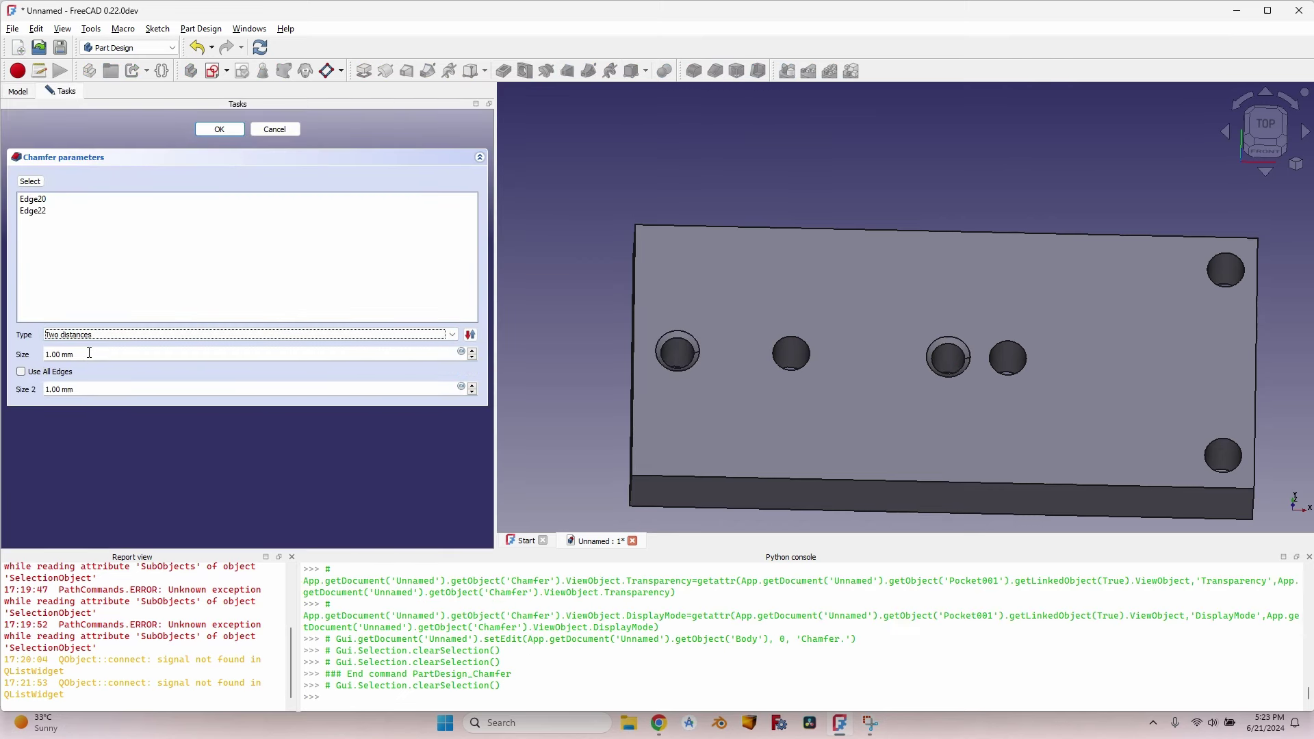
scroll(121, 353, "up", 2)
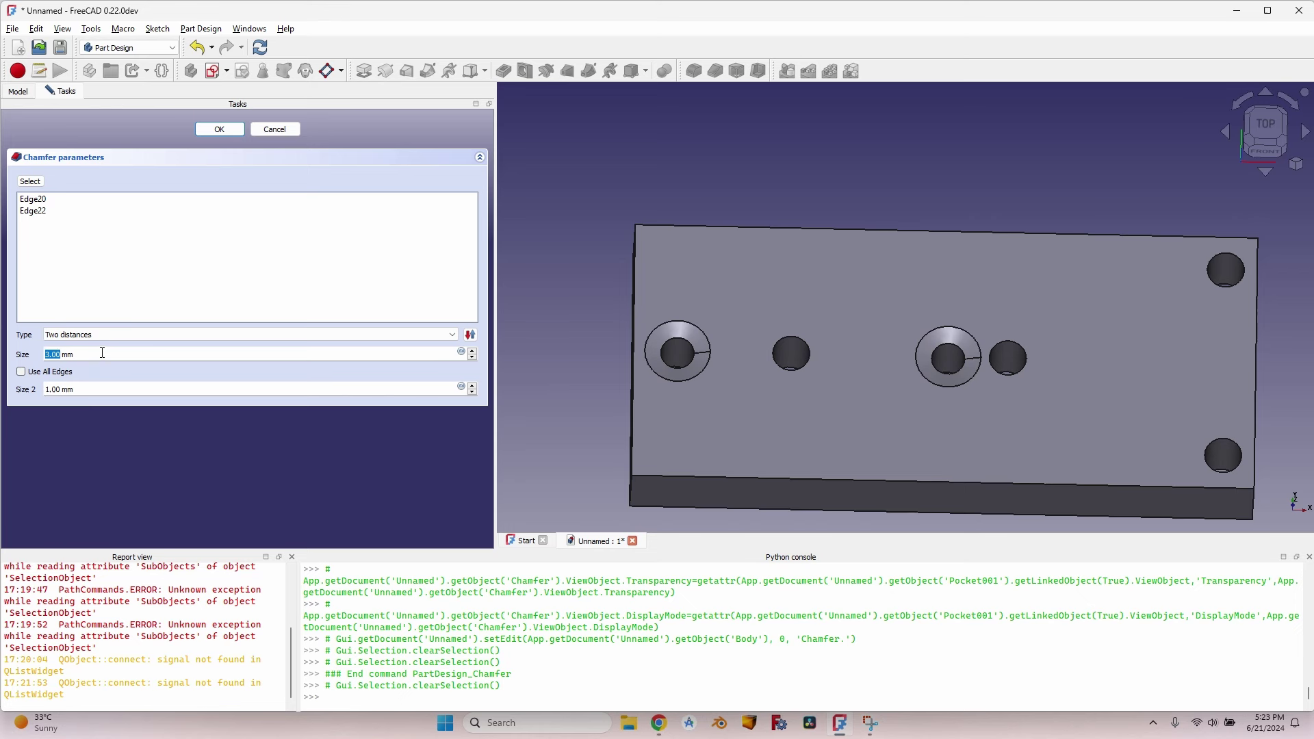
scroll(103, 353, "down", 1)
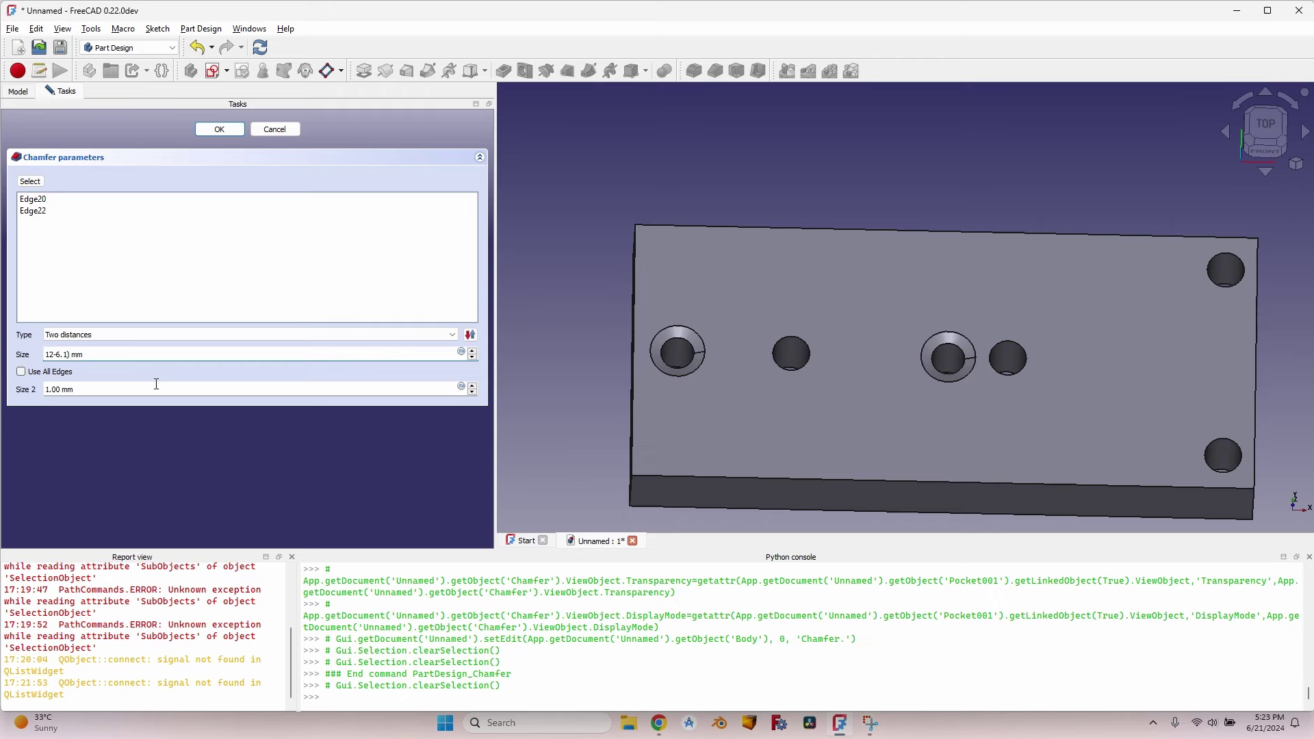
- Set the chamfer sizes to (12-6.1)/2 = 2.95 mm and 3.6 mm, and confirm
type("(")
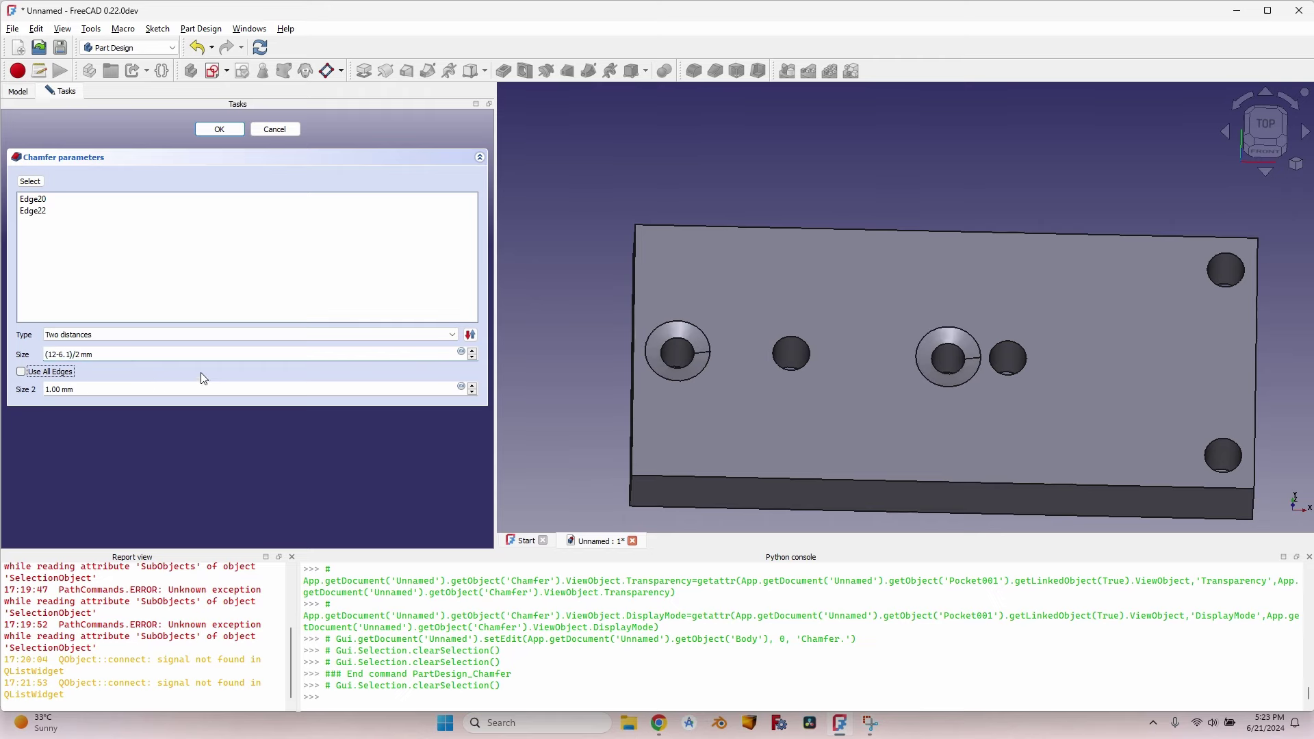
key("alt+Tab")
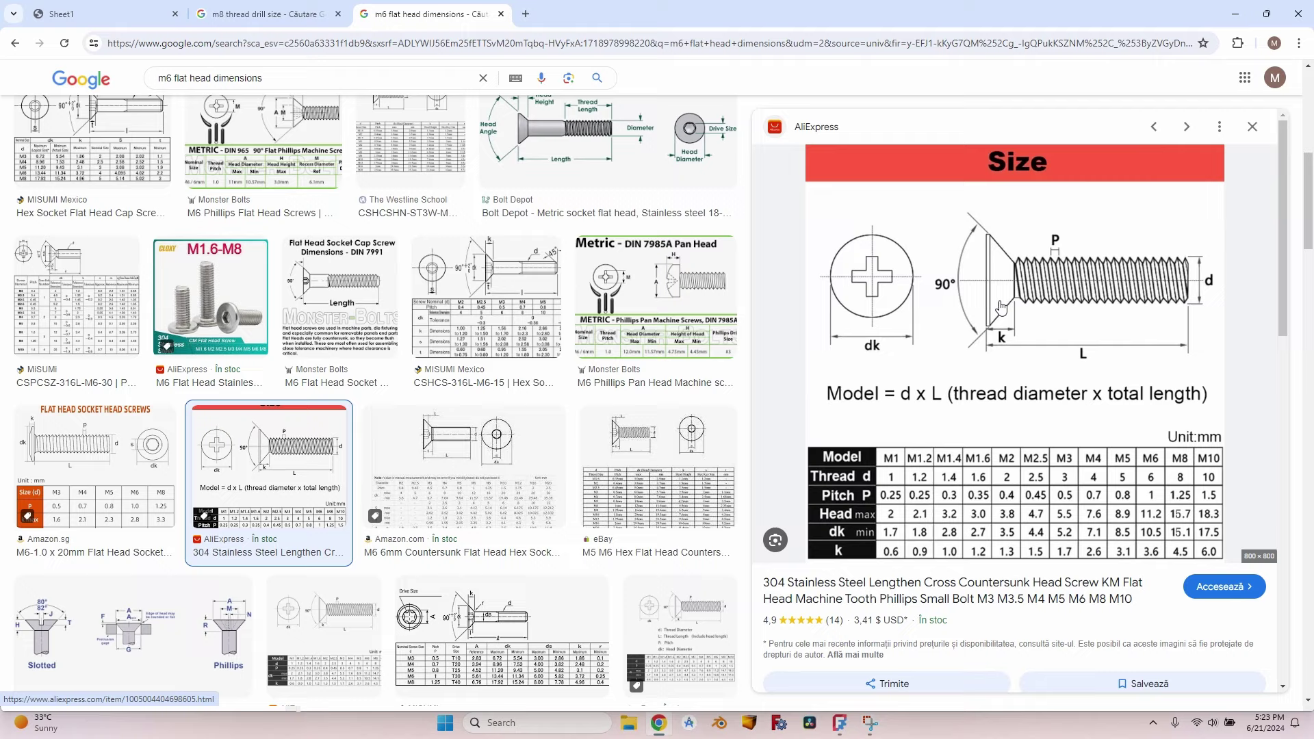
key("alt+Tab")
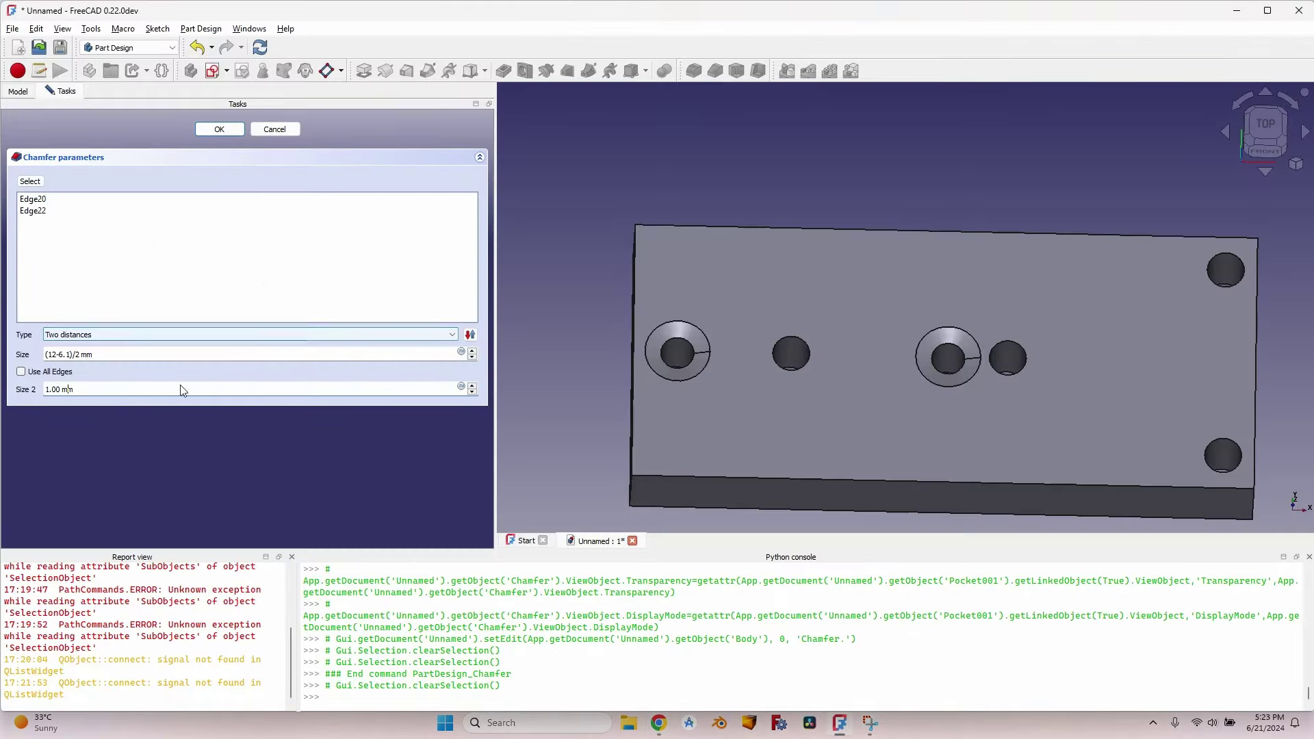
key("Tab")
key("Tab")
type("3.6")
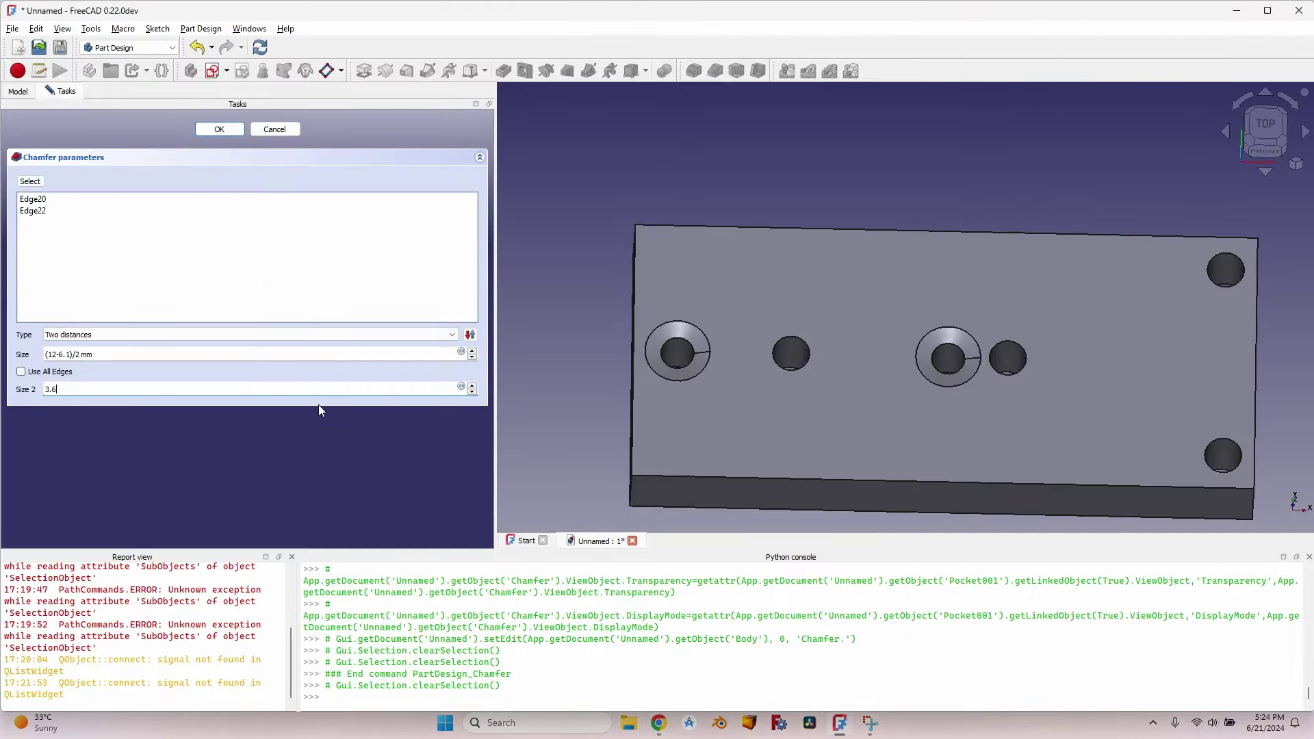
key("Return")
scroll(958, 321, "up", 3)
- Tilt the countersunk plate to a three-quarter view in perspective projection
mouse_move(958, 322)
middle_mouse_down()
mouse_move(987, 302)
mouse_move(954, 329)
middle_mouse_up()
key("alt+Tab")
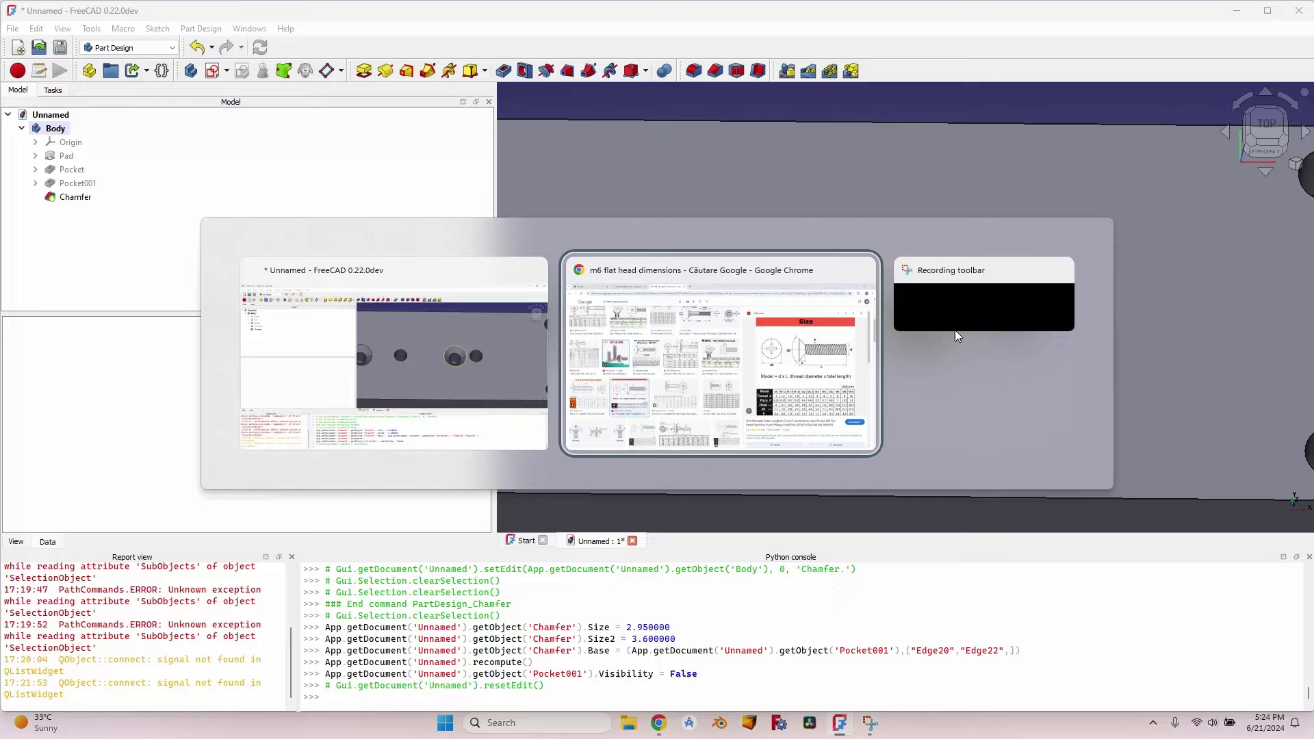
key("alt+Tab")
scroll(896, 298, "up", 2)
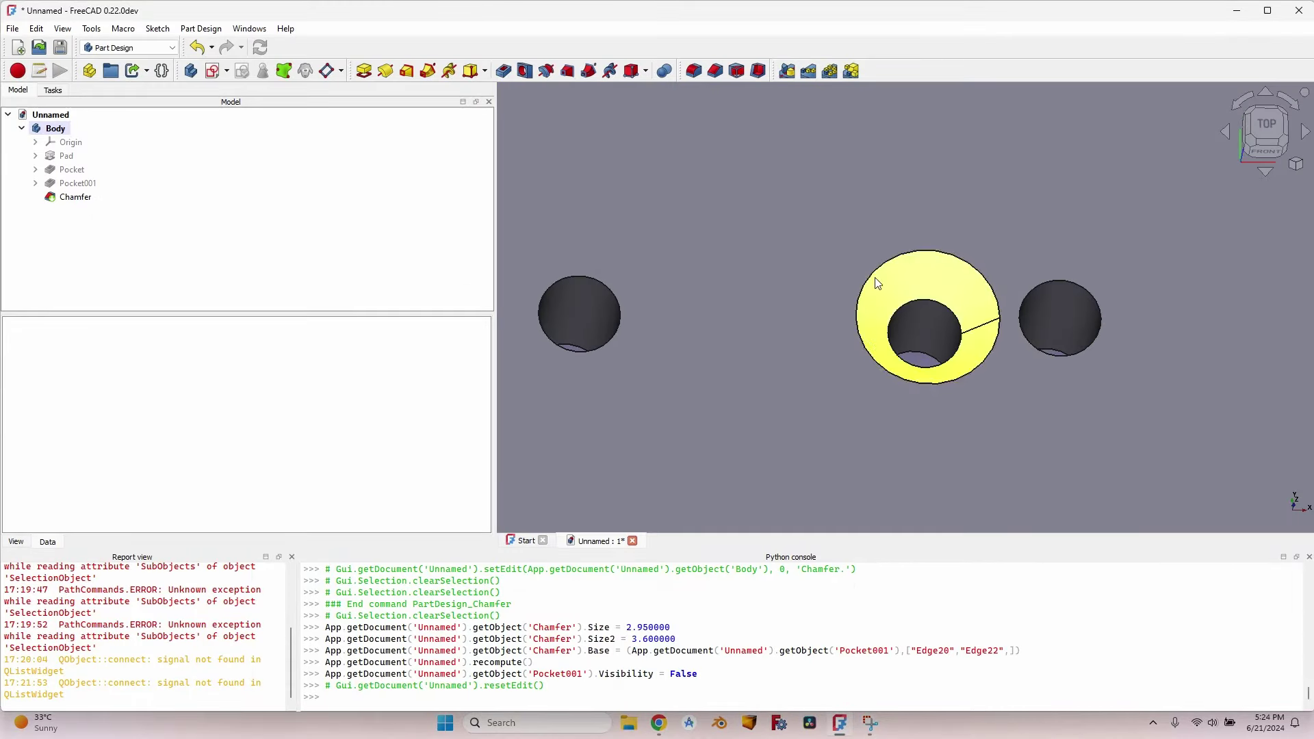
scroll(971, 253, "down", 5)
middle_click_drag(785, 253, 840, 147)
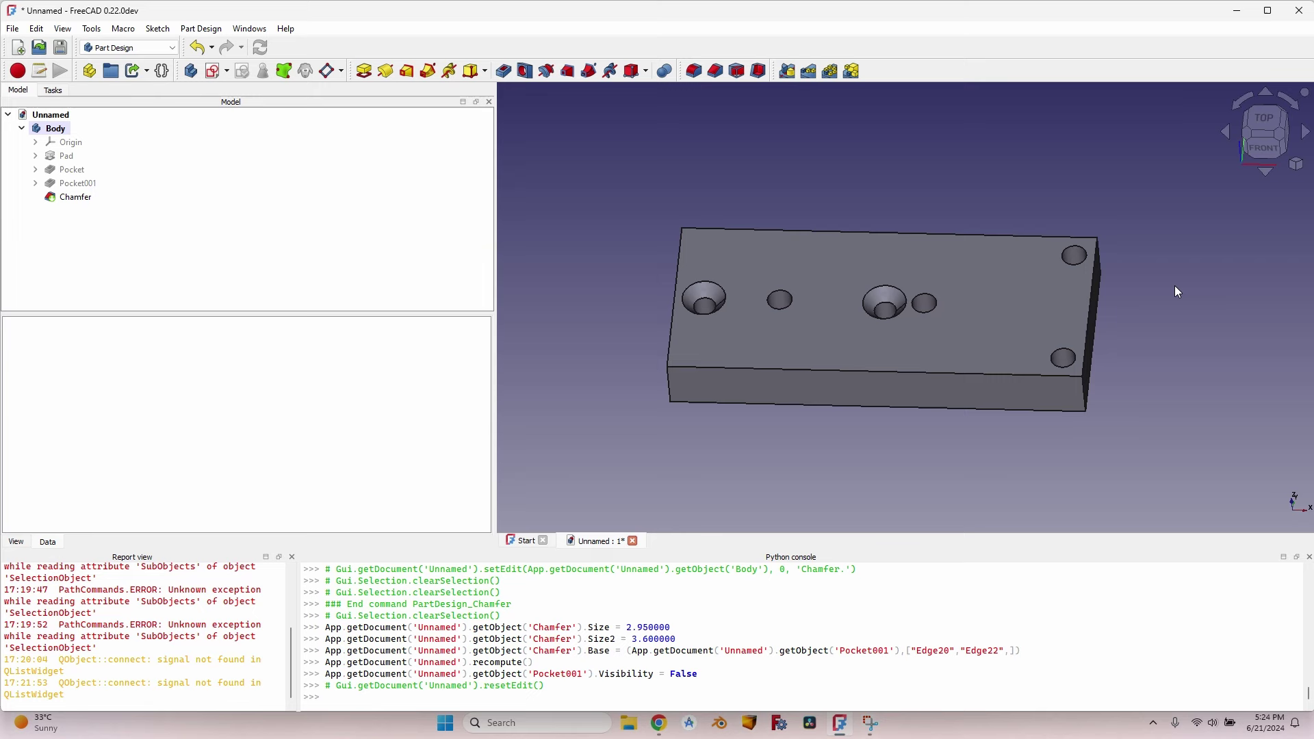
left_click(1295, 164)
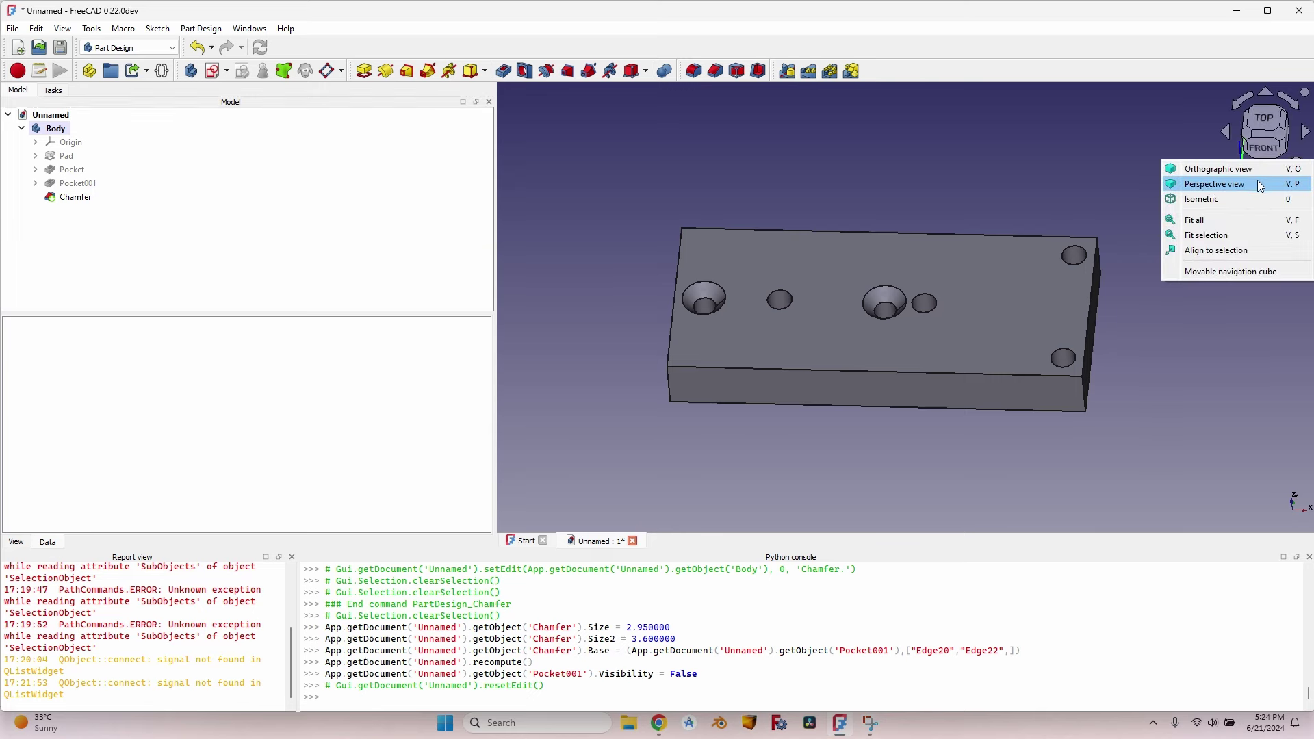
left_click(1272, 184)
- Select the Body and bring up the workbench list
middle_click_drag(781, 255, 785, 226)
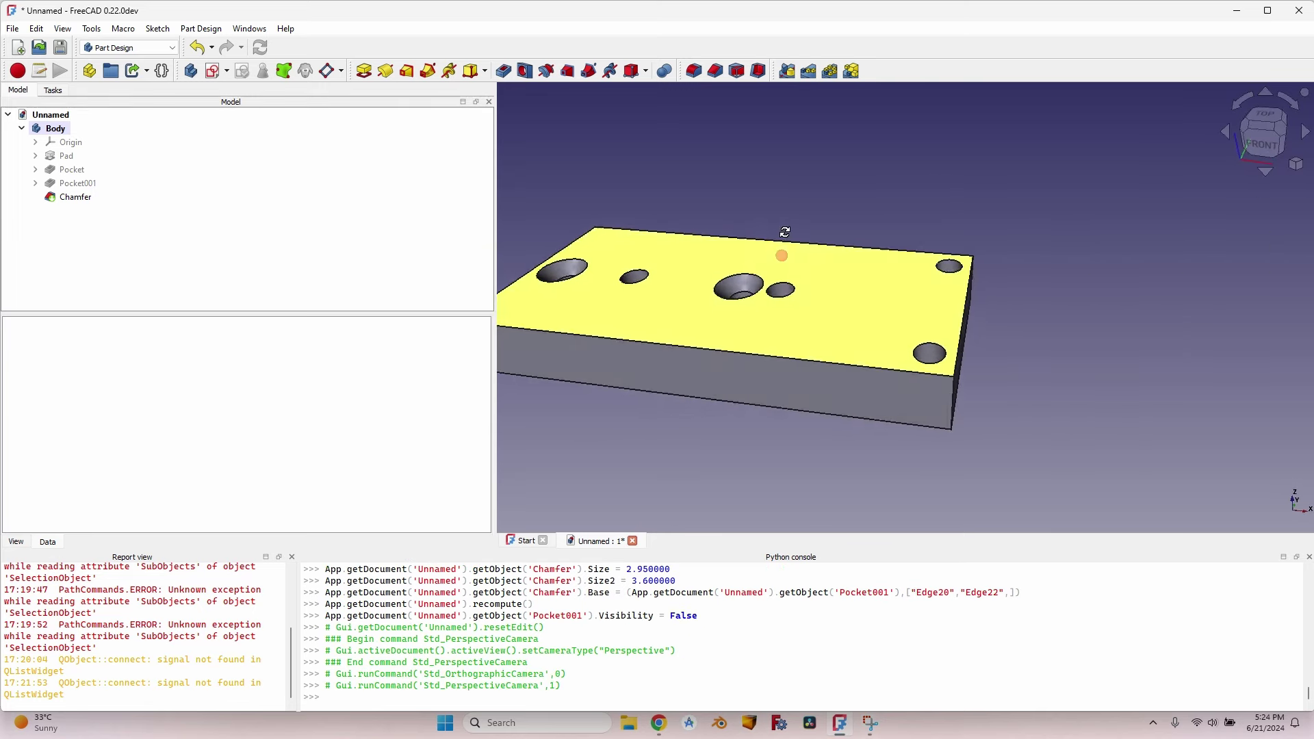
left_click(53, 128)
left_click(134, 48)
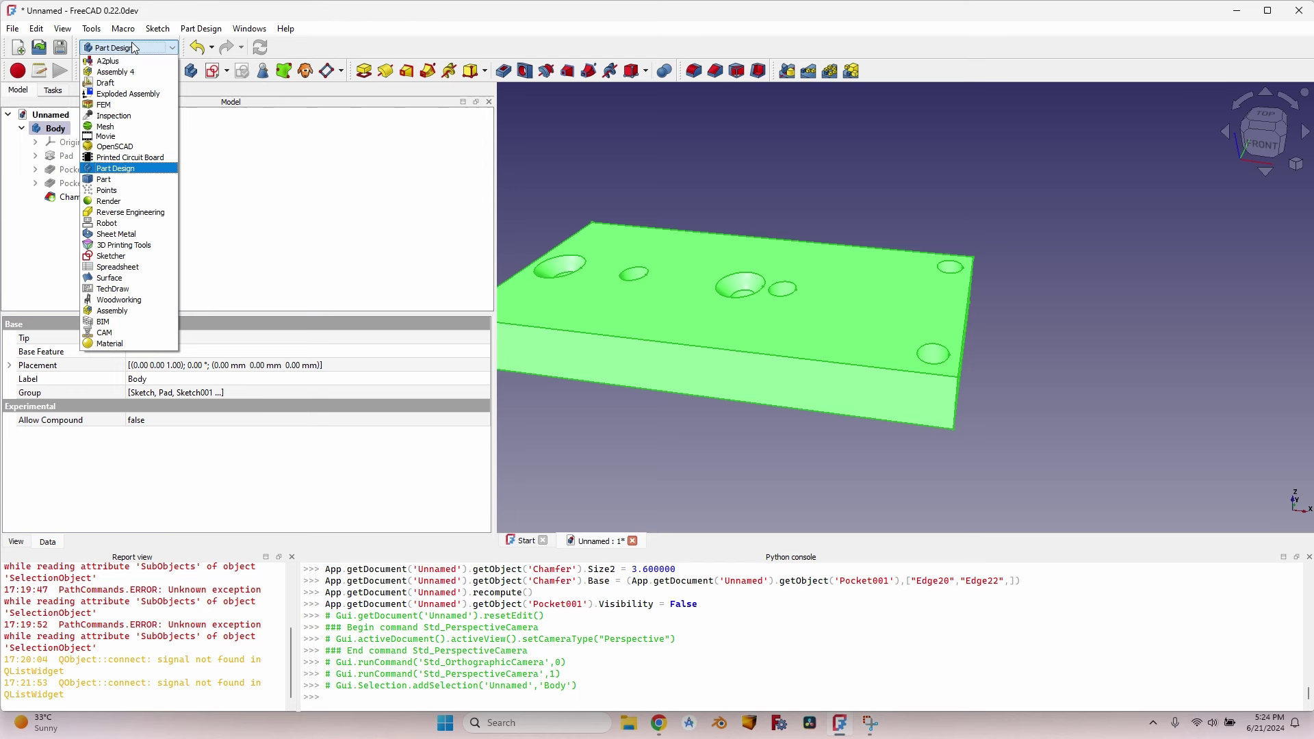
- In the CAM workbench, create a Job for the Body with Ext. X and Y set to 0
left_click(133, 334)
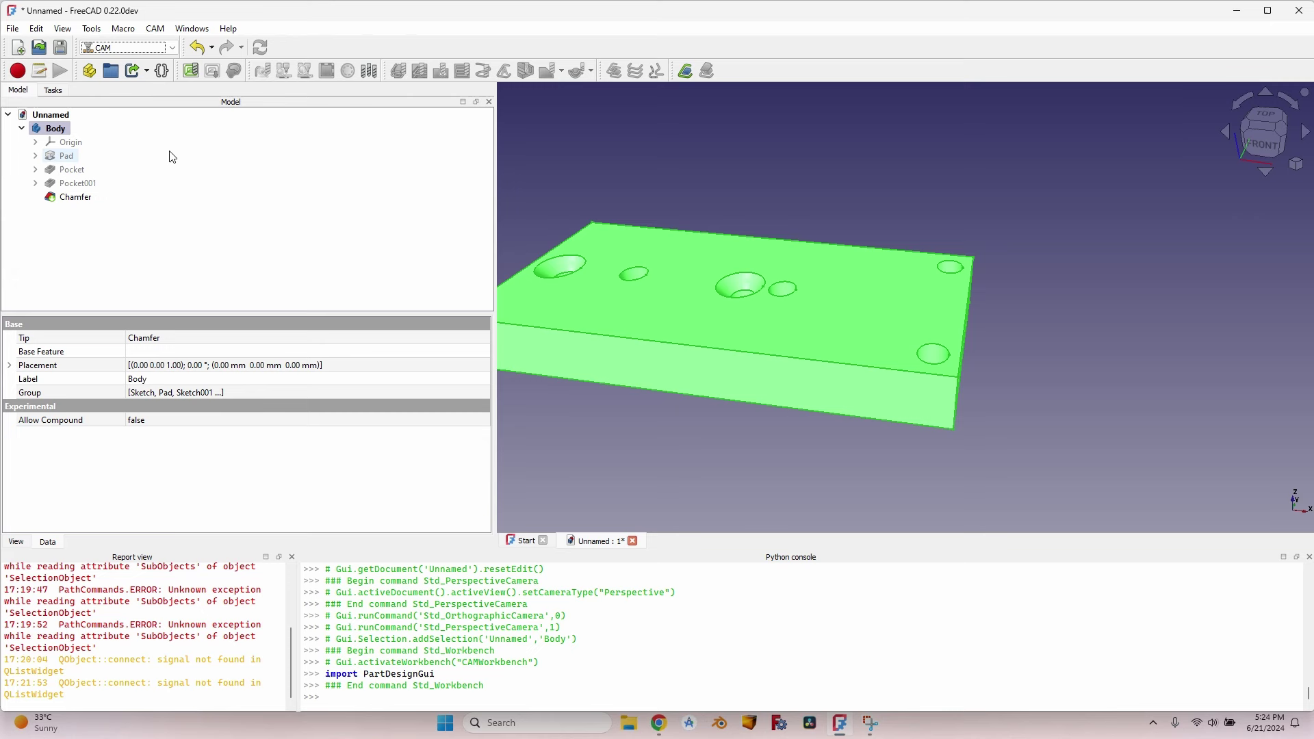
left_click(209, 168)
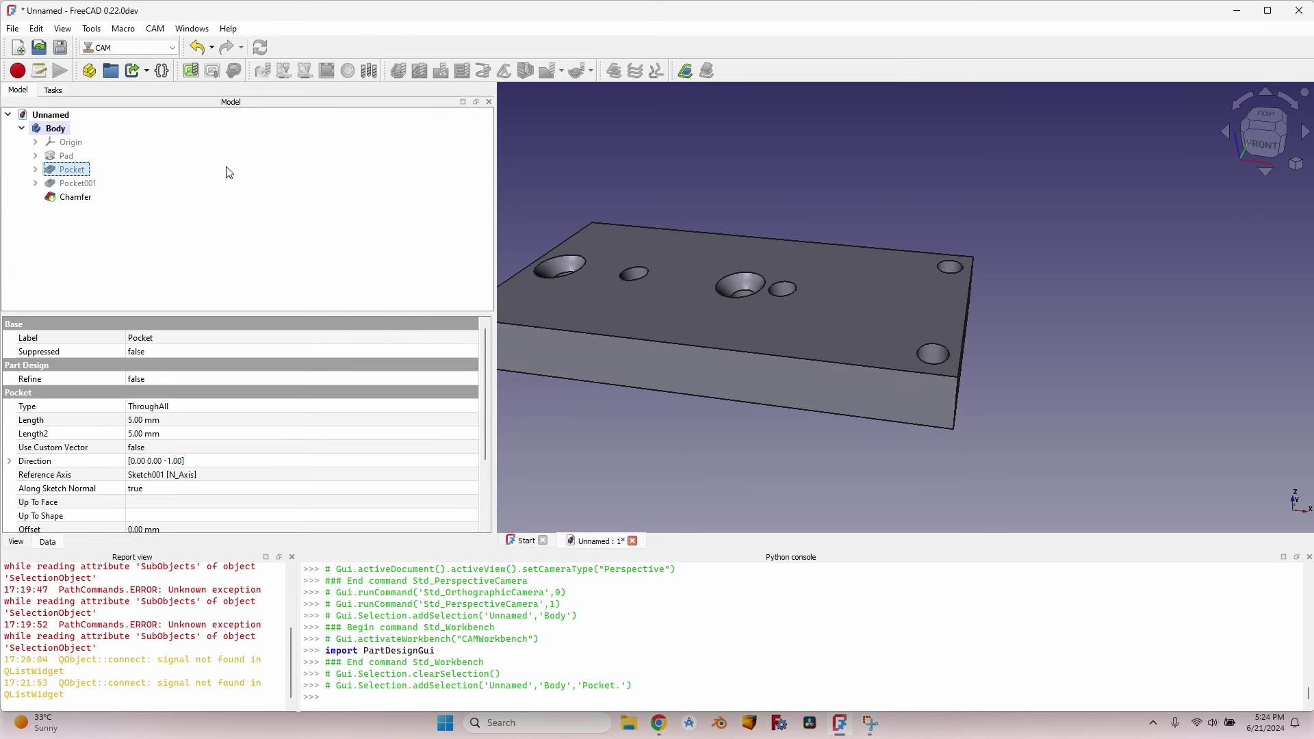
left_click(55, 129)
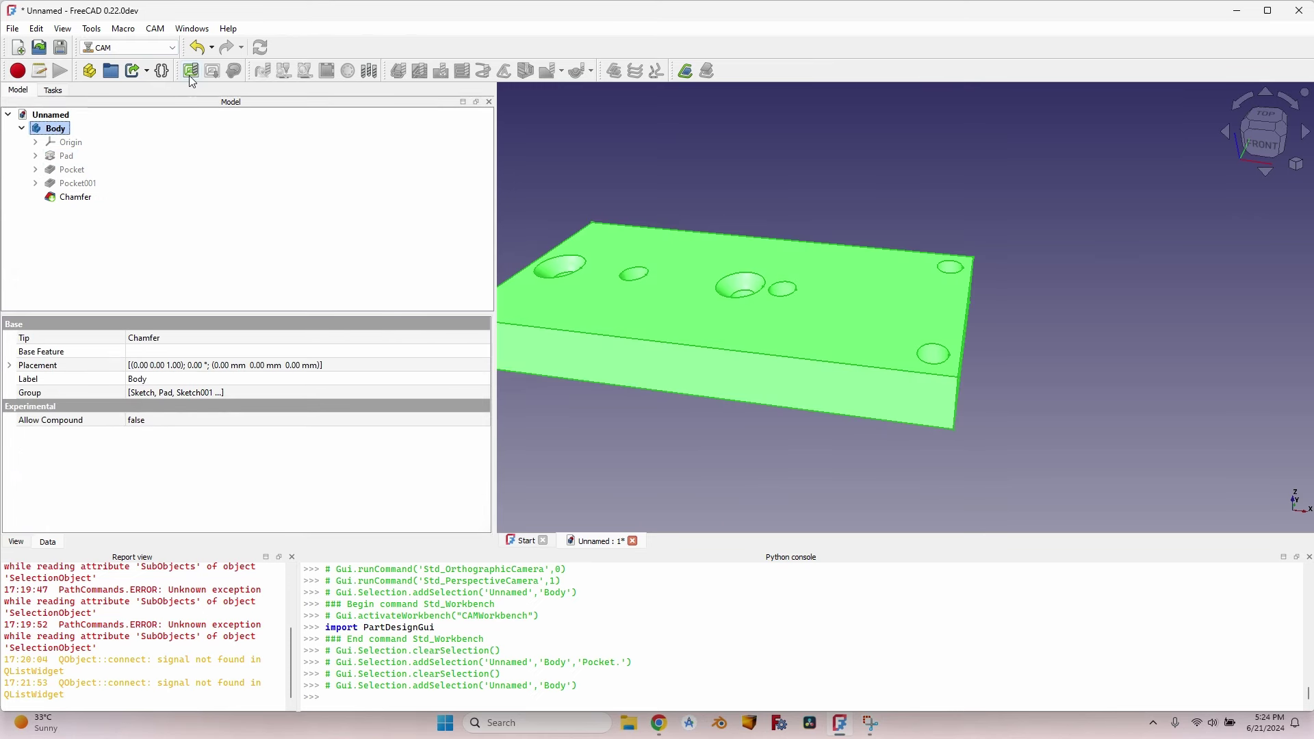
left_click(190, 73)
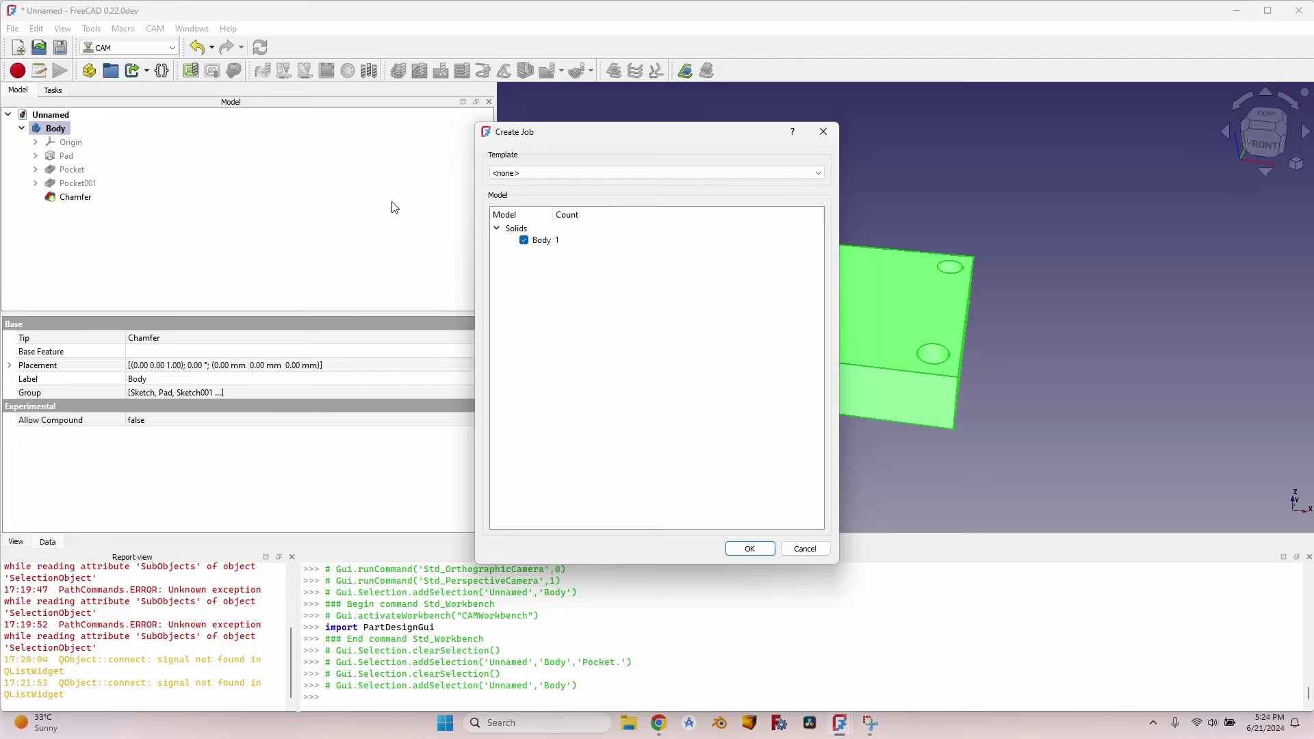
key("Return")
double_click(71, 267)
type("0")
key("Tab")
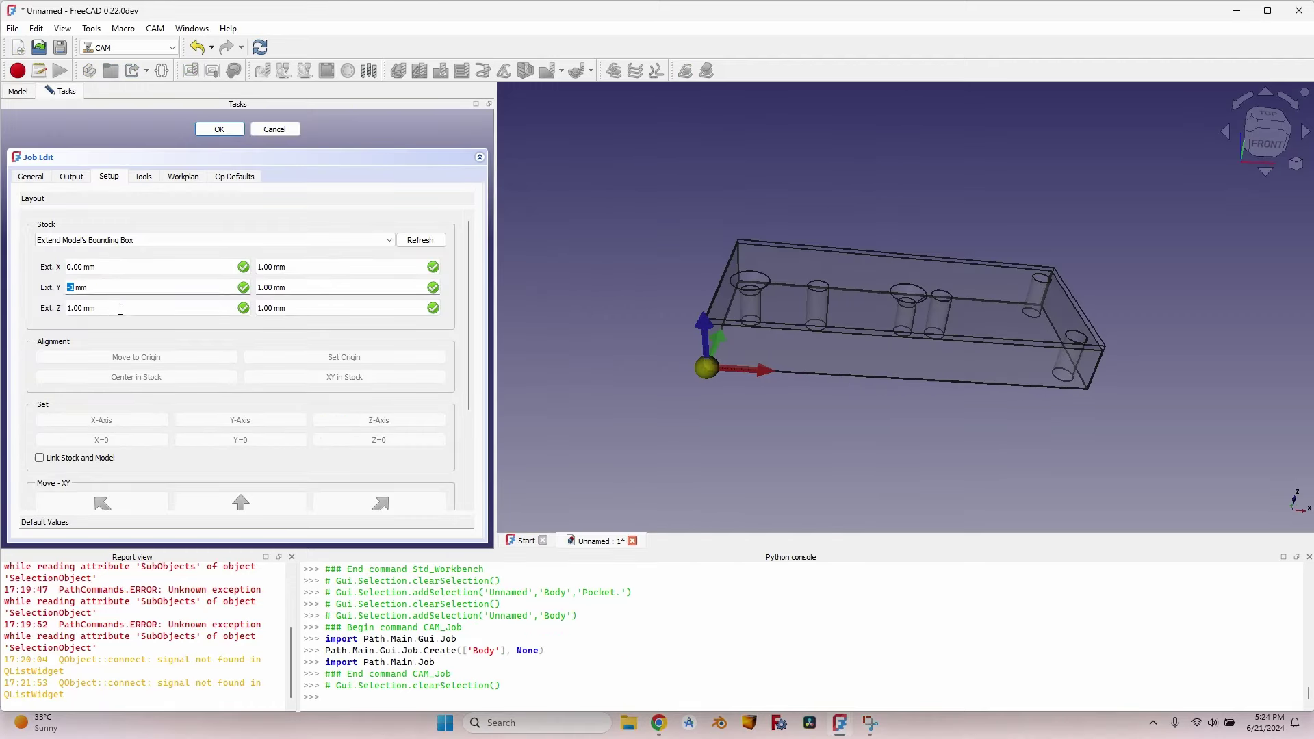
type("0")
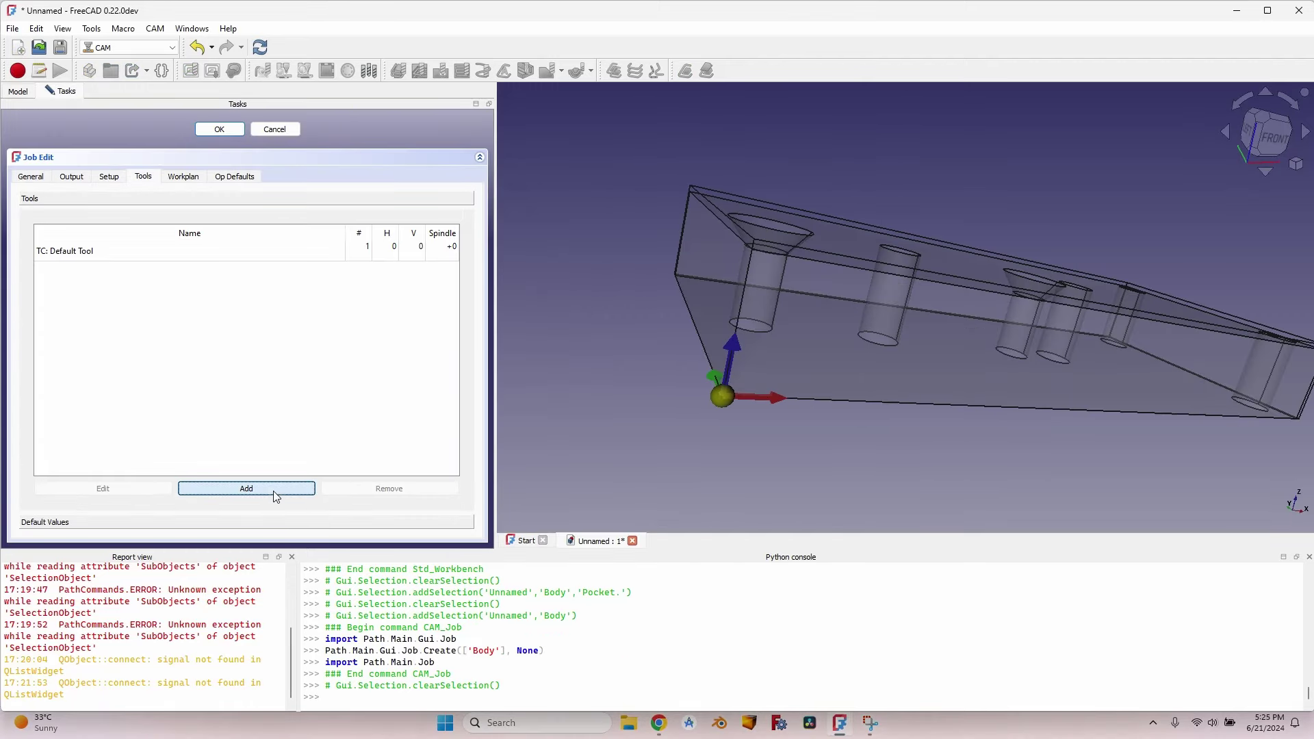
- Add the 3.175 mm endmill at 800 H/V feed and 12500 rpm, removing the default tool
left_click(277, 489)
left_click(177, 176)
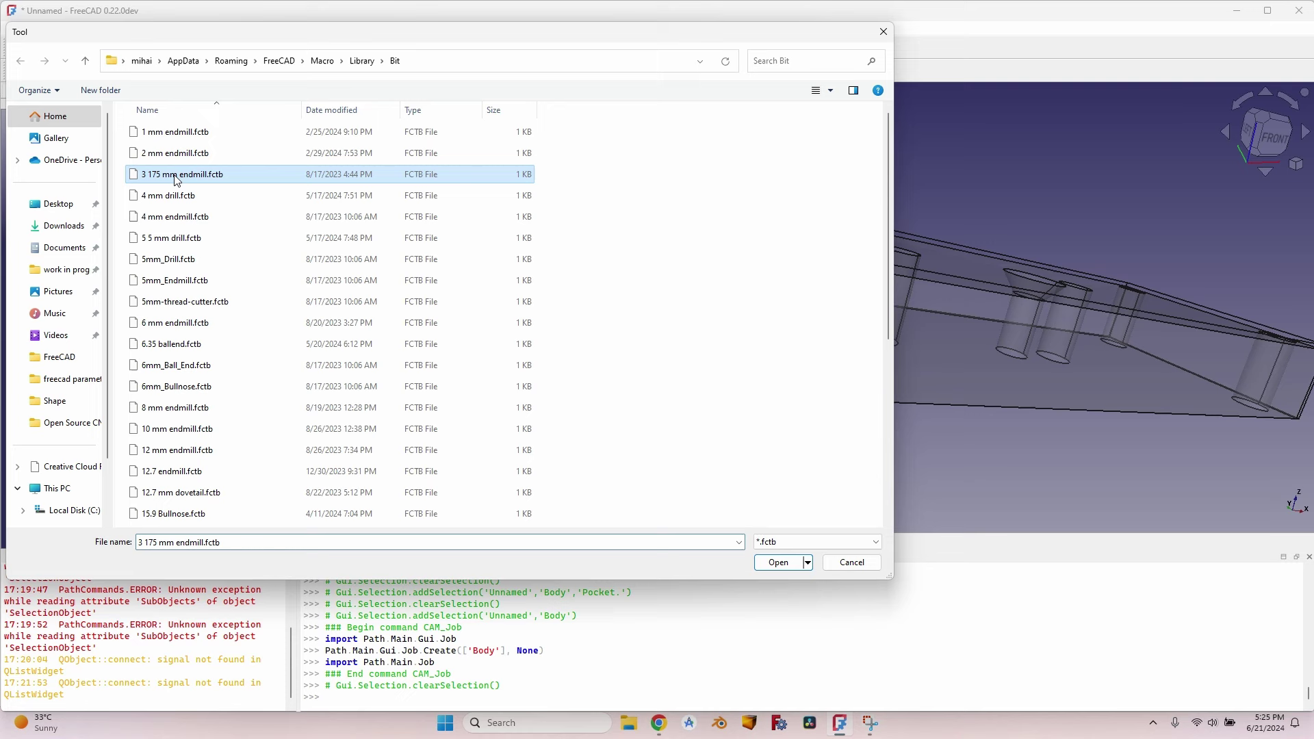
double_click(176, 176)
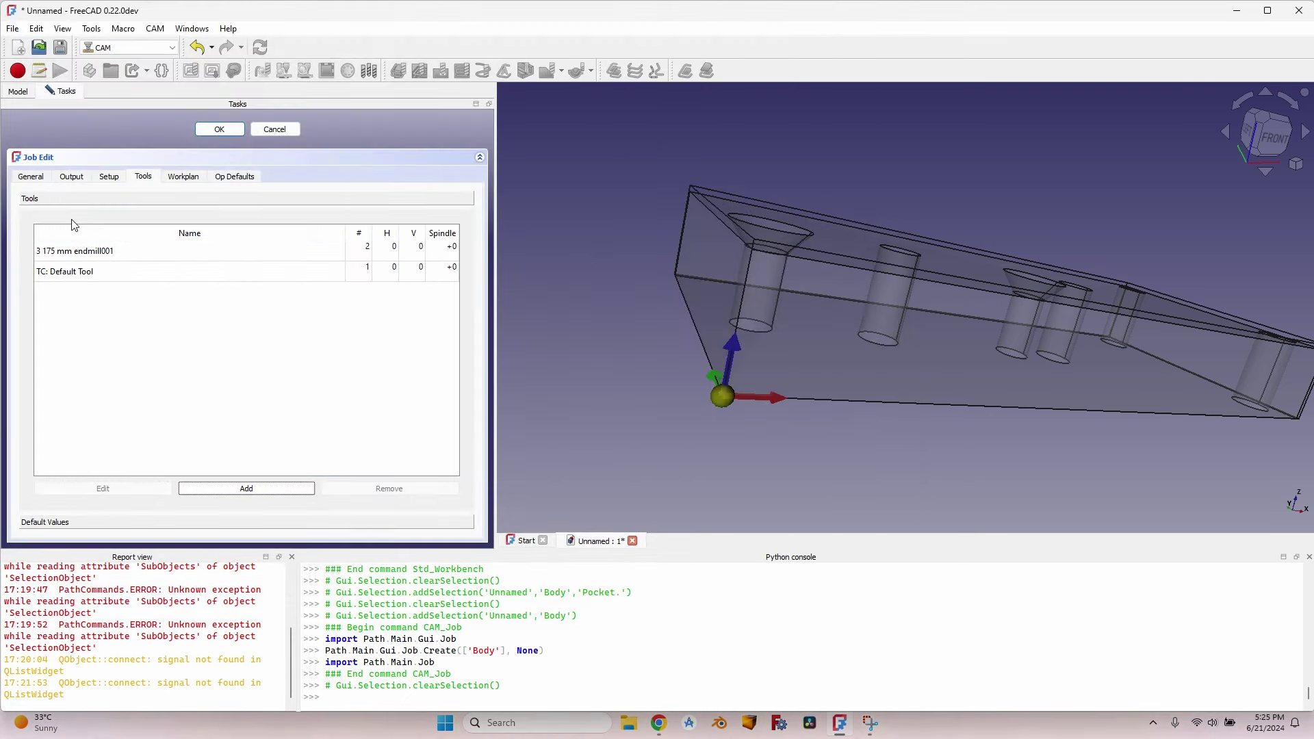
left_click(387, 255)
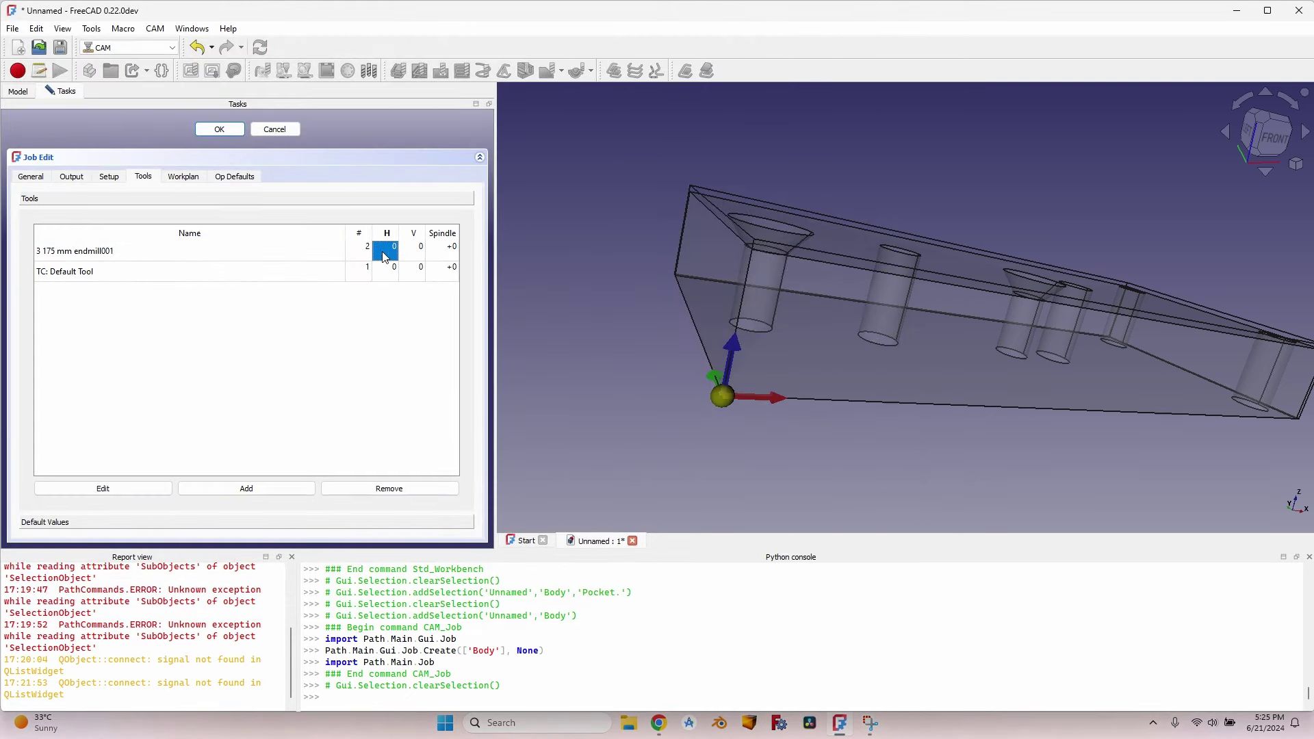
double_click(394, 258)
type("800")
key("Tab")
type("800")
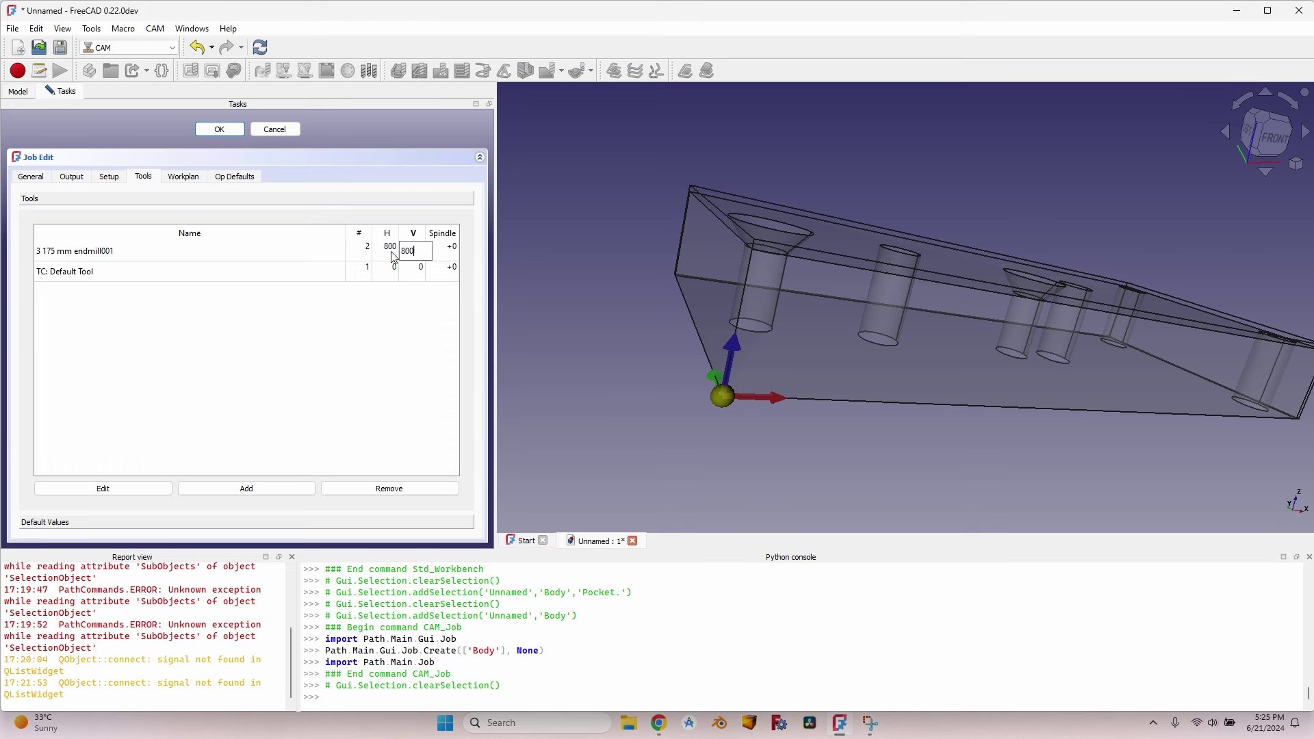
key("Tab")
key("Return")
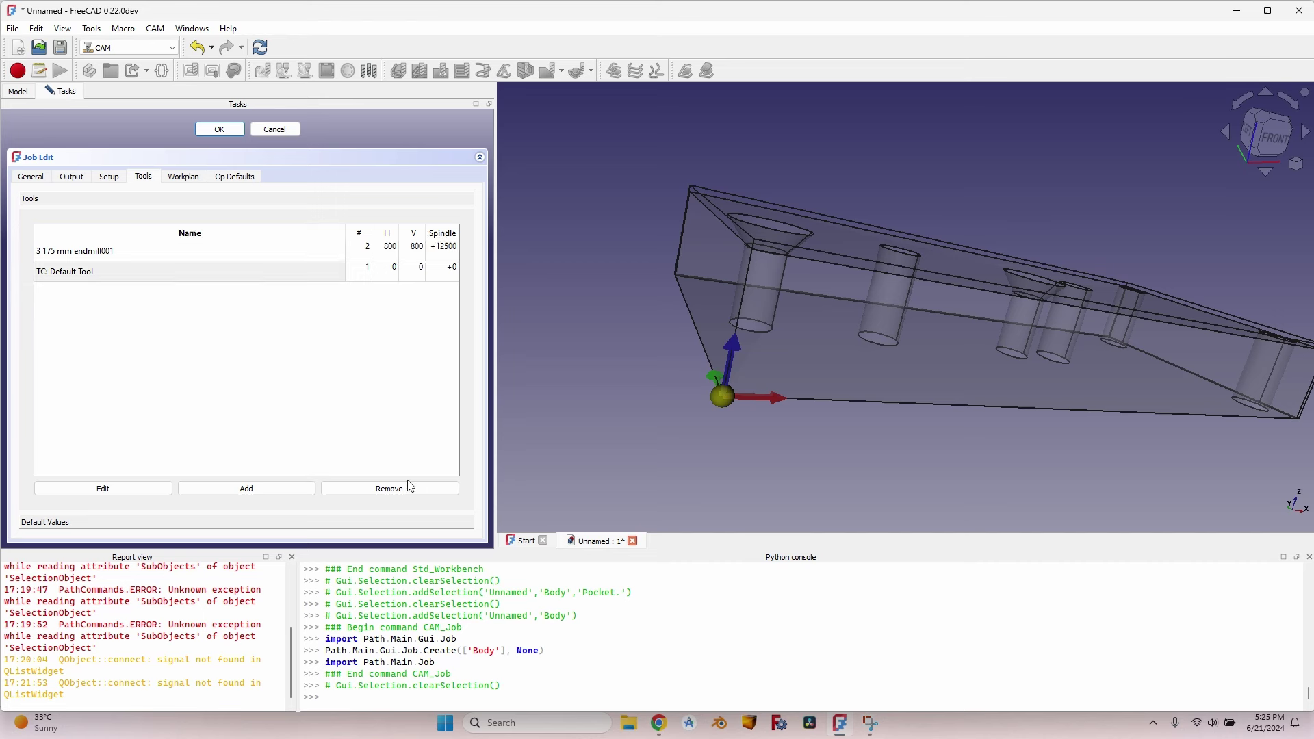
left_click(390, 487)
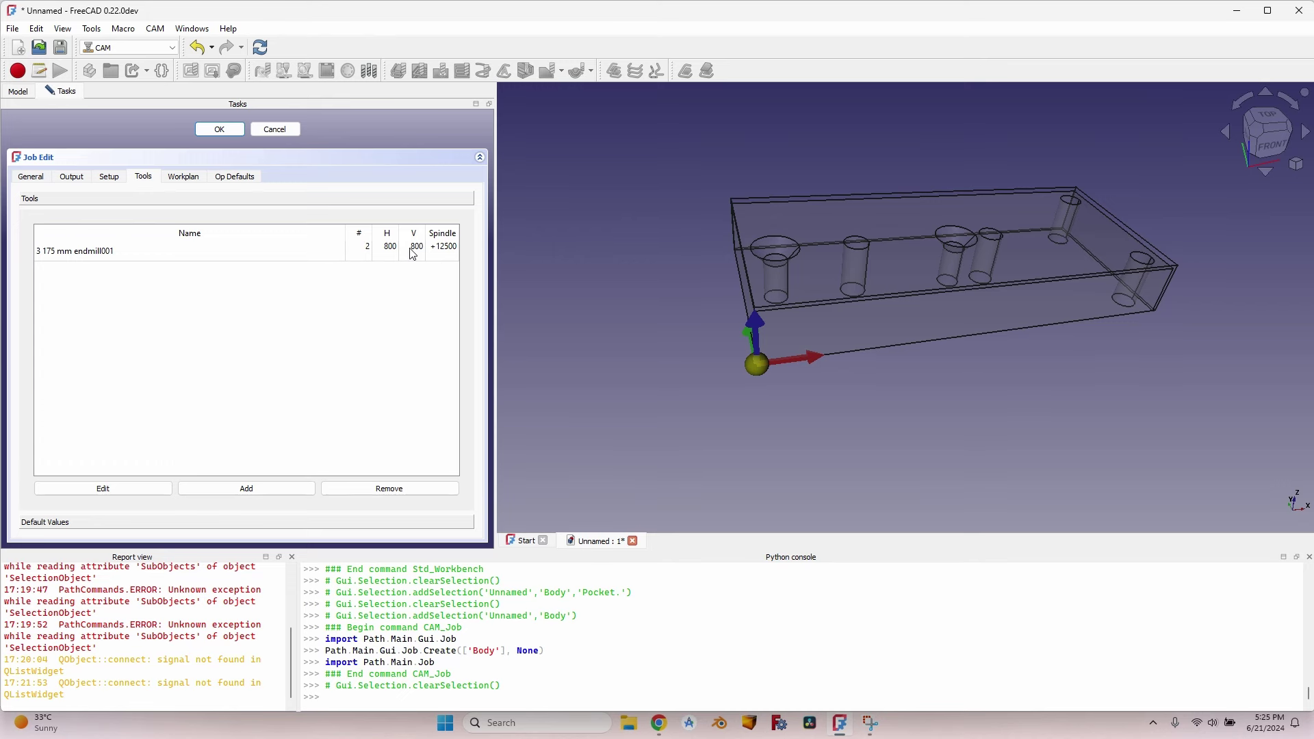
scroll(742, 288, "up", 3)
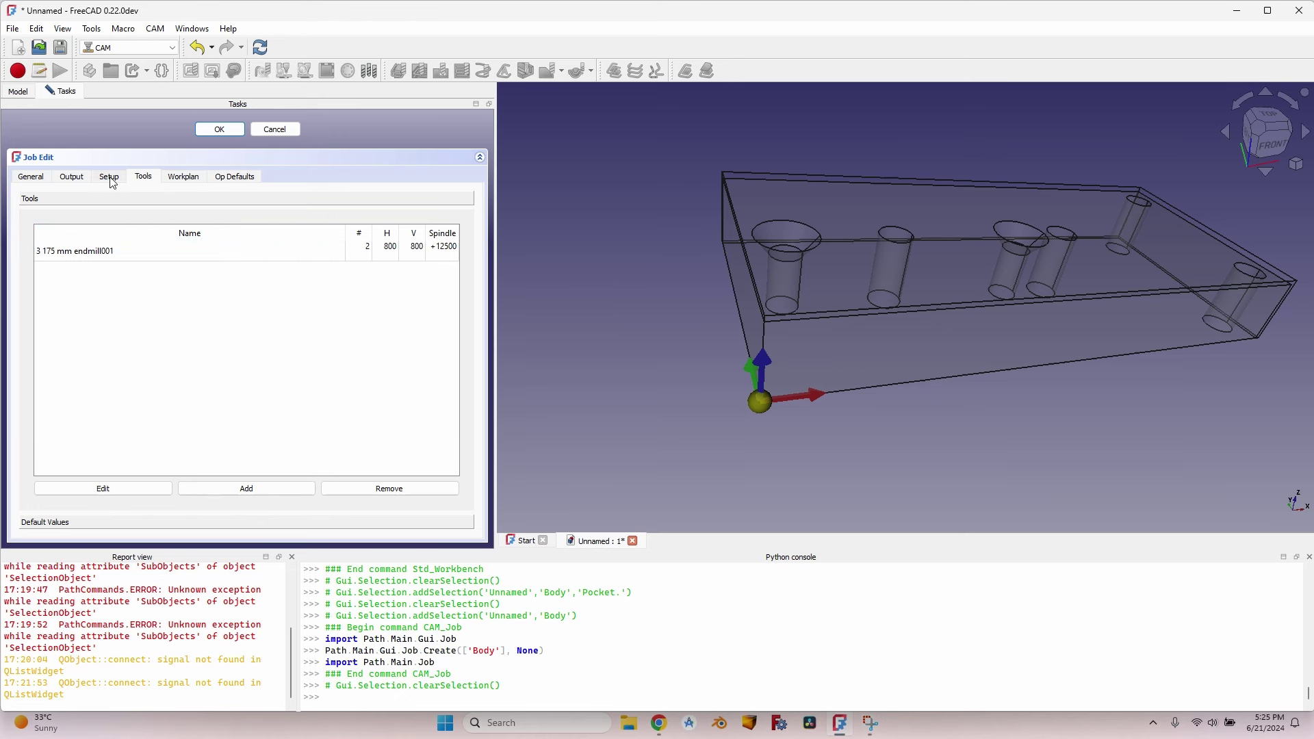
- Finish the job setup and add a Helix operation with 0.5 (50%) step over
left_click(224, 130)
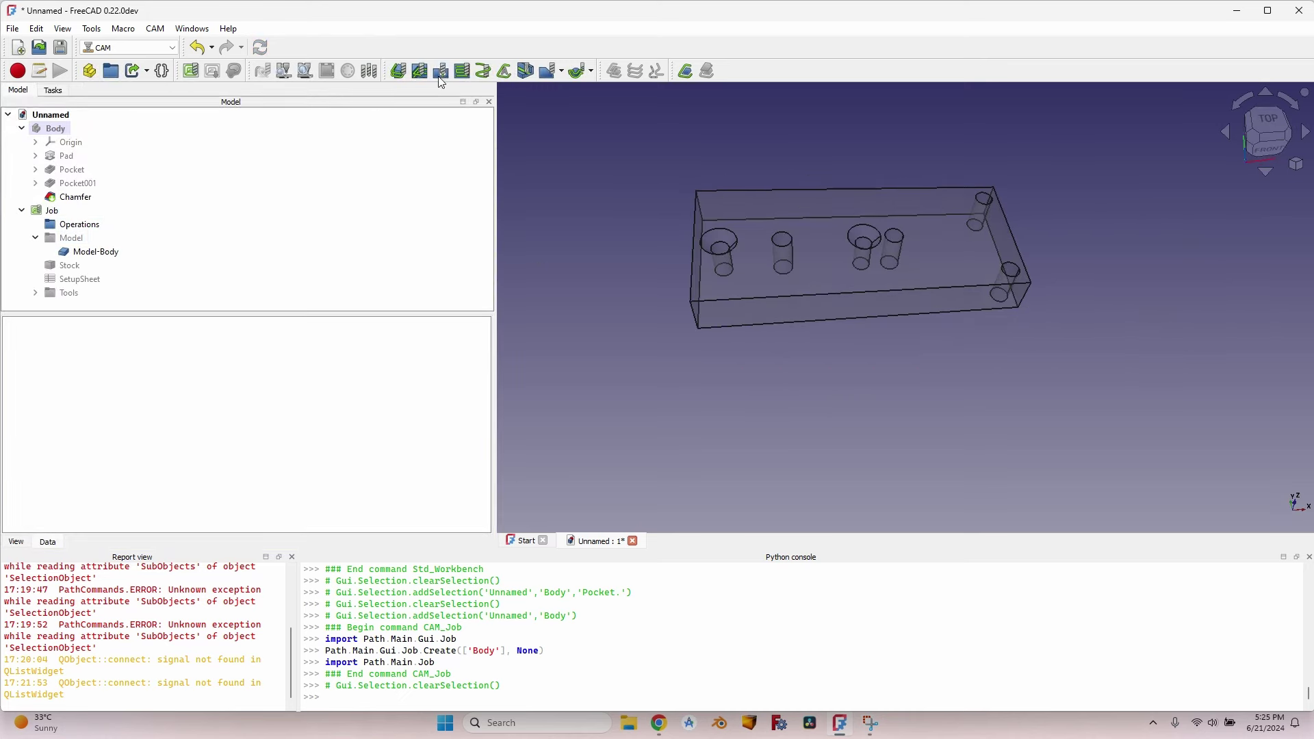
left_click(502, 72)
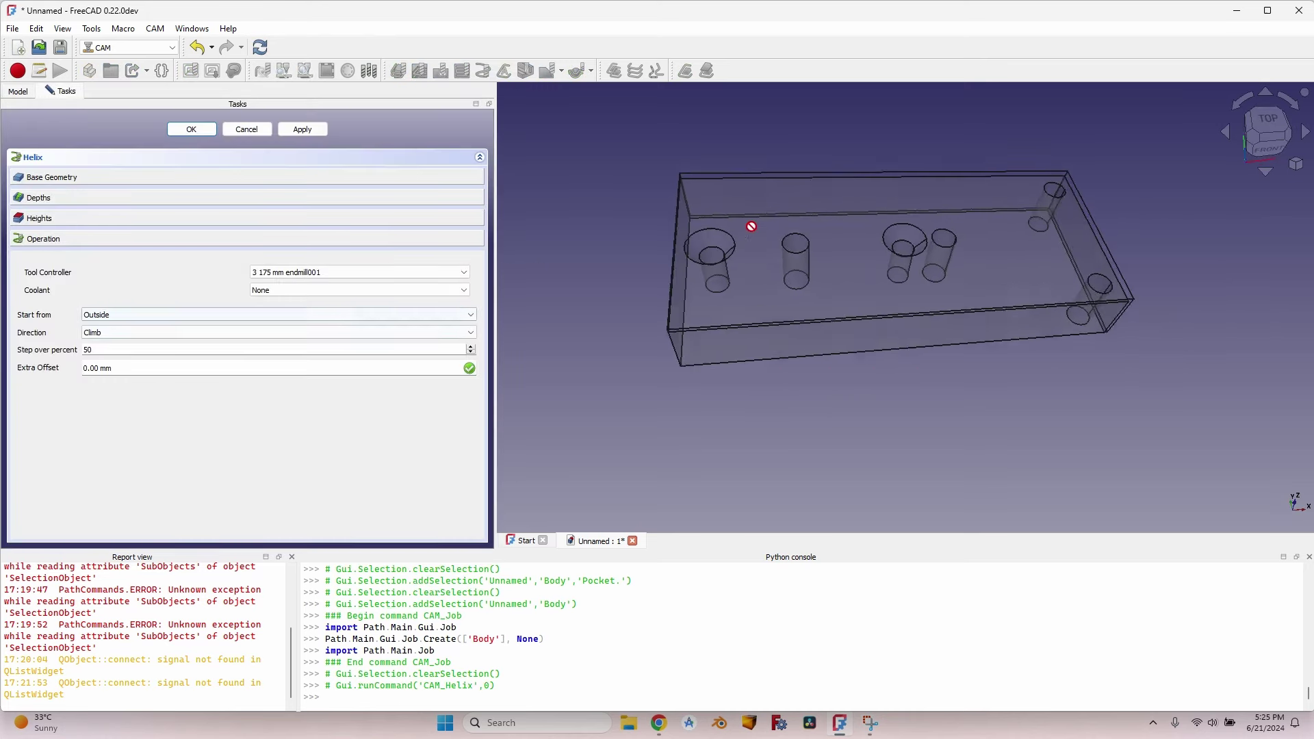
scroll(976, 302, "up", 5)
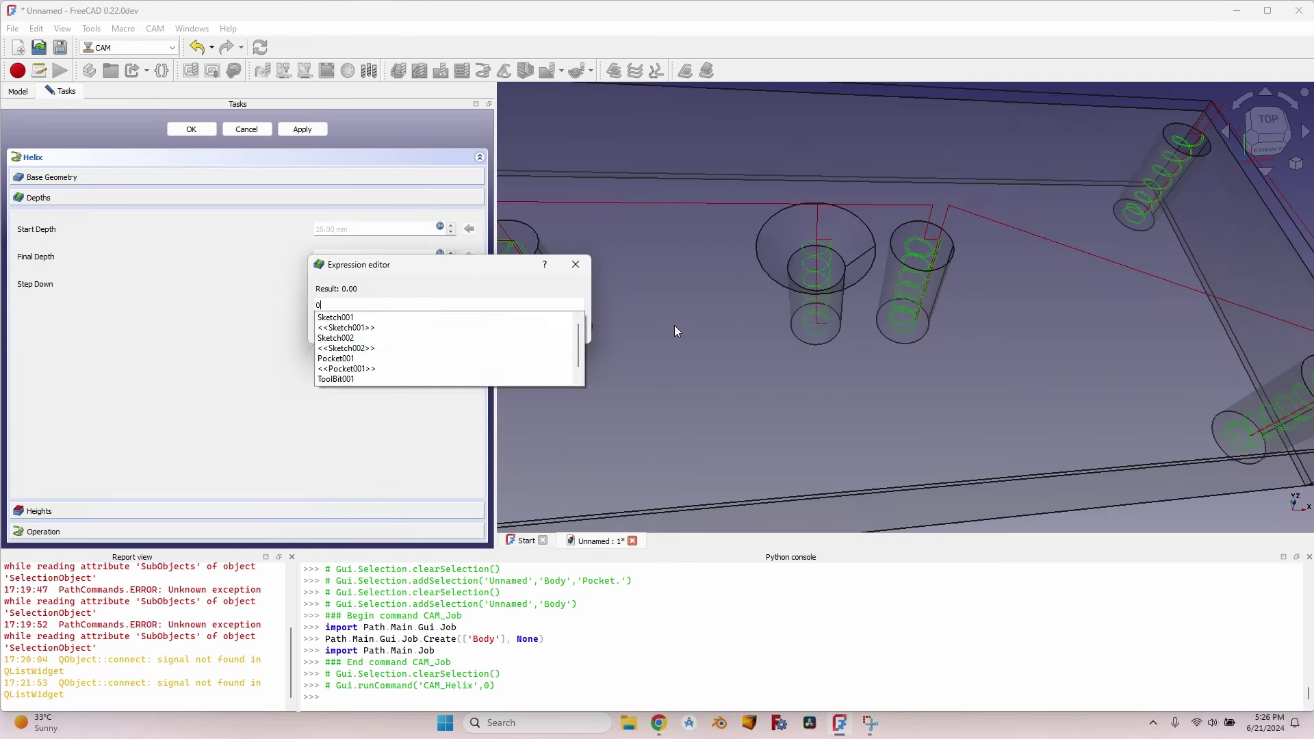
type(".")
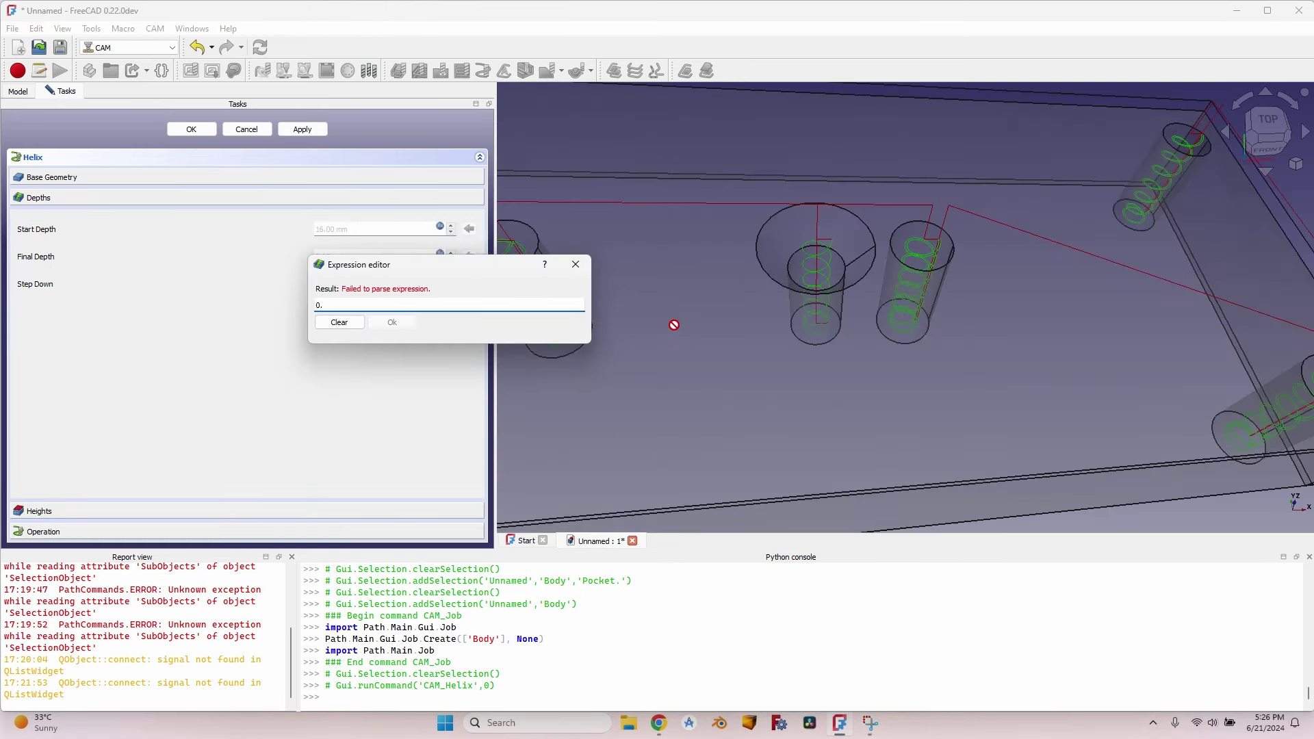
type("5")
key("Return")
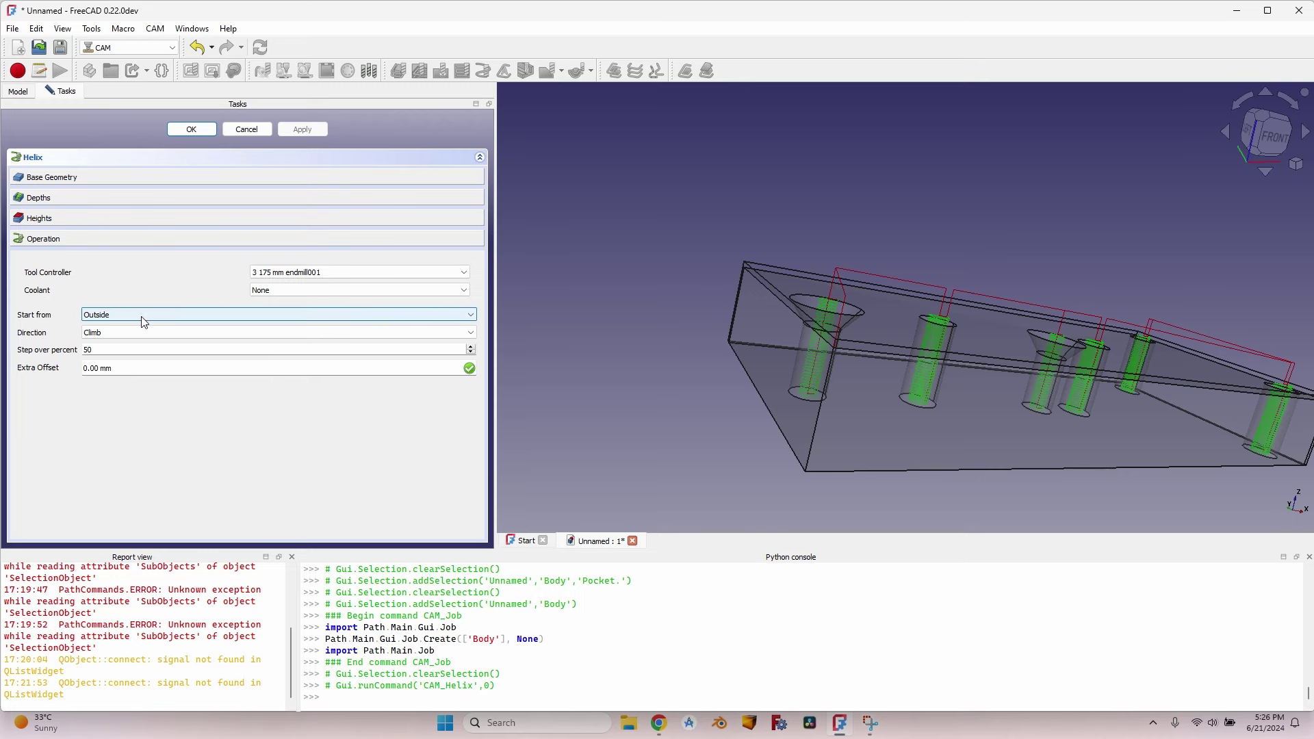
middle_click_drag(848, 311, 897, 332)
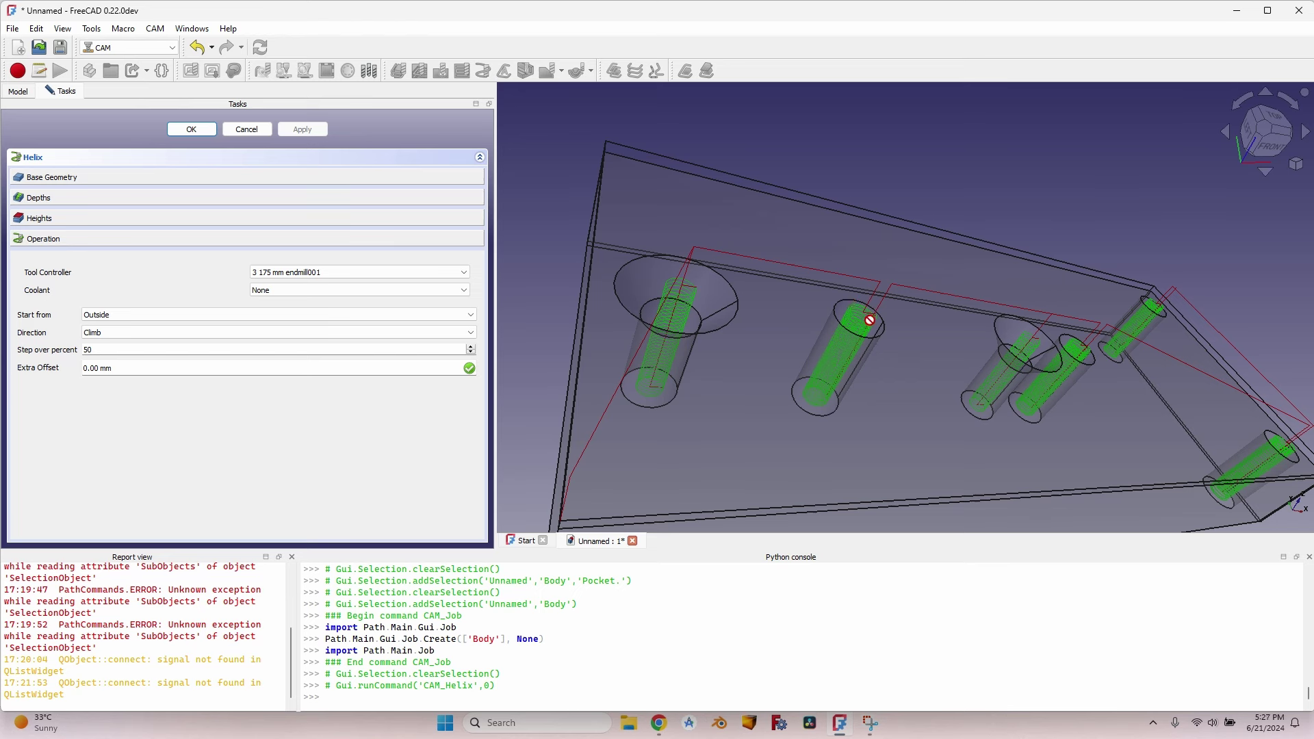
left_click(192, 129)
middle_click_drag(718, 274, 916, 301)
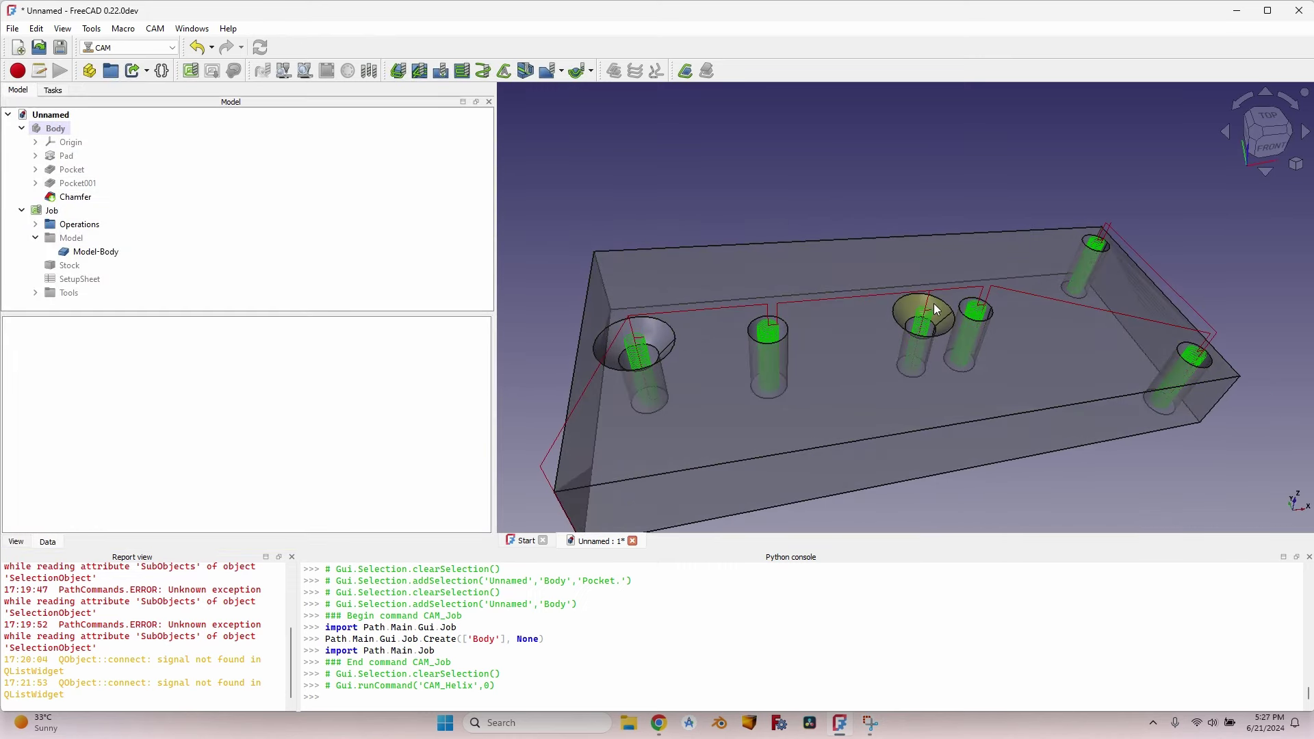
- Create a 3D Surface operation on the two countersink conical faces
left_click(609, 340)
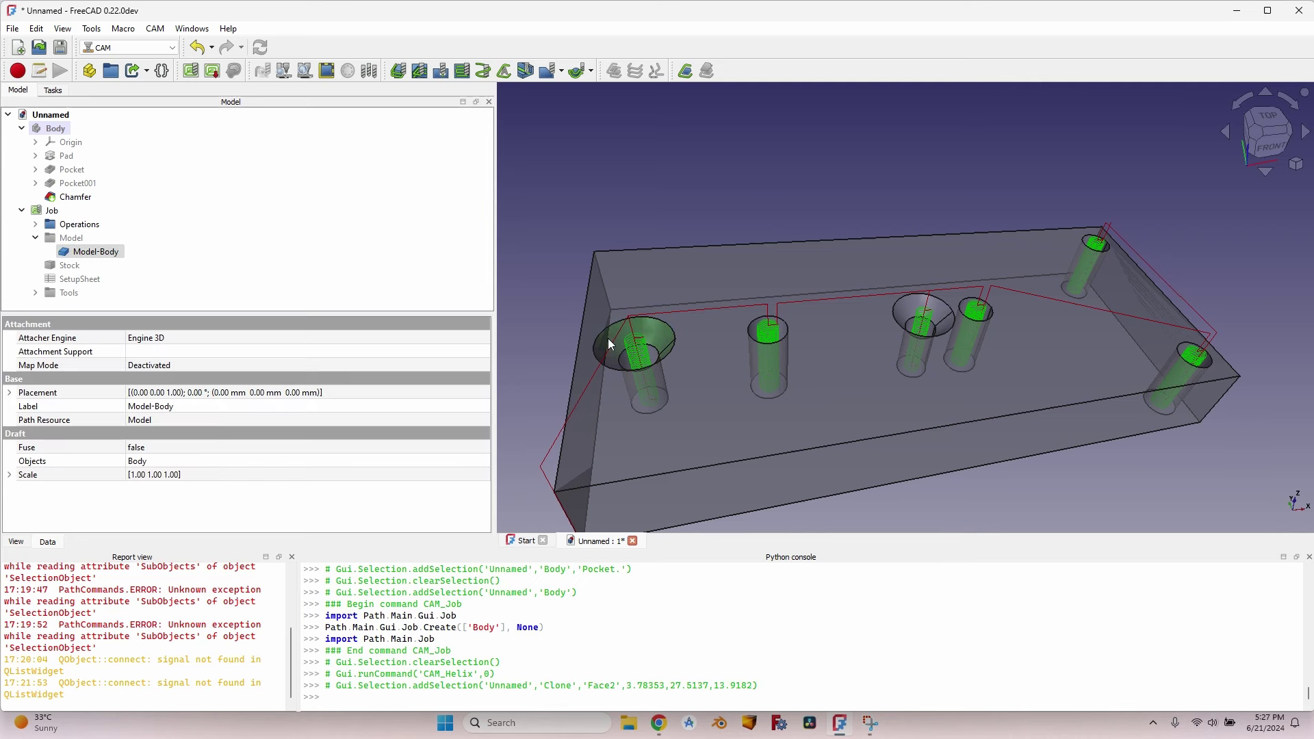
left_click(910, 316, "ctrl")
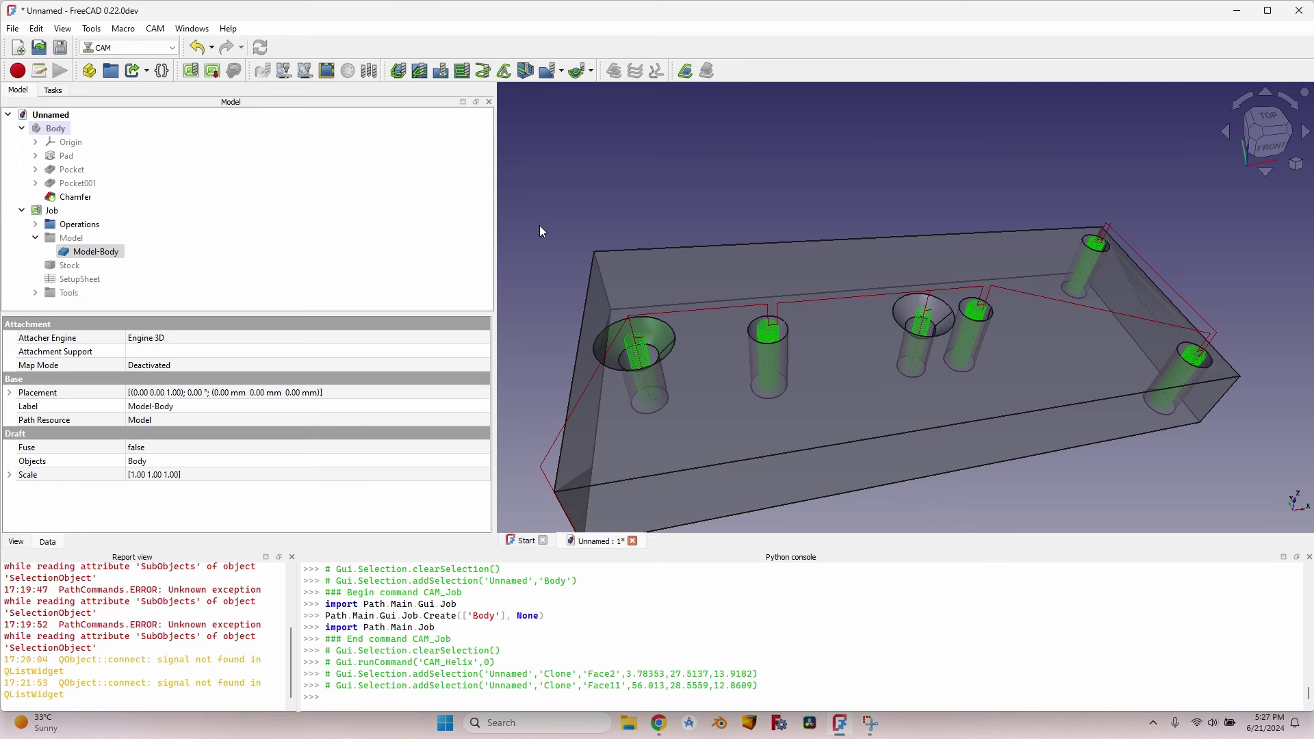
left_click(591, 72)
left_click(609, 106)
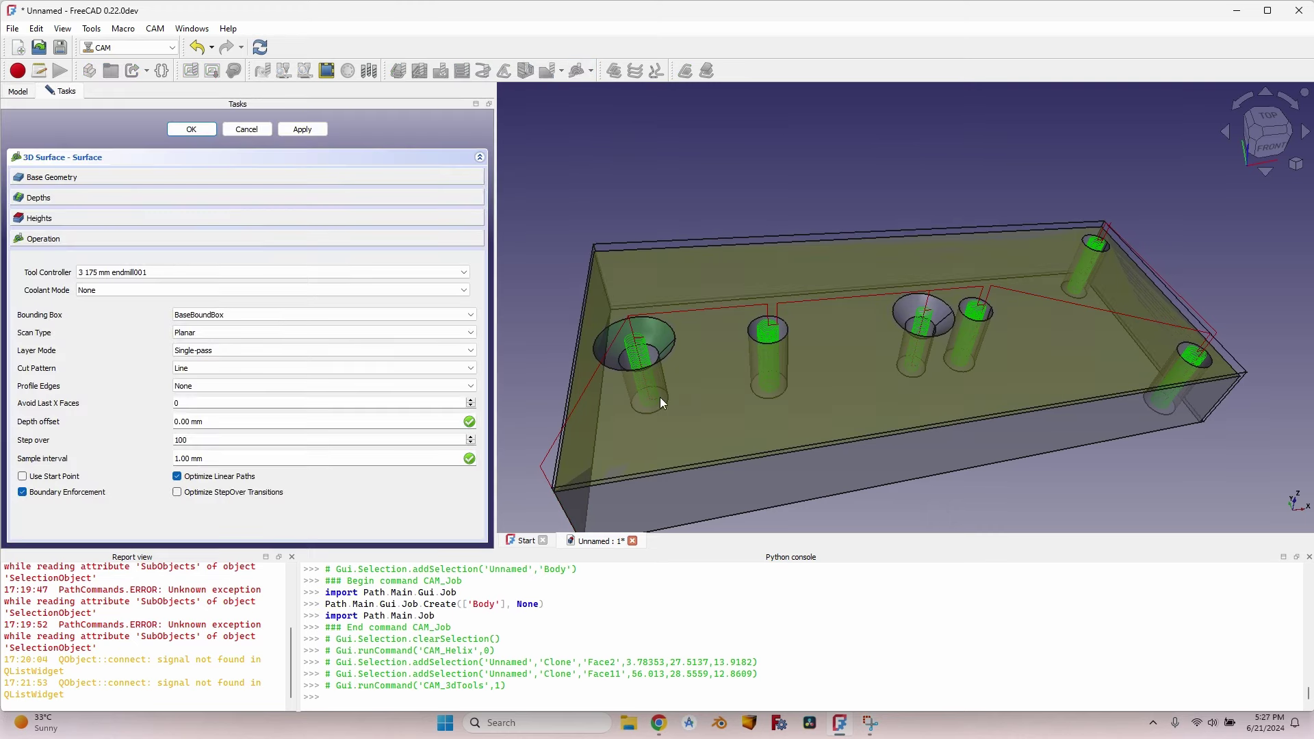
middle_click_drag(534, 267, 748, 297)
scroll(611, 321, "up", 5)
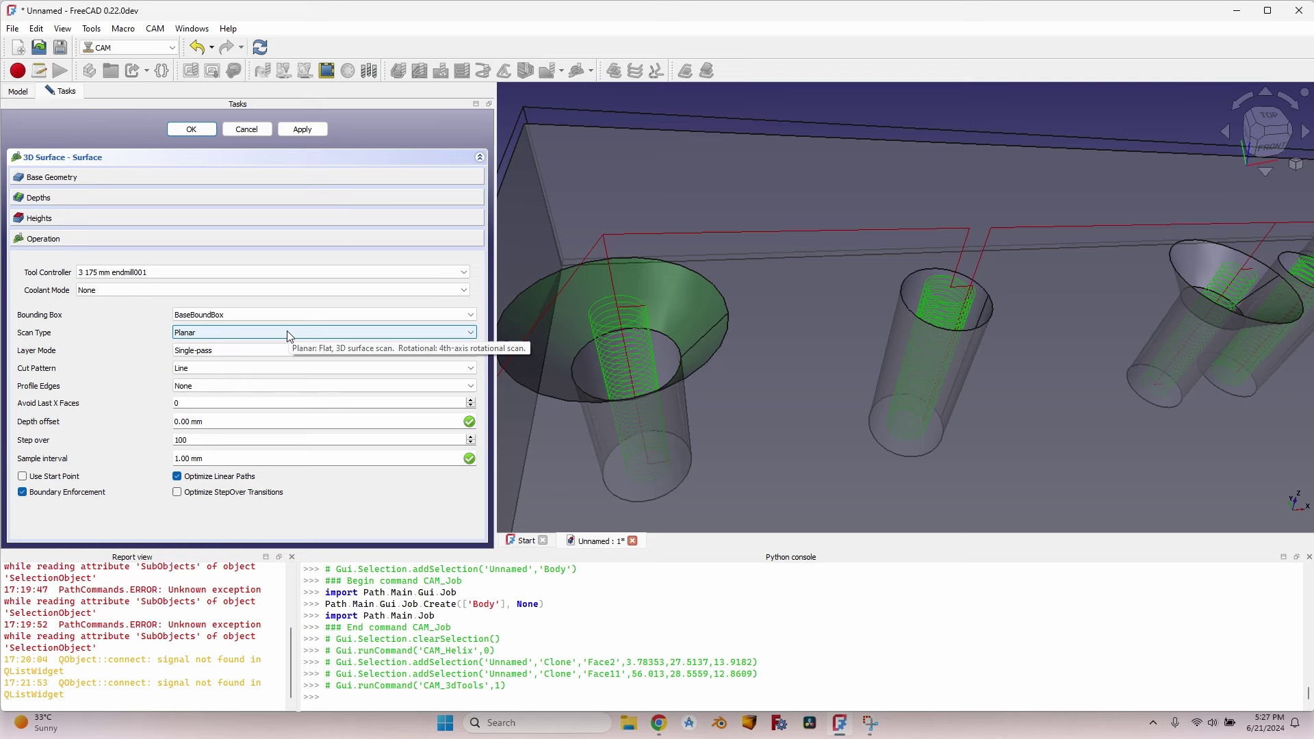
left_click(314, 132)
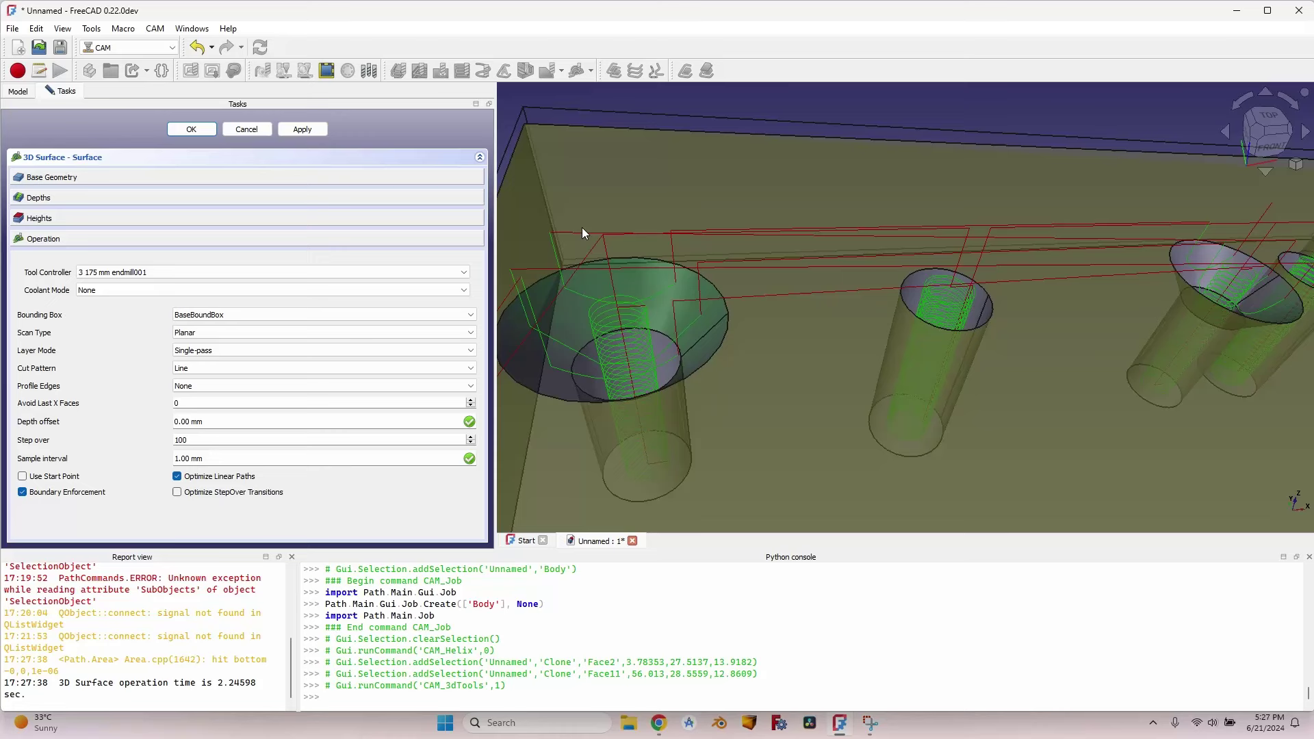
- Switch the surface Cut Pattern to Offset with step over 5 and recompute the toolpath
scroll(582, 227, "down", 5)
left_click(203, 369)
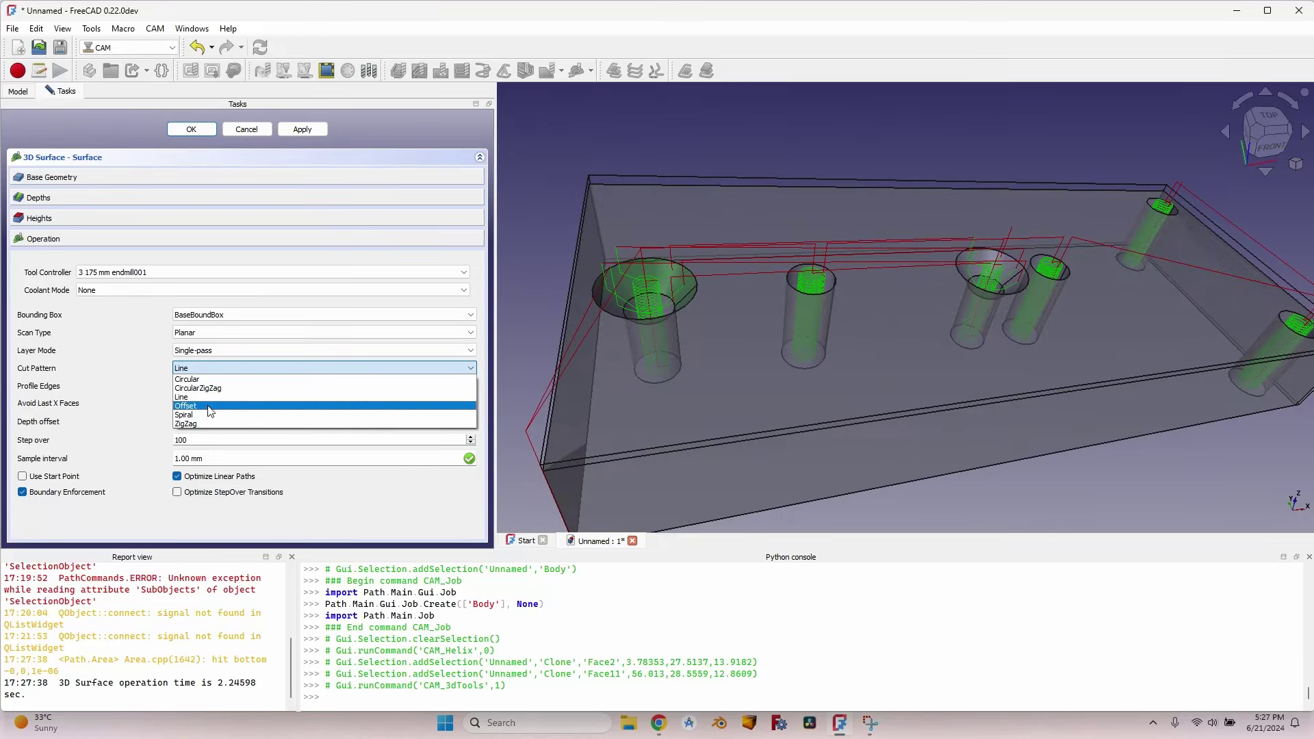
left_click(212, 406)
left_click(302, 130)
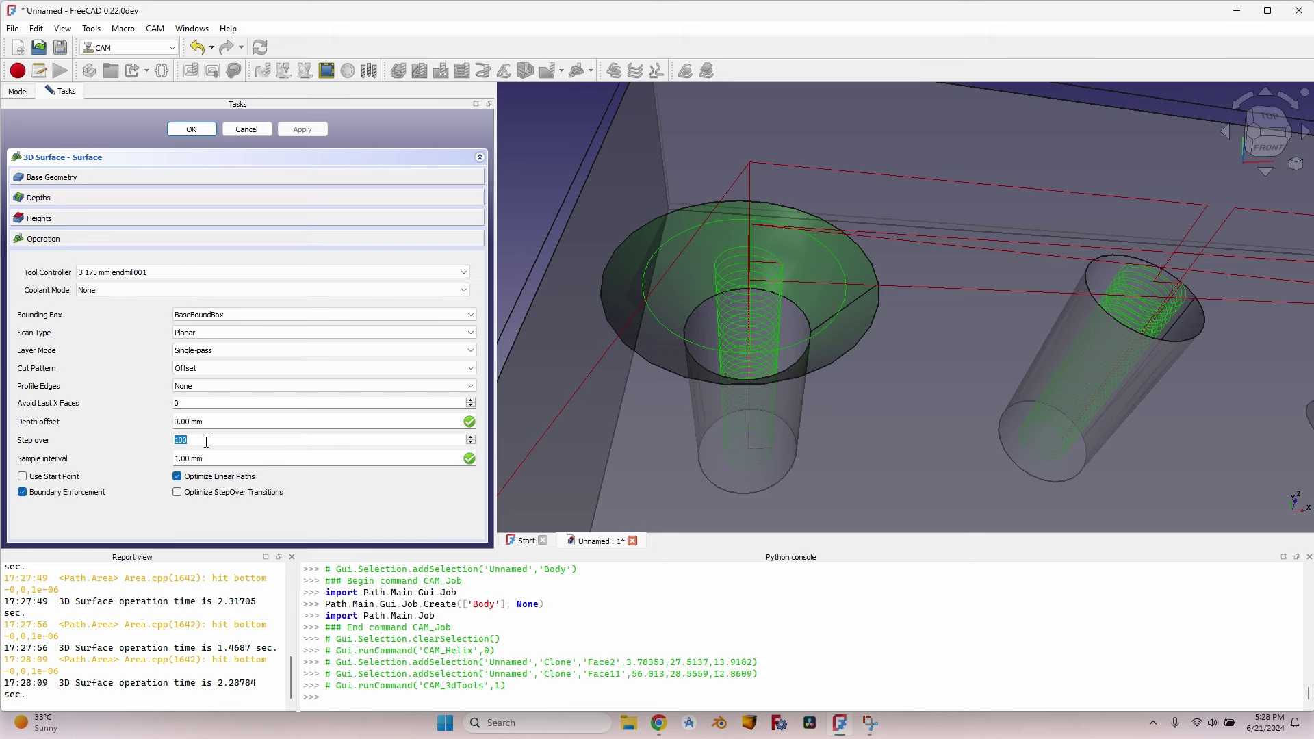
left_click(302, 129)
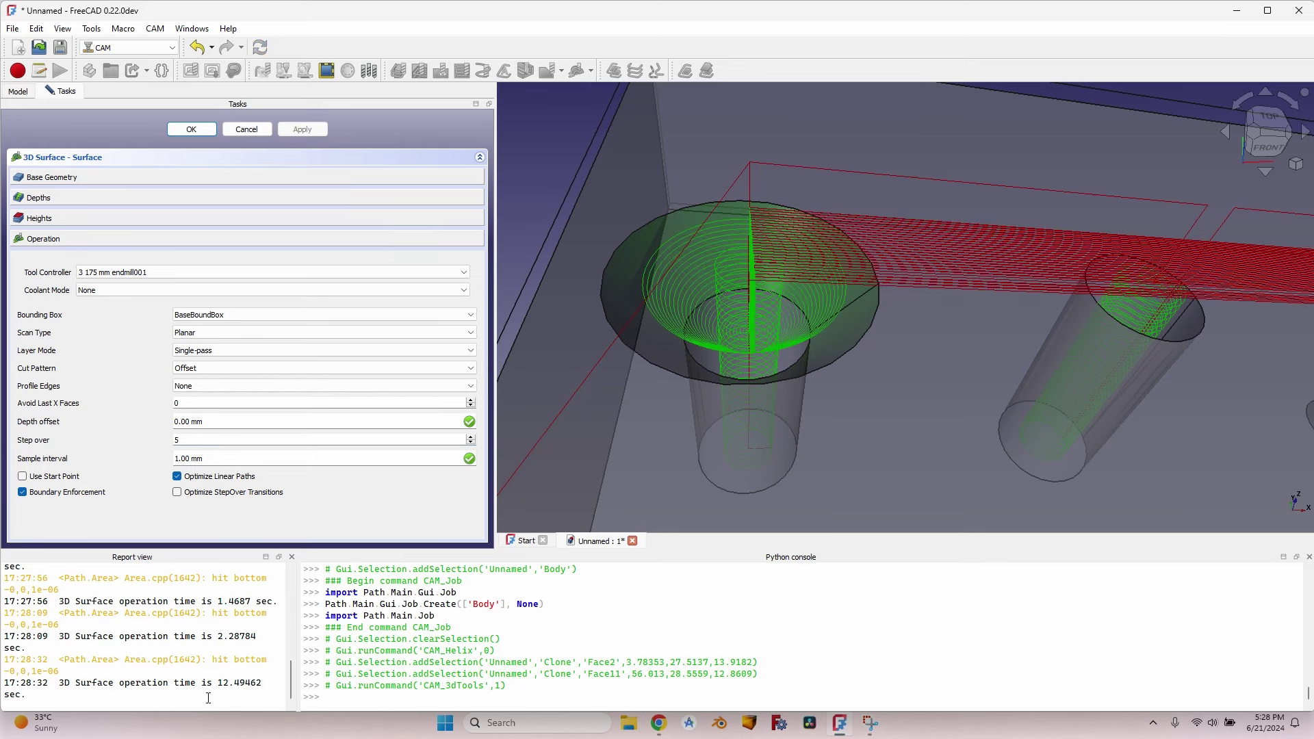
- Orbit and zoom around the plate to inspect the surface toolpaths at the holes
scroll(246, 683, "down", 1)
scroll(905, 349, "down", 4)
scroll(1012, 336, "up", 6)
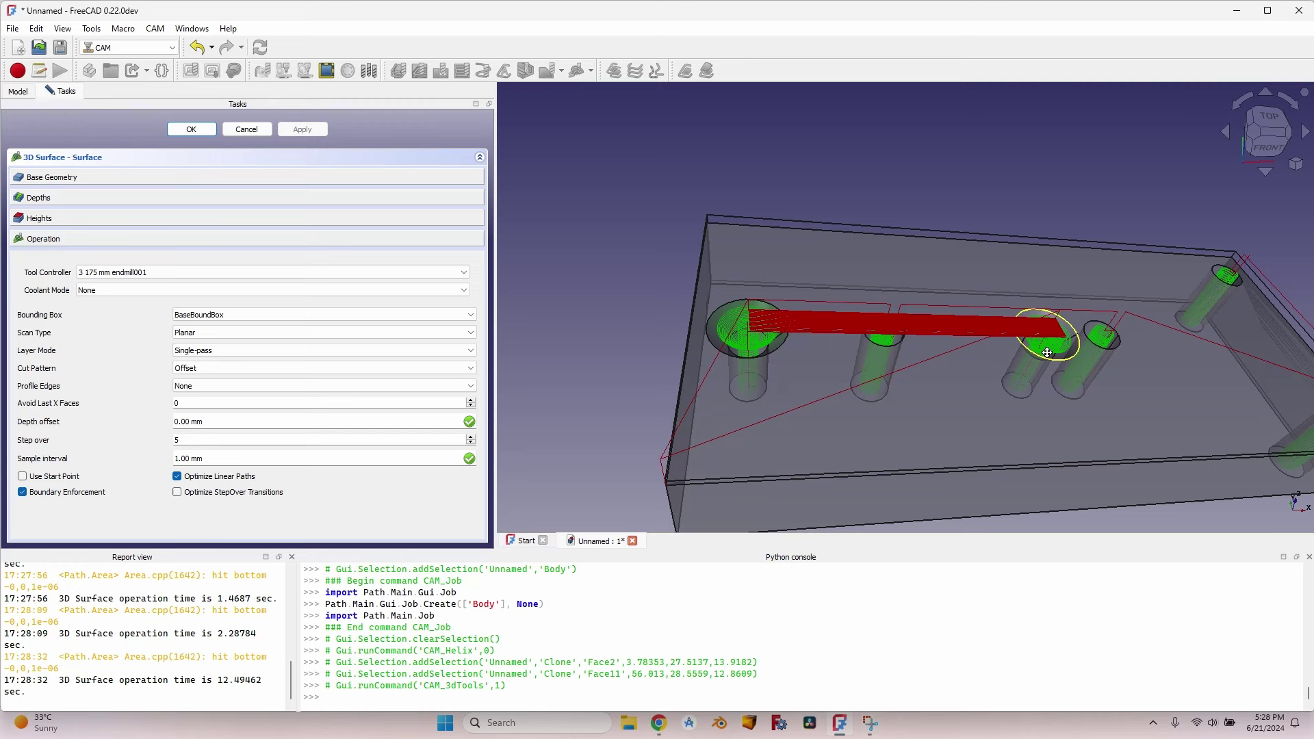
scroll(1037, 355, "down", 4)
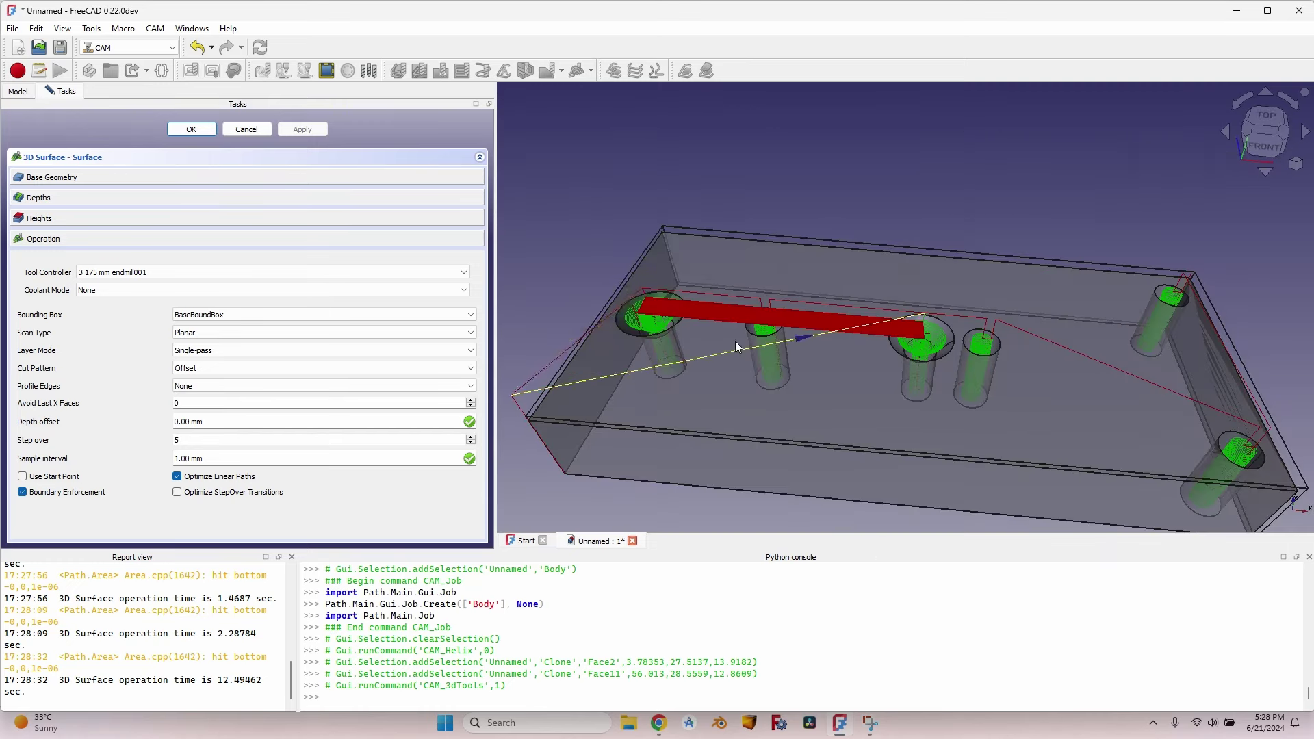
scroll(675, 345, "up", 5)
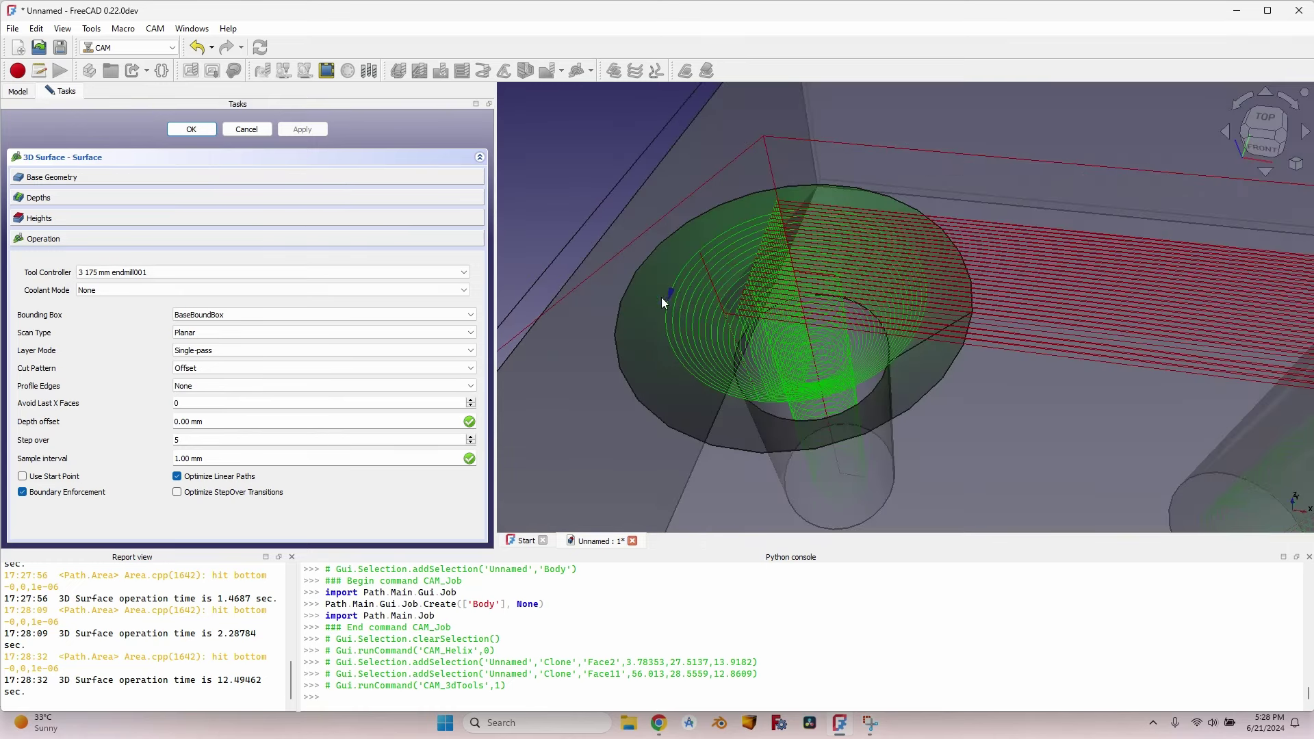
scroll(707, 351, "down", 5)
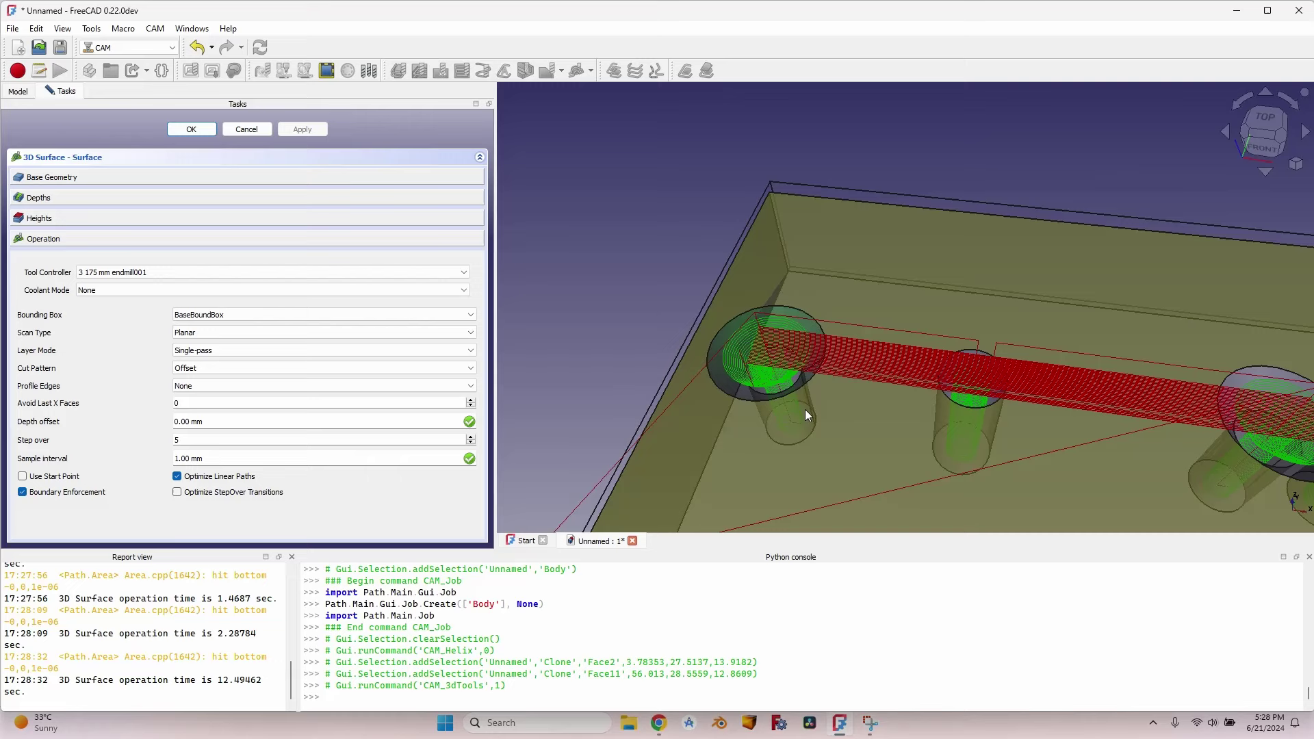
middle_click_drag(999, 410, 1009, 299)
scroll(951, 311, "up", 5)
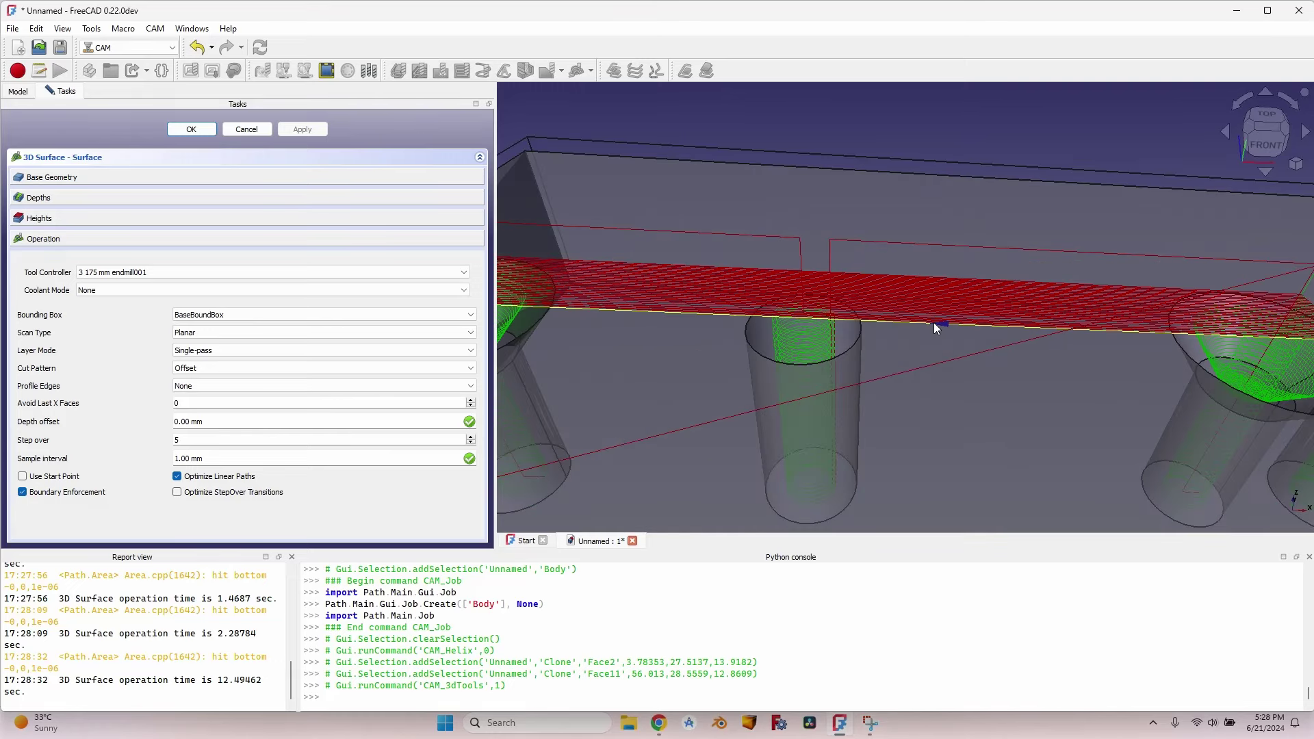
scroll(909, 348, "down", 3)
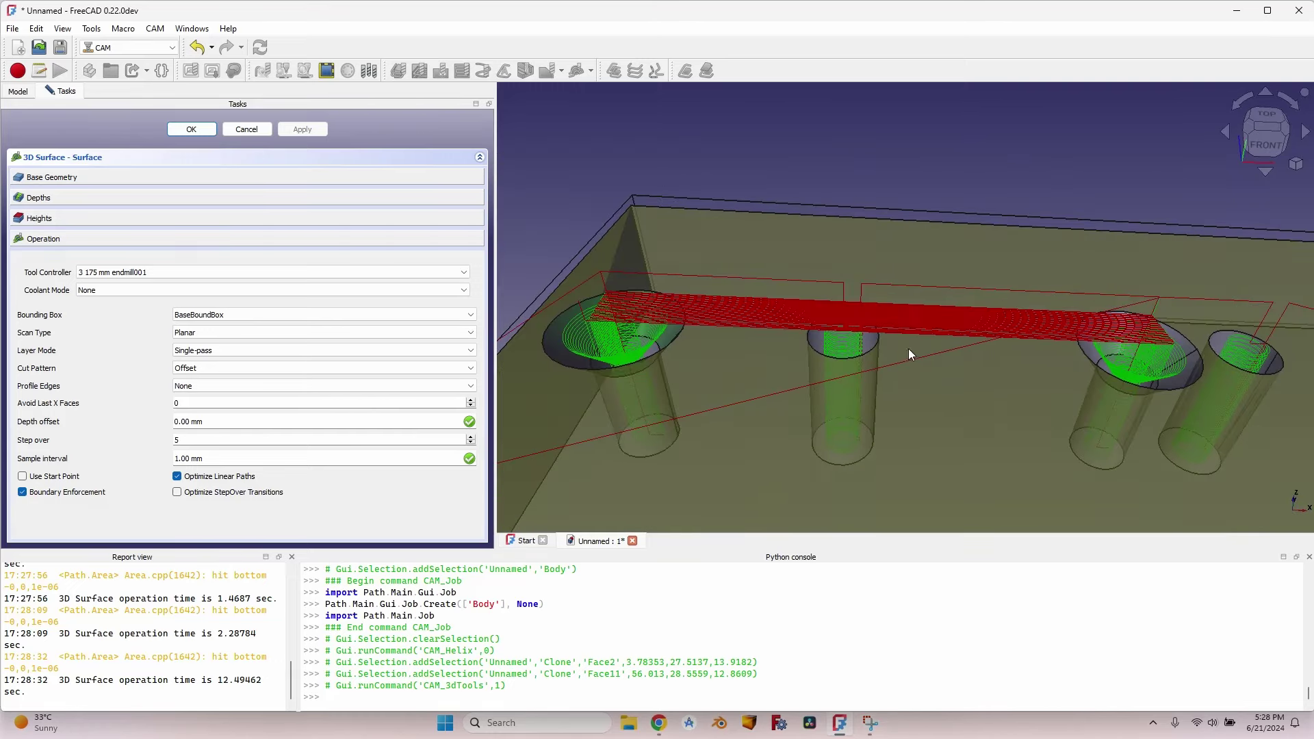
middle_click_drag(908, 348, 1083, 316)
scroll(1085, 328, "up", 2)
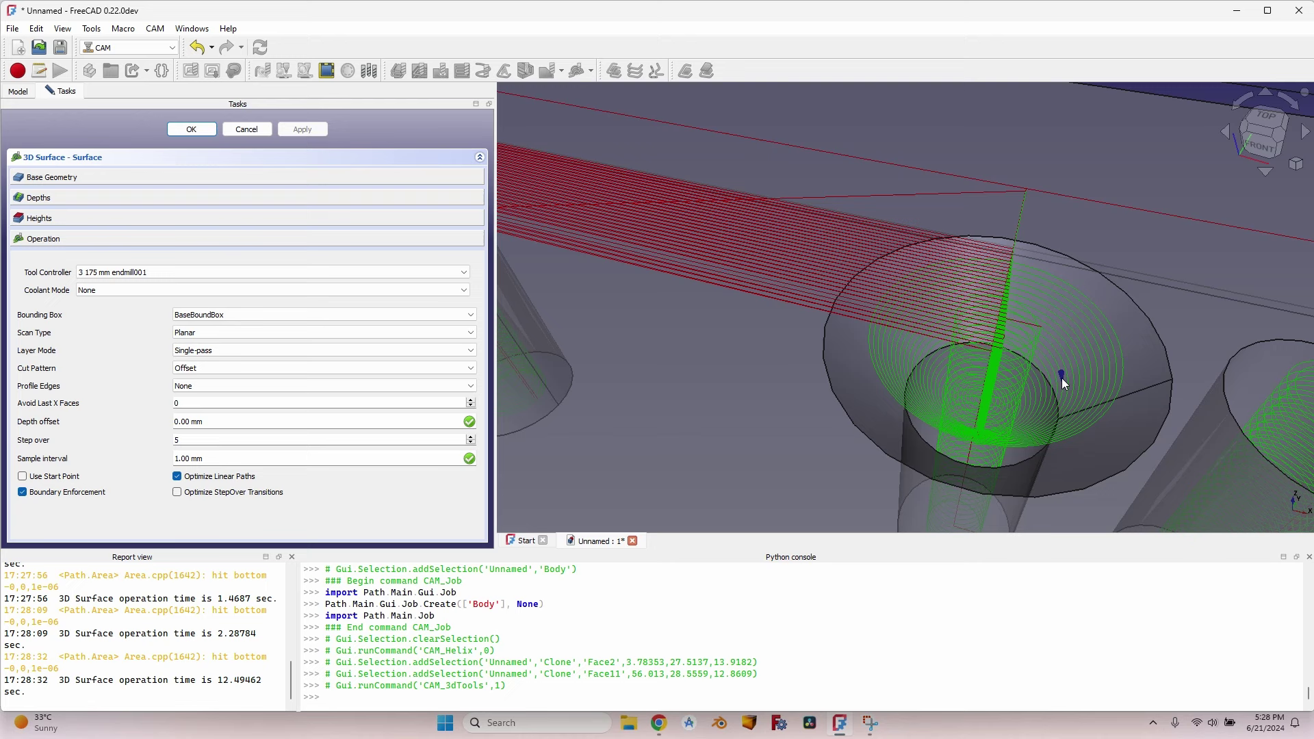
scroll(1061, 378, "up", 2)
scroll(728, 272, "down", 6)
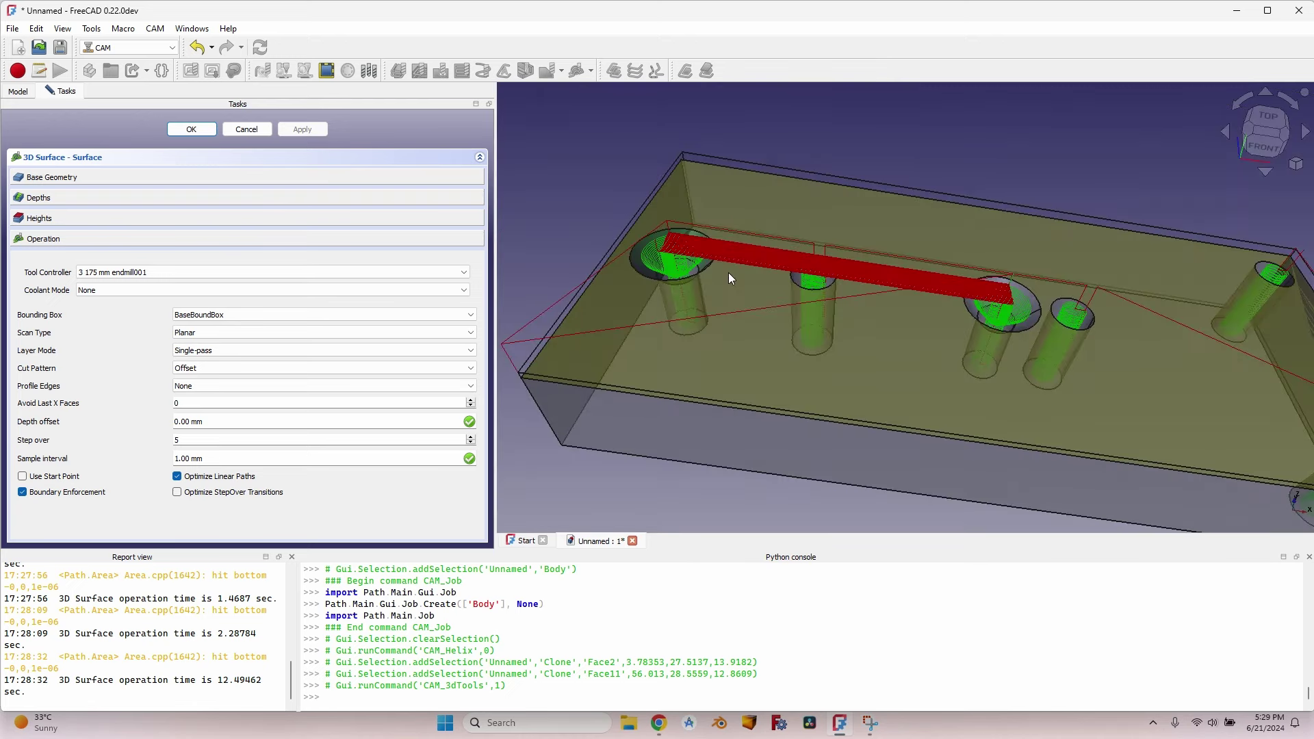
scroll(714, 271, "up", 4)
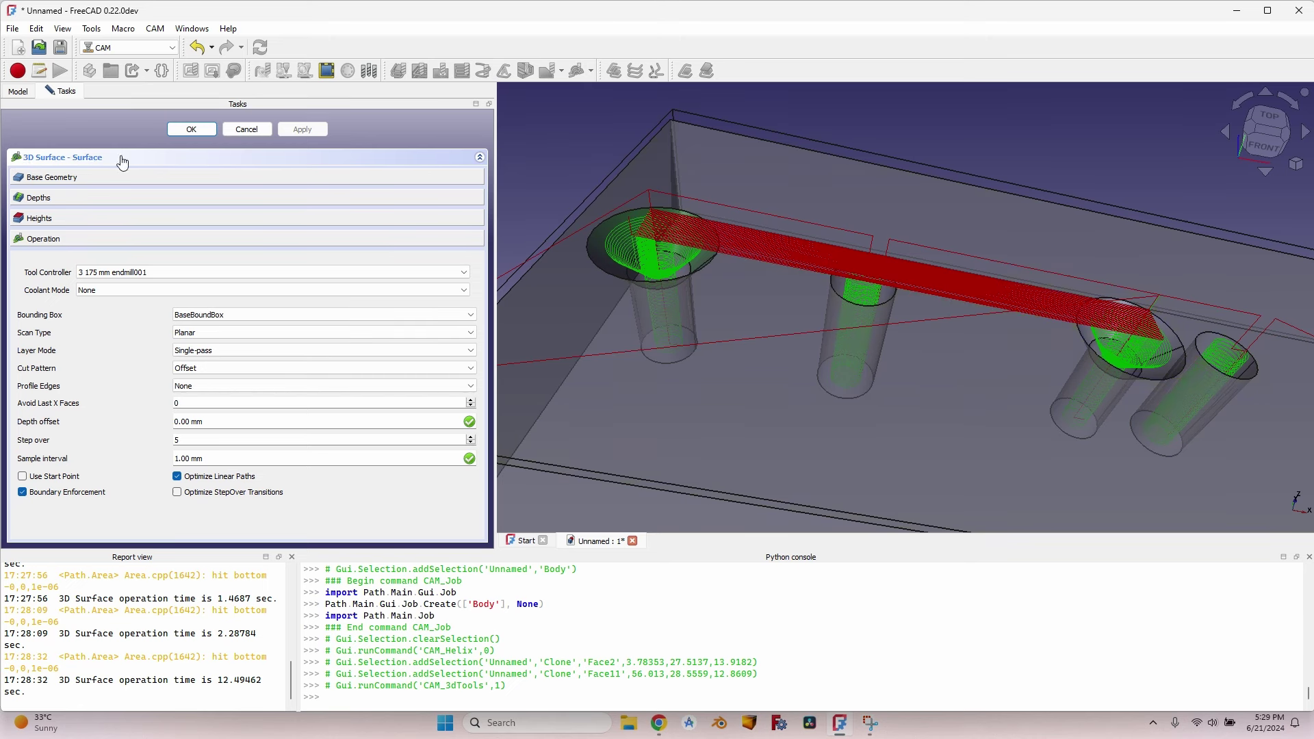
- Remove Model-Body.Face11 from base geometry, enable Optimize StepOver Transitions, and accept
left_click(88, 178)
left_click(117, 235)
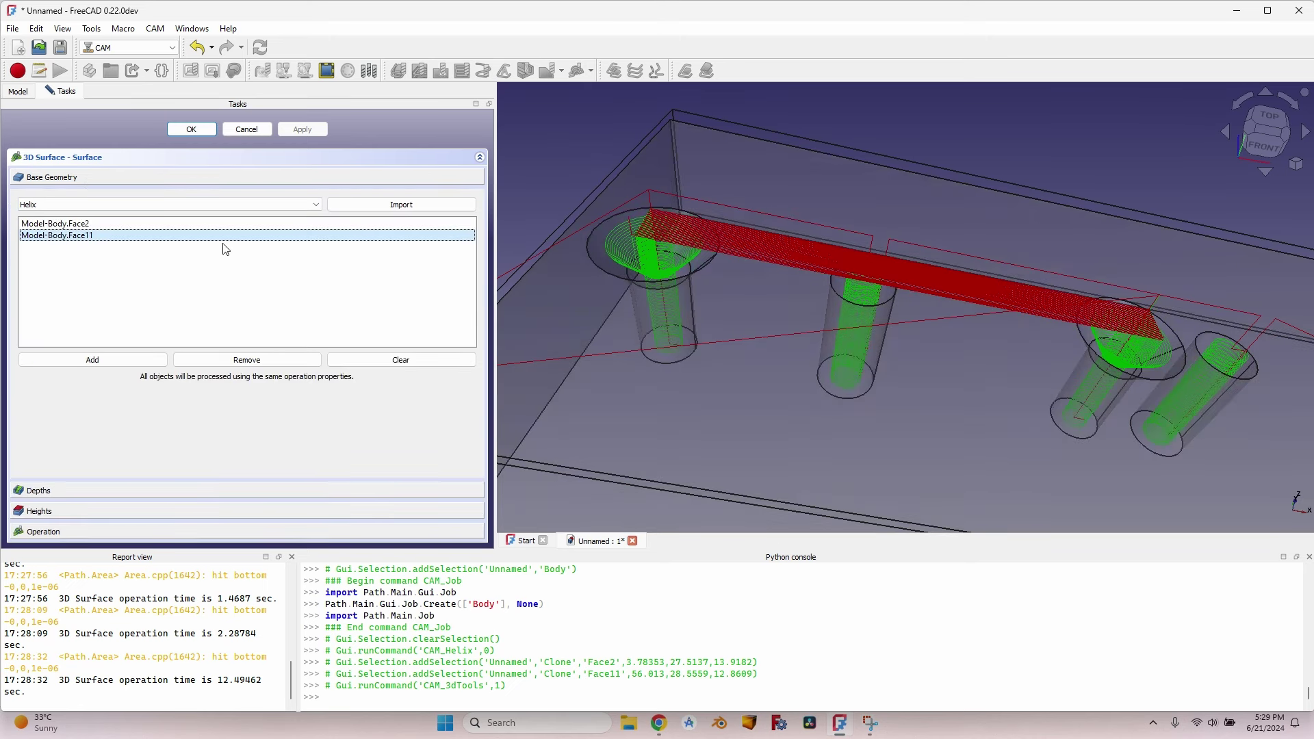
left_click(316, 360)
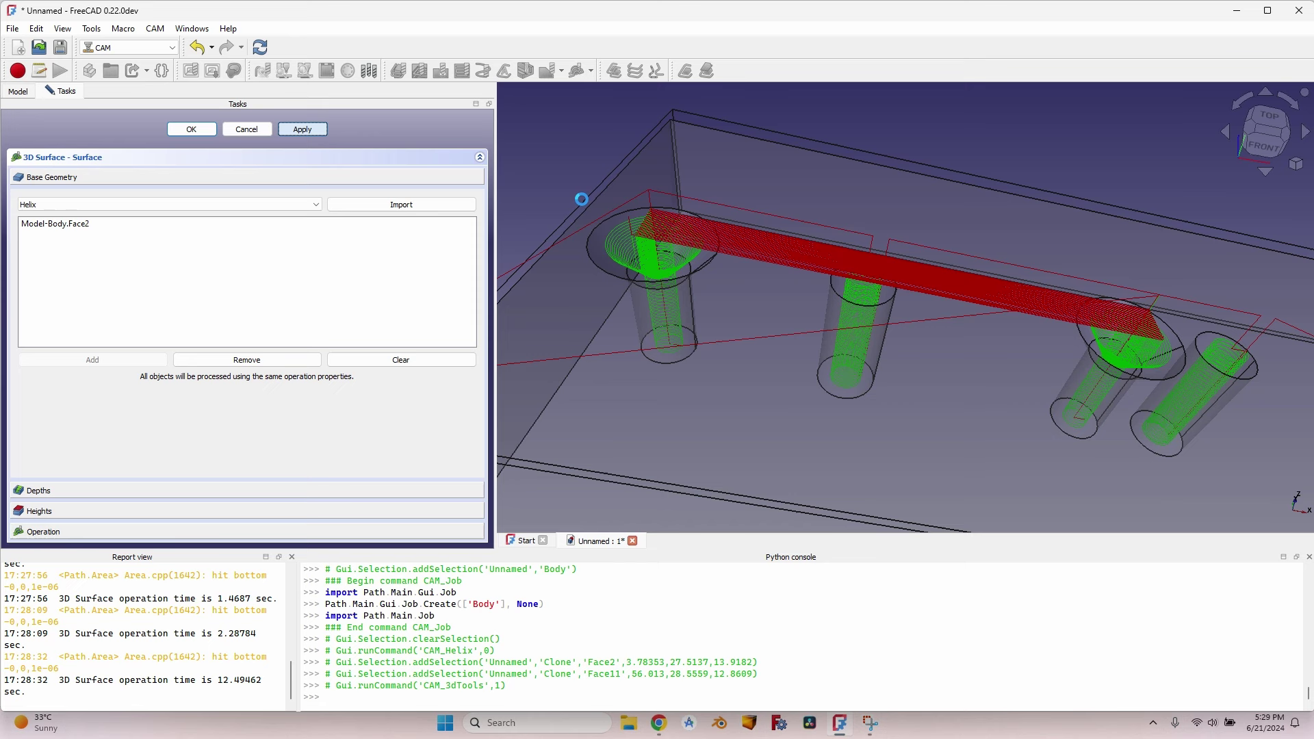
scroll(683, 357, "up", 5)
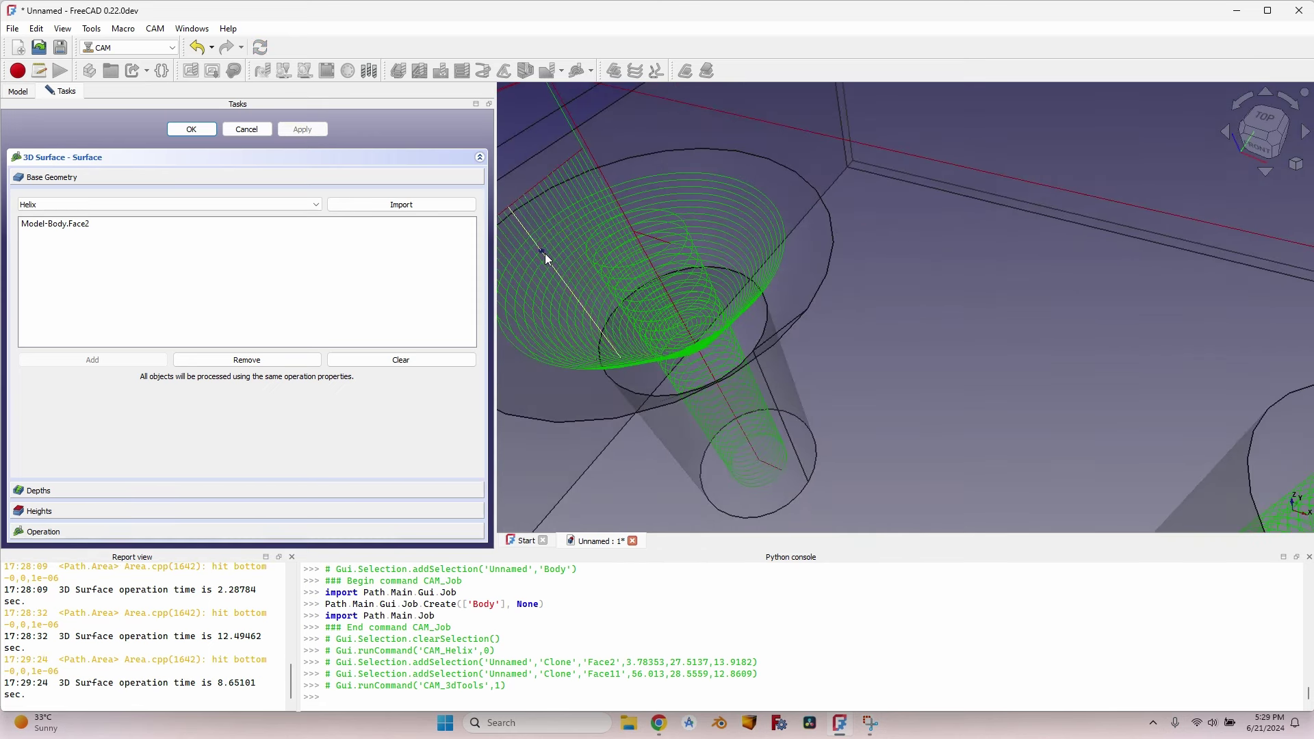
left_click(67, 531)
left_click(219, 492)
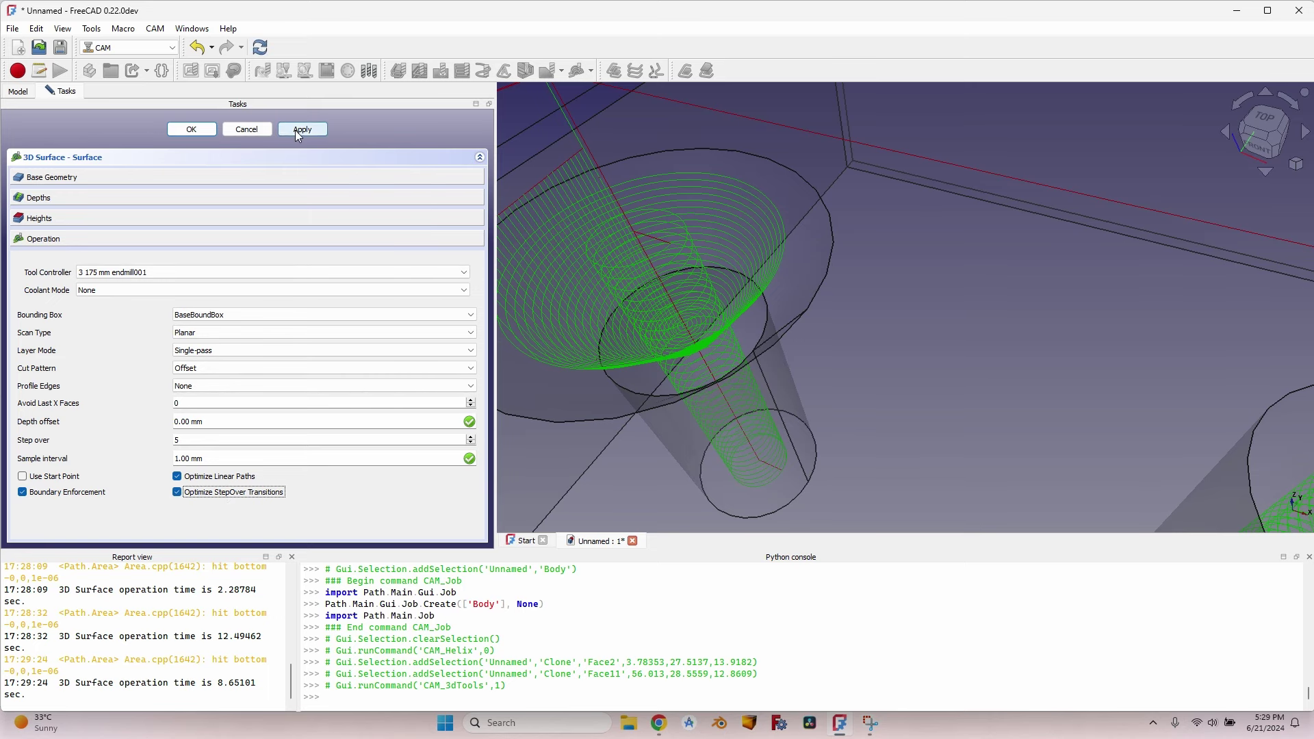
left_click(211, 131)
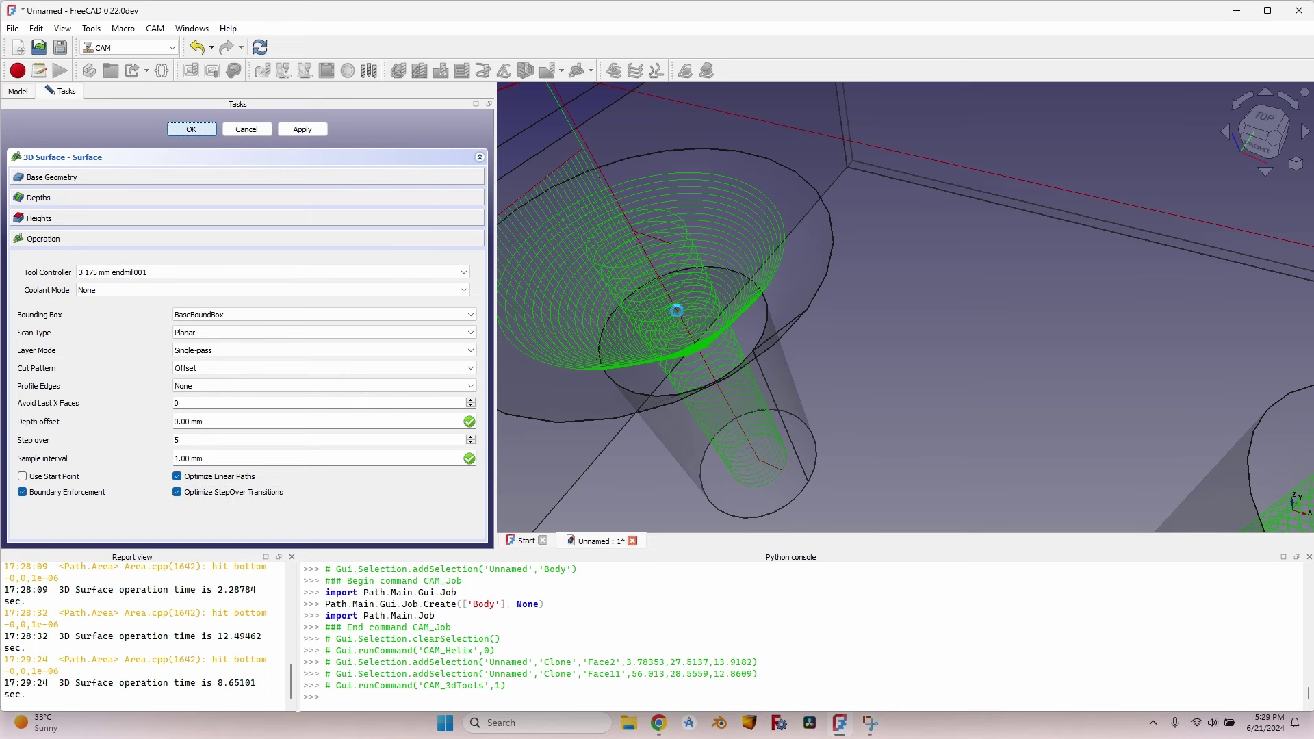
- Duplicate the Surface chamfer operation into Surface001
scroll(706, 250, "down", 5)
scroll(705, 288, "up", 3)
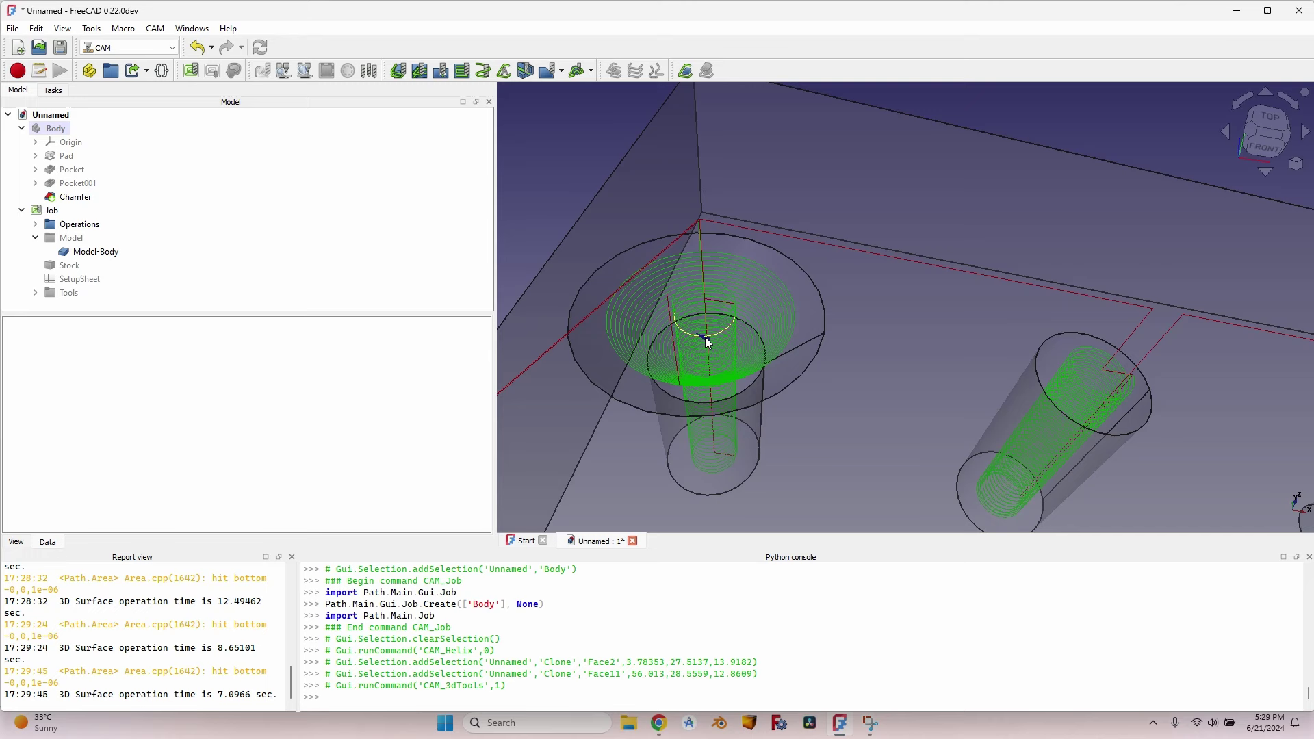
scroll(660, 220, "down", 5)
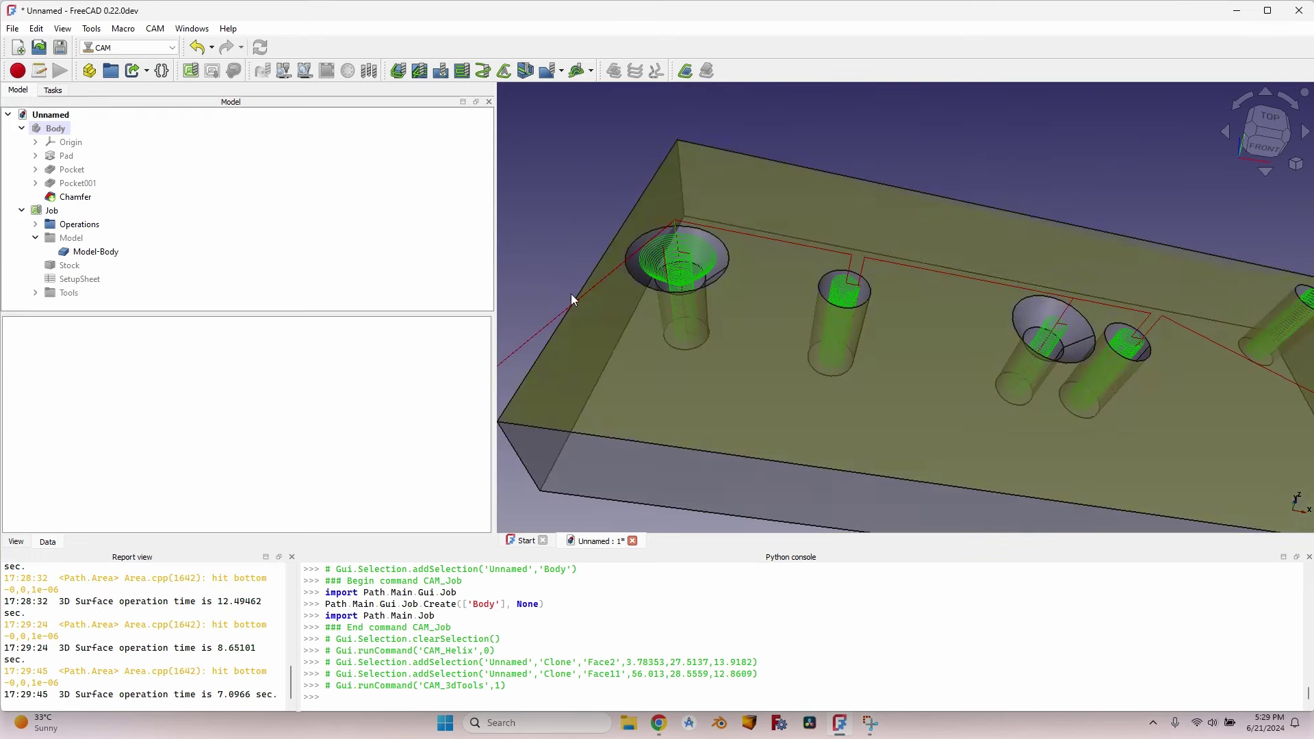
left_click(36, 223)
left_click(91, 253)
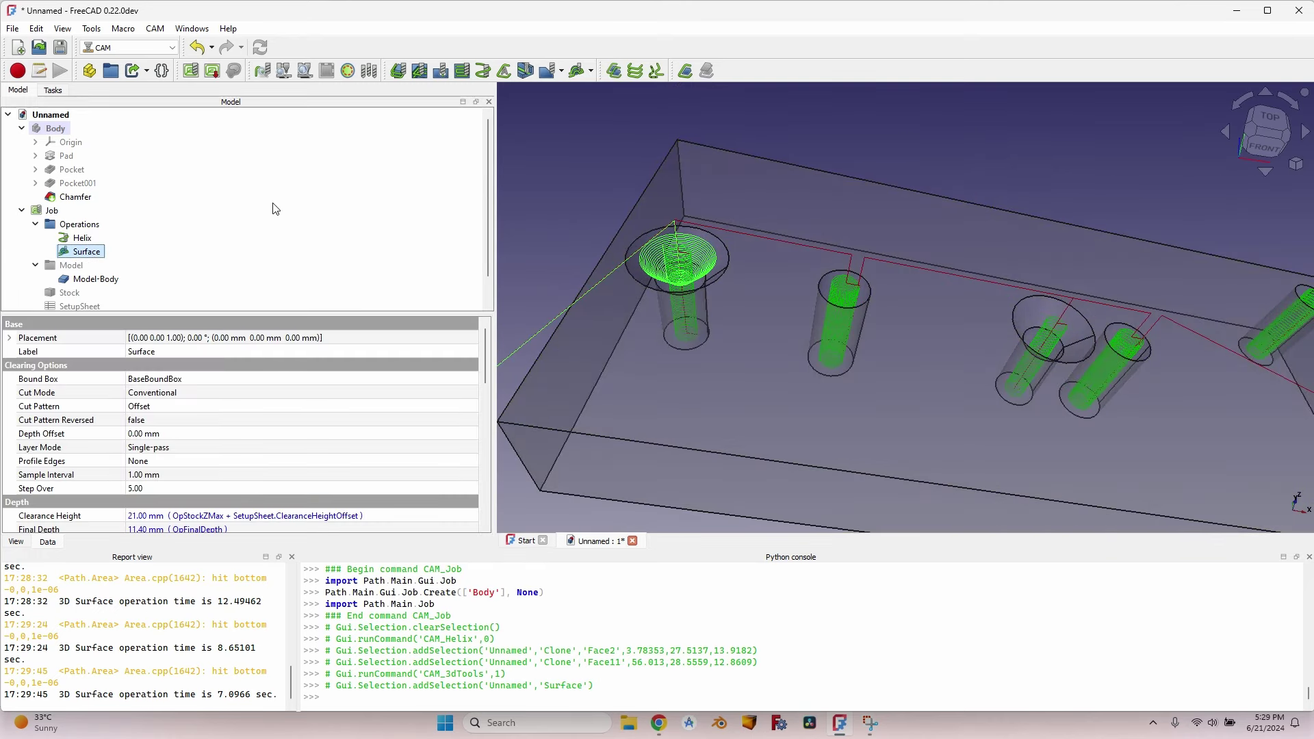
left_click(614, 71)
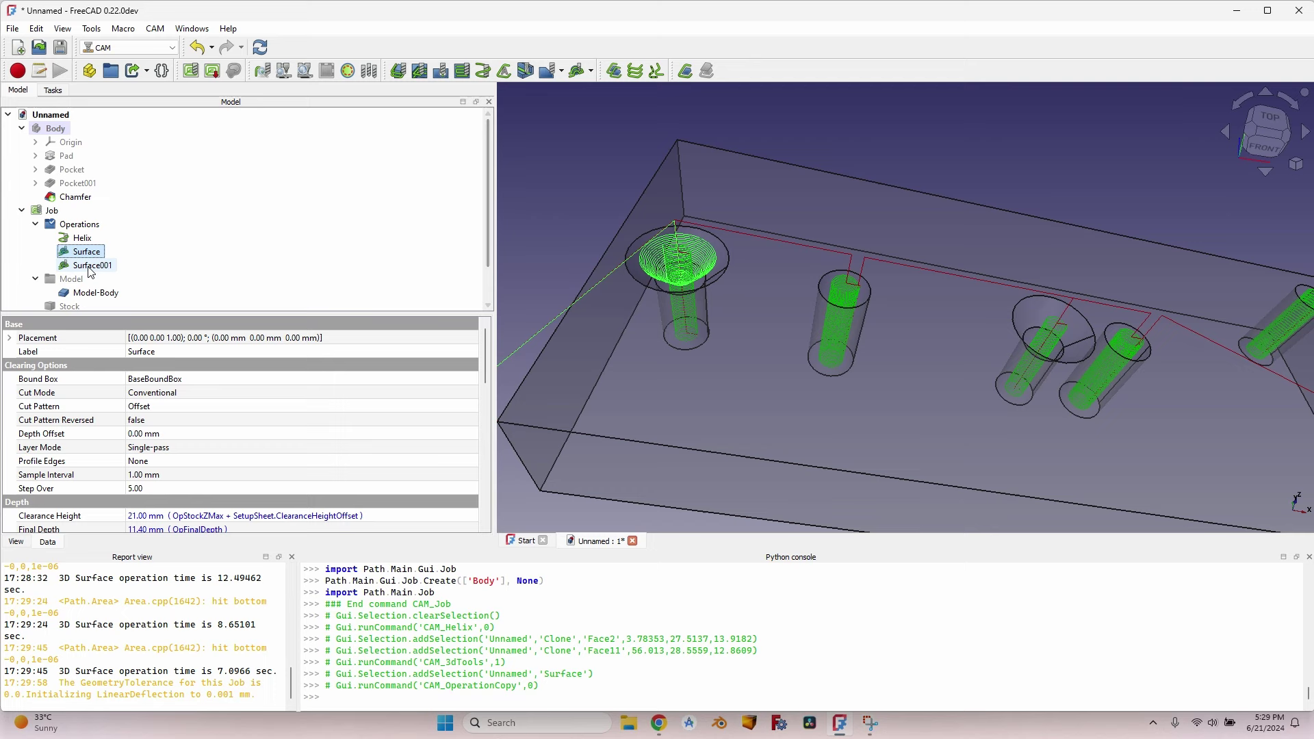
left_click(104, 266)
- Replace Surface001's base face with the second countersink face (Face11) and accept
double_click(106, 267)
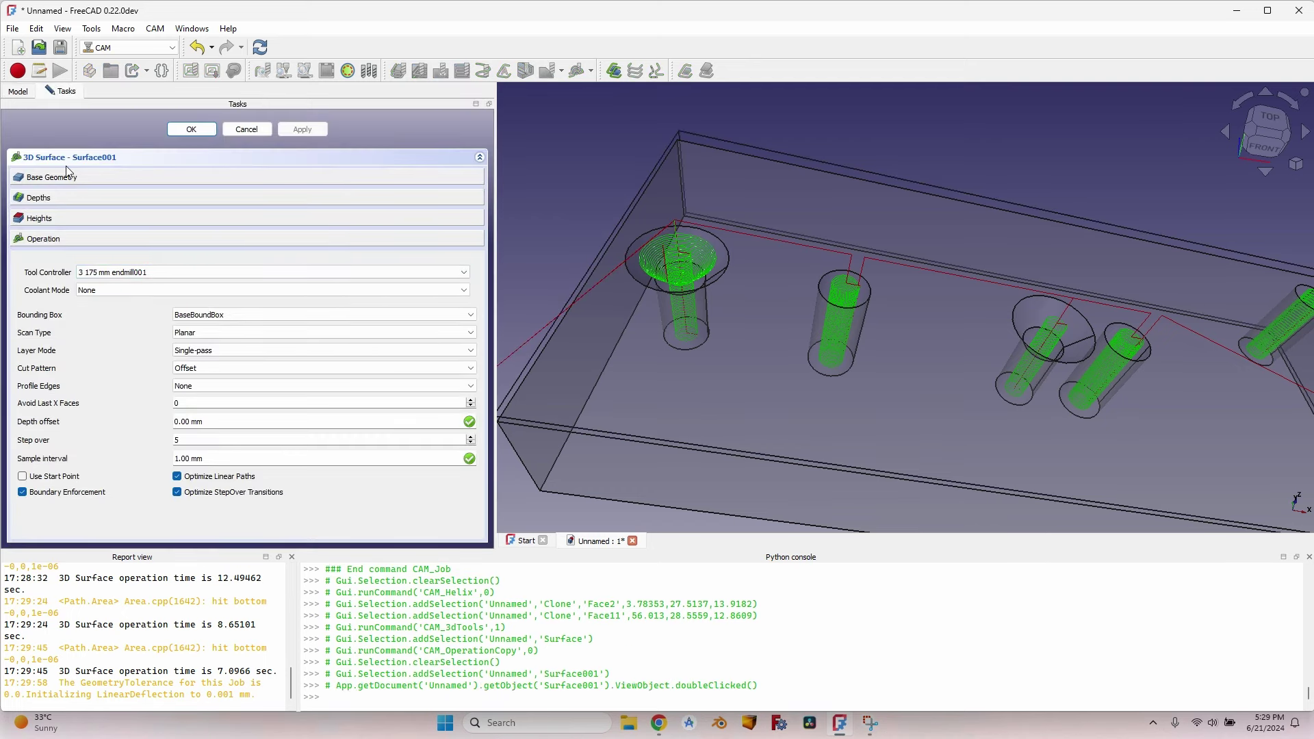
left_click(103, 176)
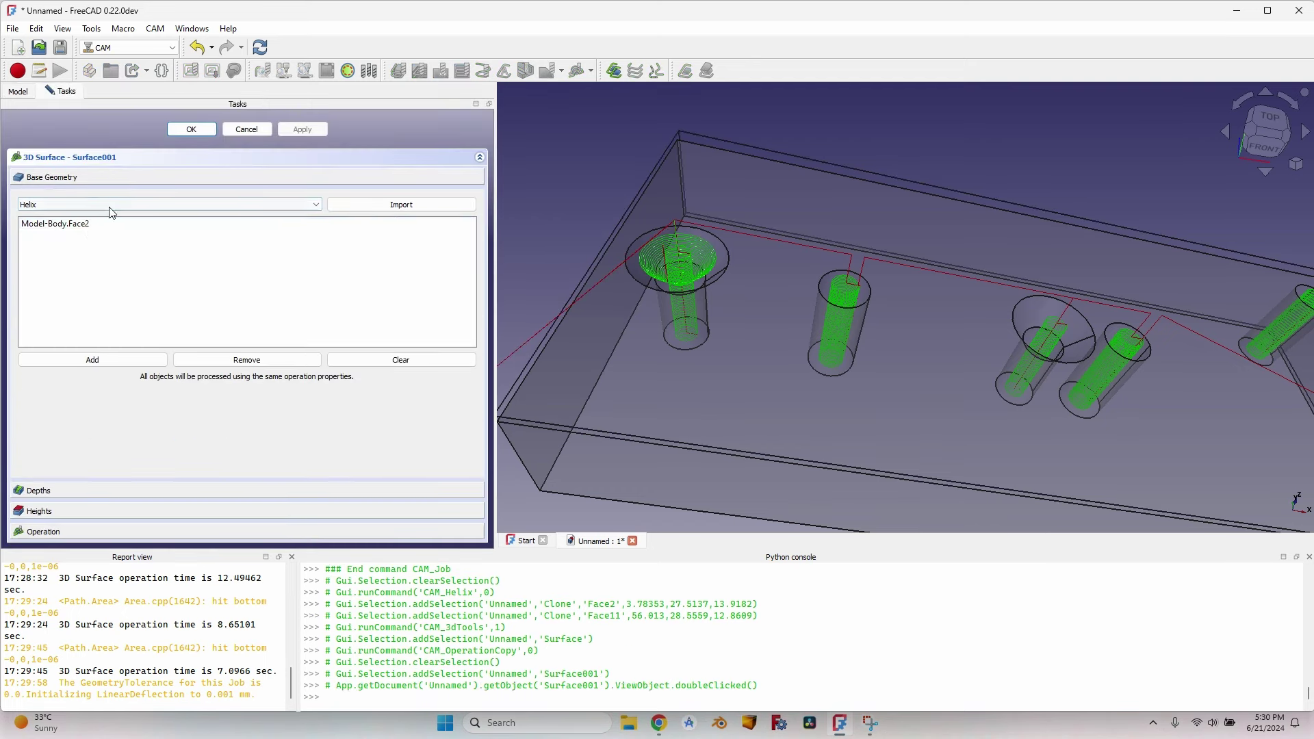
left_click(247, 360)
left_click(1035, 320)
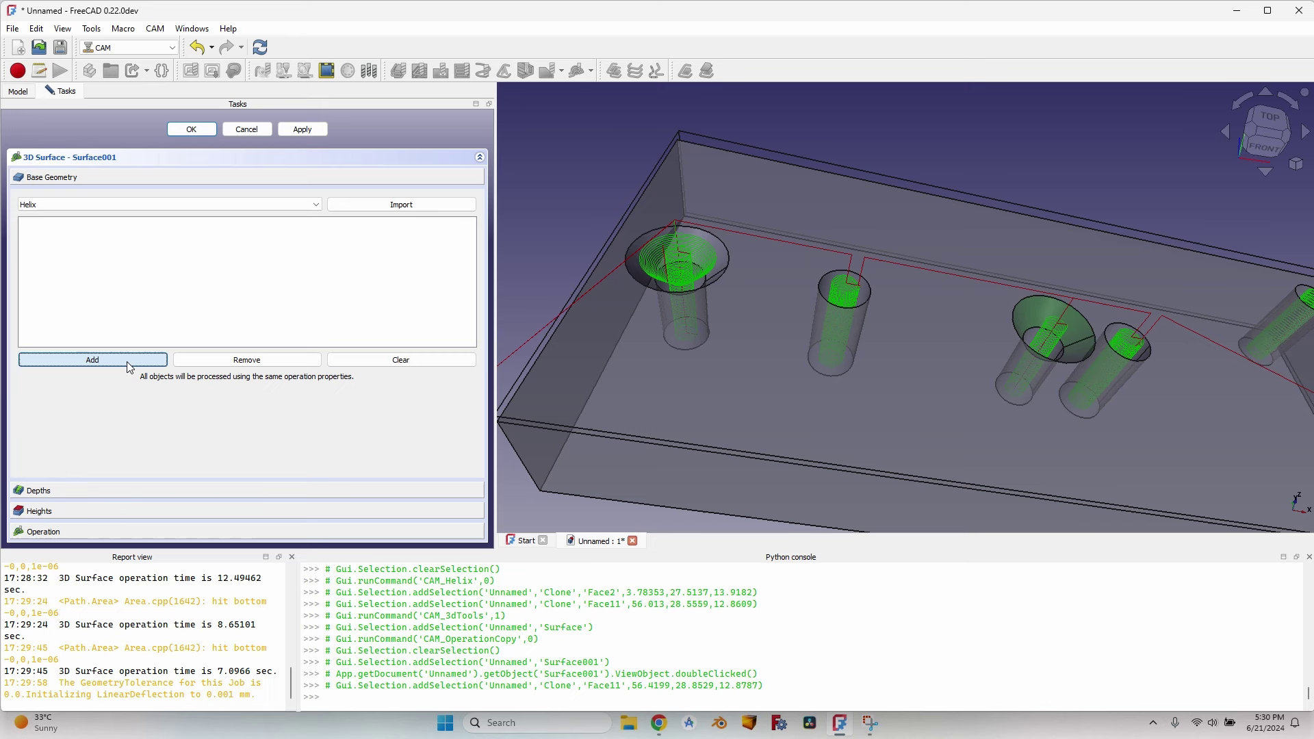
left_click(93, 359)
left_click(201, 133)
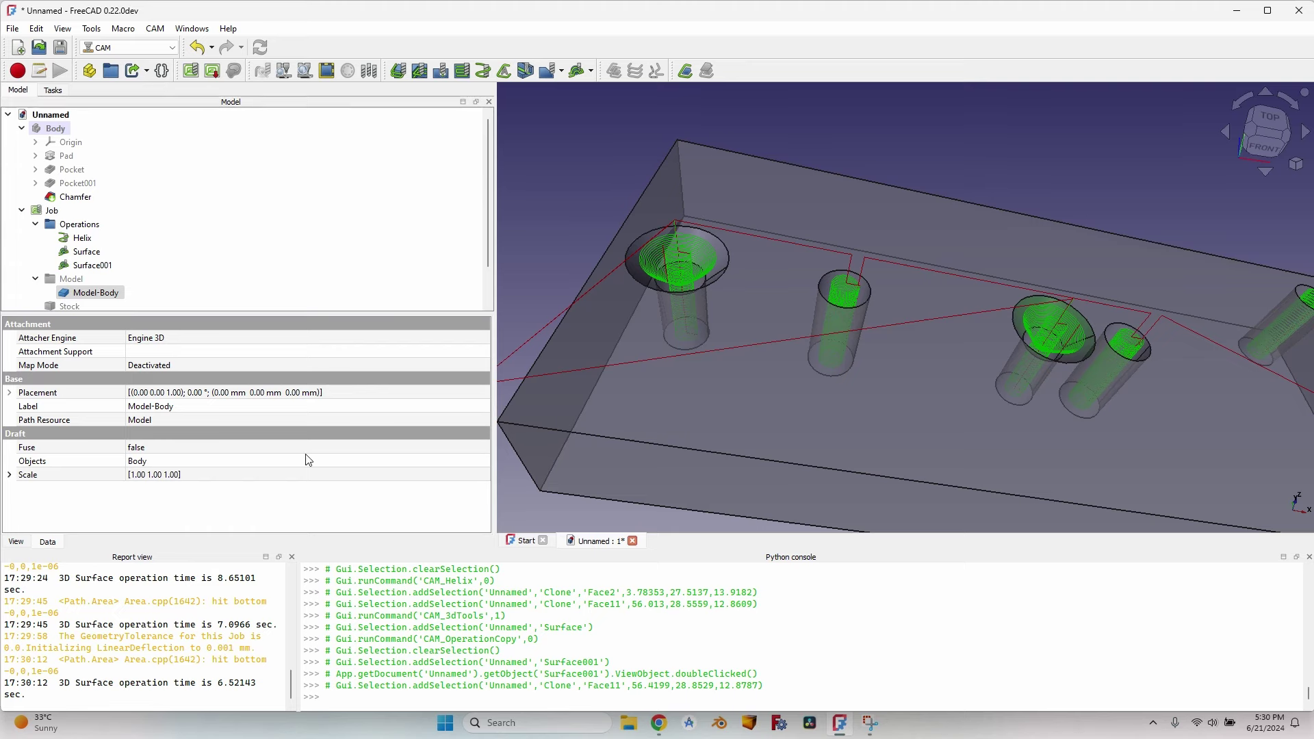
- Toggle the Helix toolpath visibility and orbit to view the whole stock
scroll(1102, 253, "up", 3)
left_click(1085, 308)
key("space")
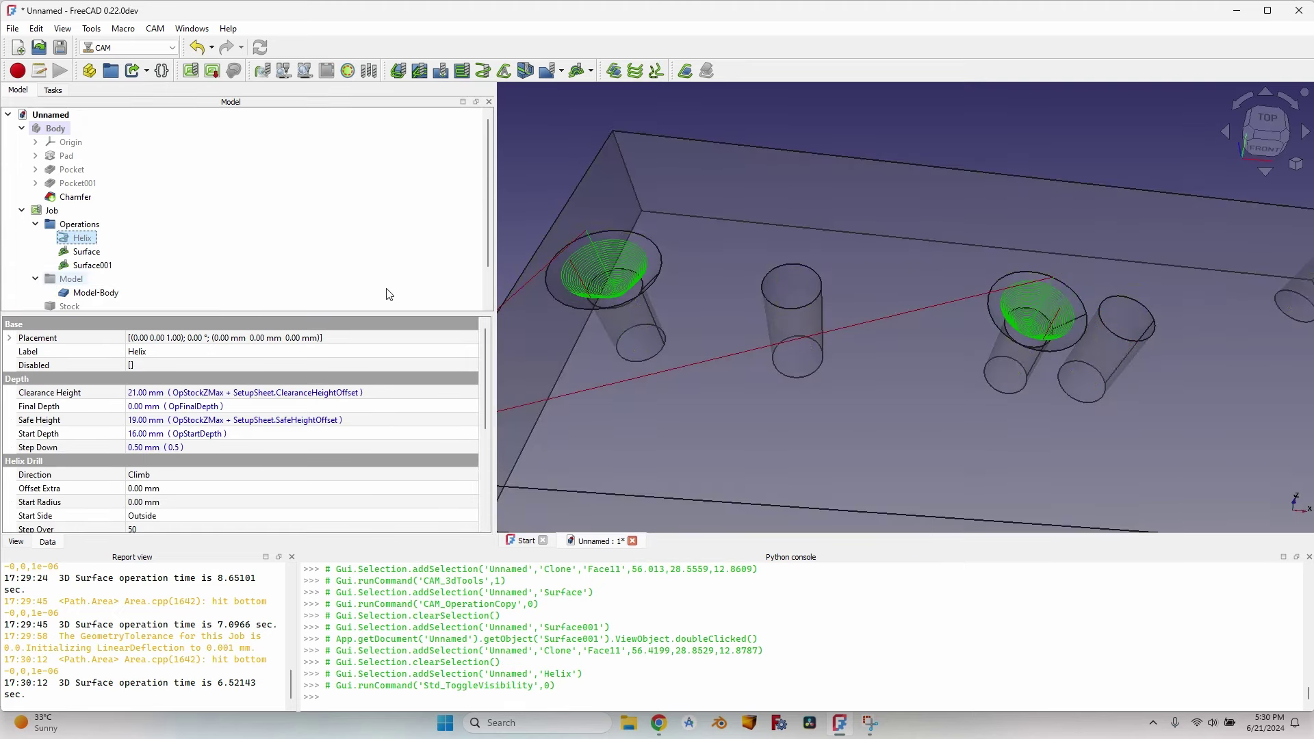
scroll(1088, 305, "up", 2)
scroll(1085, 299, "down", 5)
key("space")
middle_click_drag(880, 305, 646, 207)
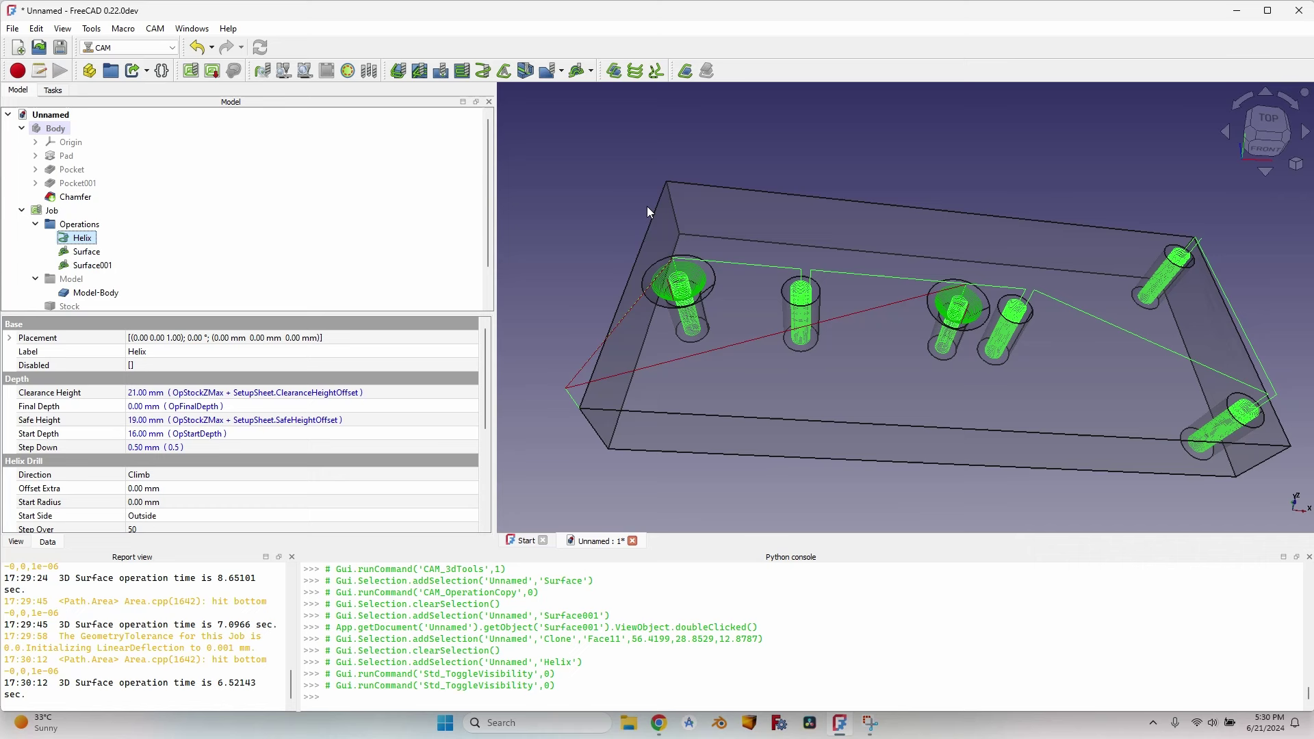
left_click(647, 206)
scroll(970, 373, "down", 4)
middle_click_drag(971, 373, 867, 328)
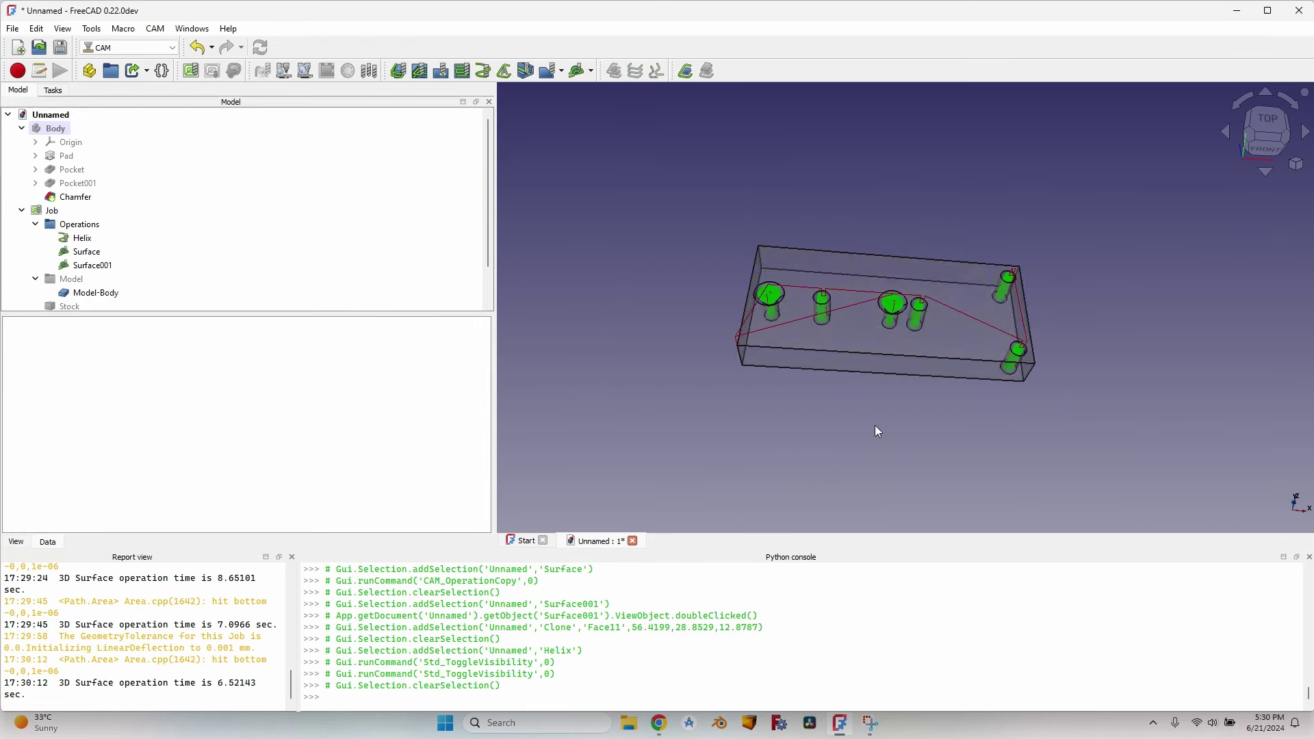
- Add a Profile operation to the Job with a 0.5 mm step down
left_click(57, 212)
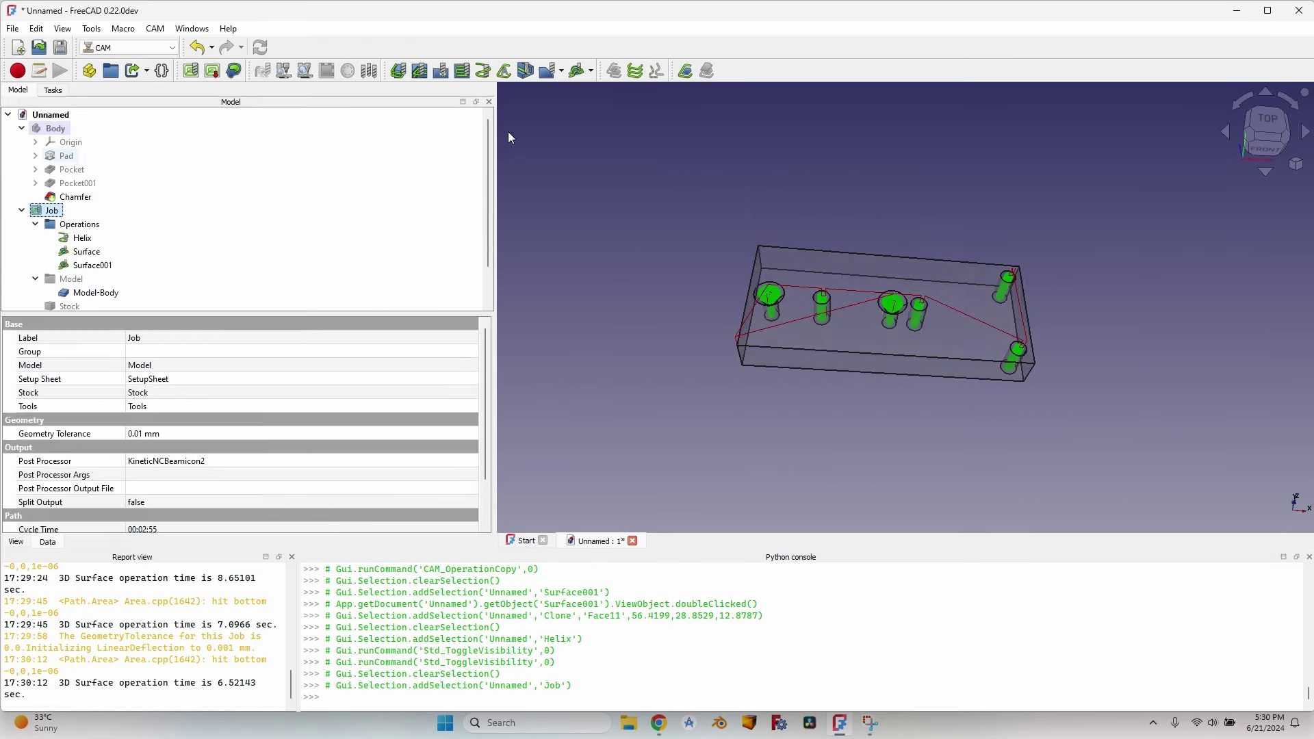
left_click(407, 68)
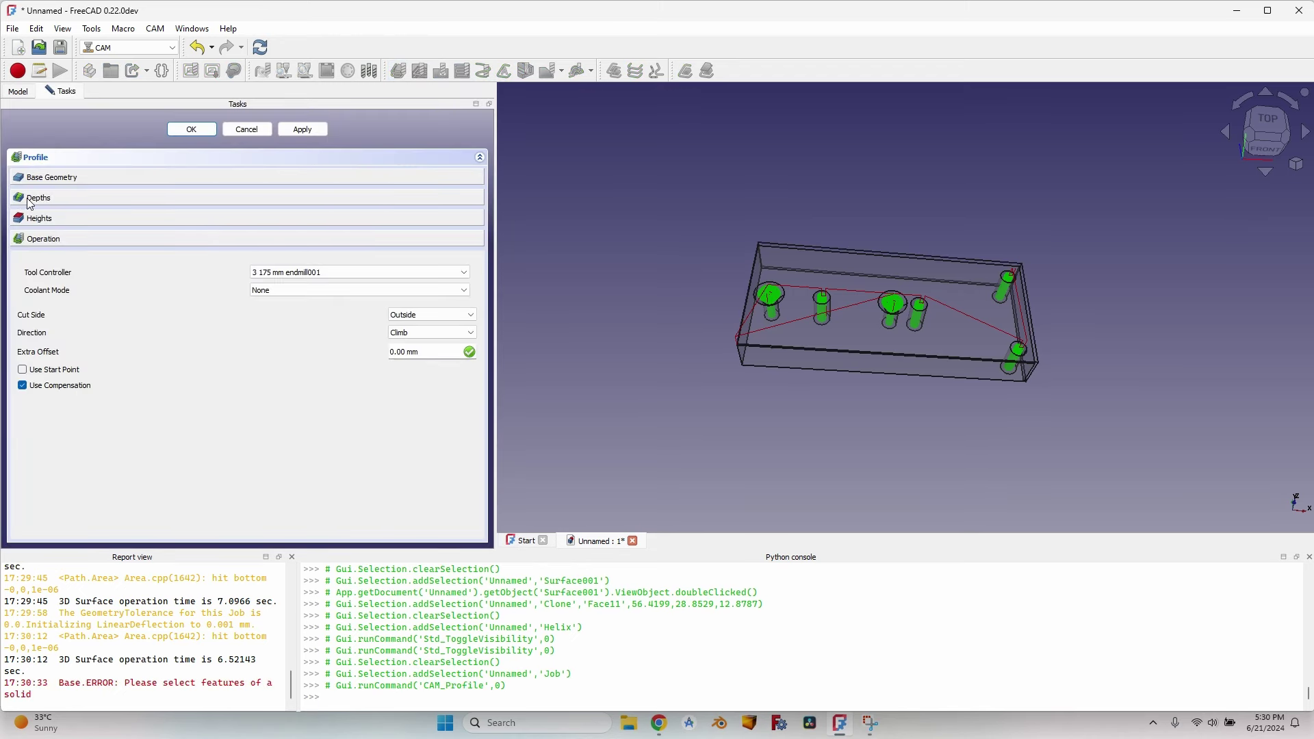
left_click(30, 198)
left_click(440, 281)
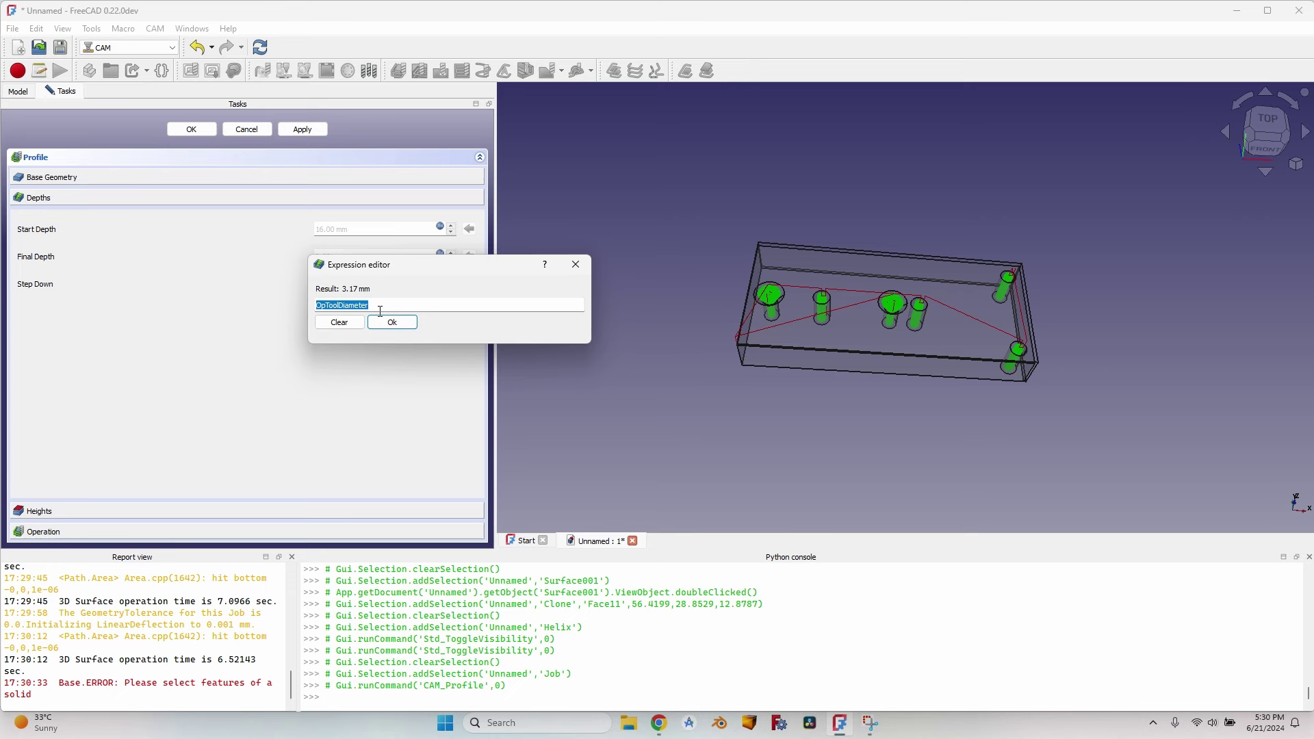
type("0.5")
key("Return")
left_click(191, 129)
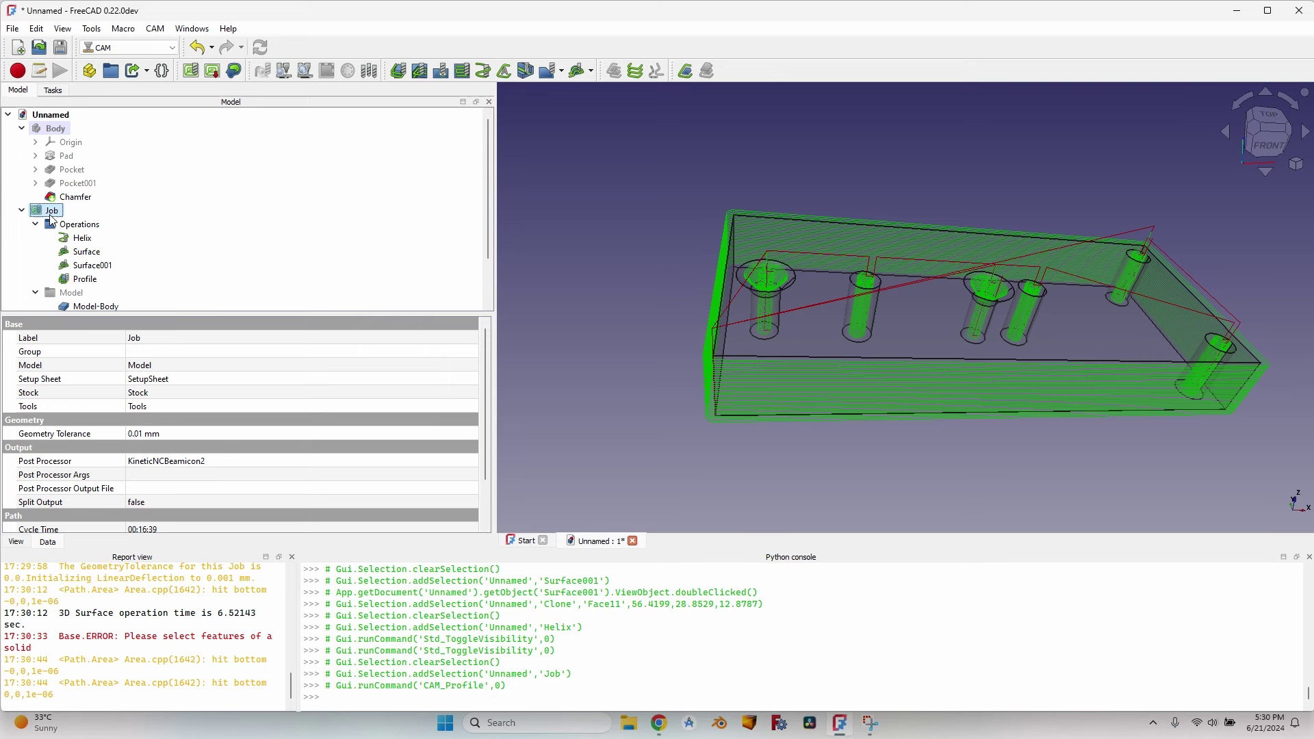
- Set the Job's post processor to grbl and its output file to ep 23 - quick.nc
double_click(52, 217)
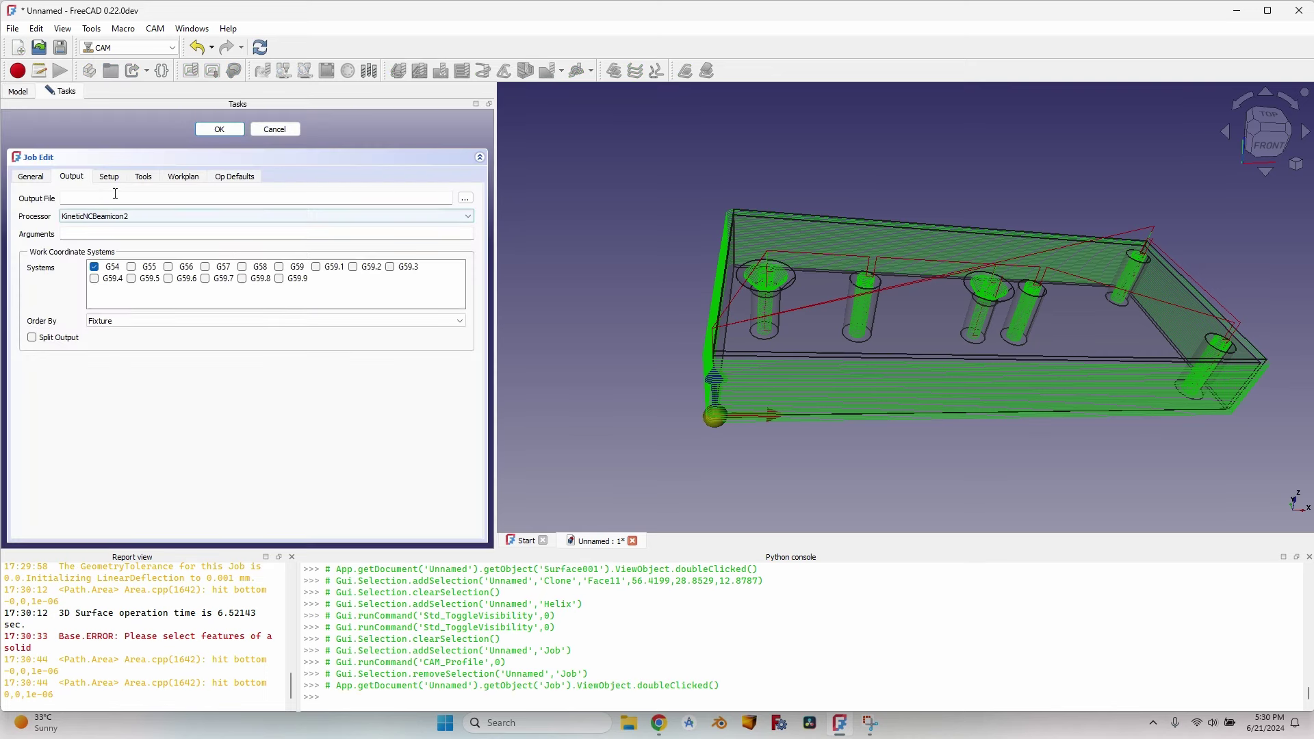
left_click(127, 217)
scroll(103, 281, "down", 2)
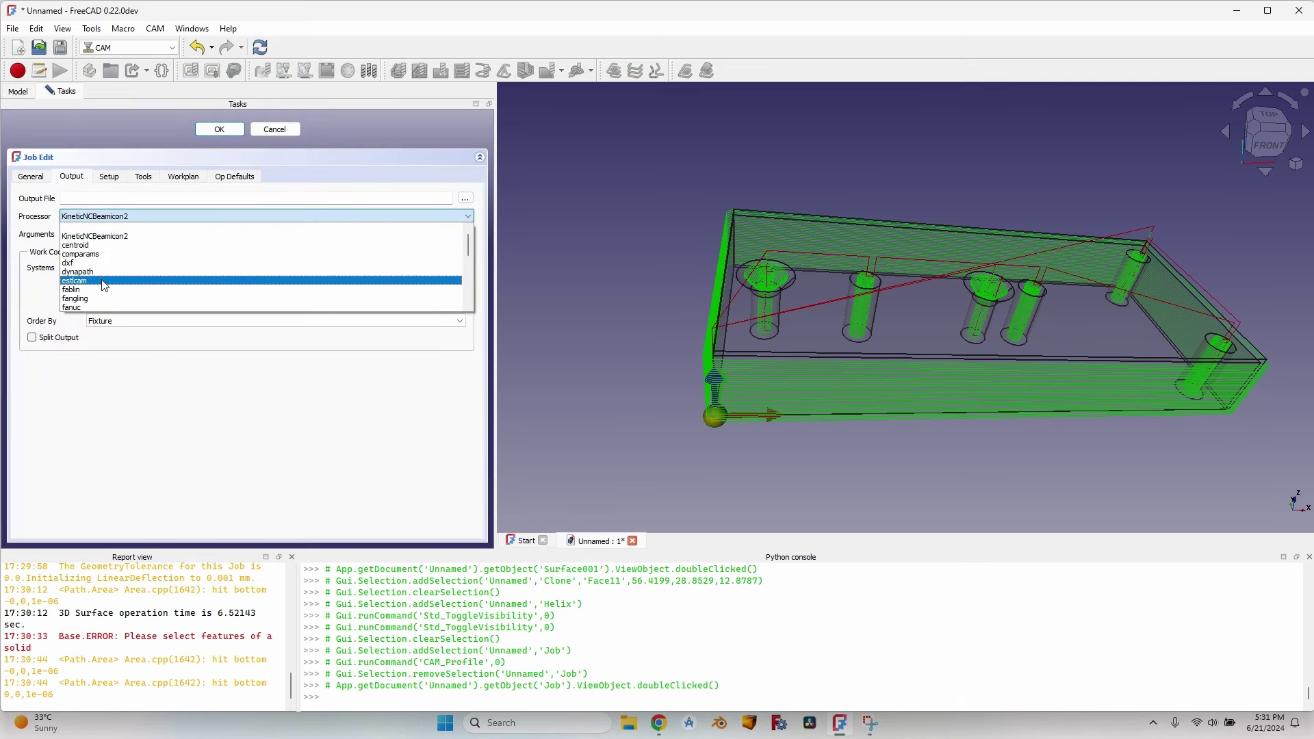
left_click(103, 281)
left_click(243, 197)
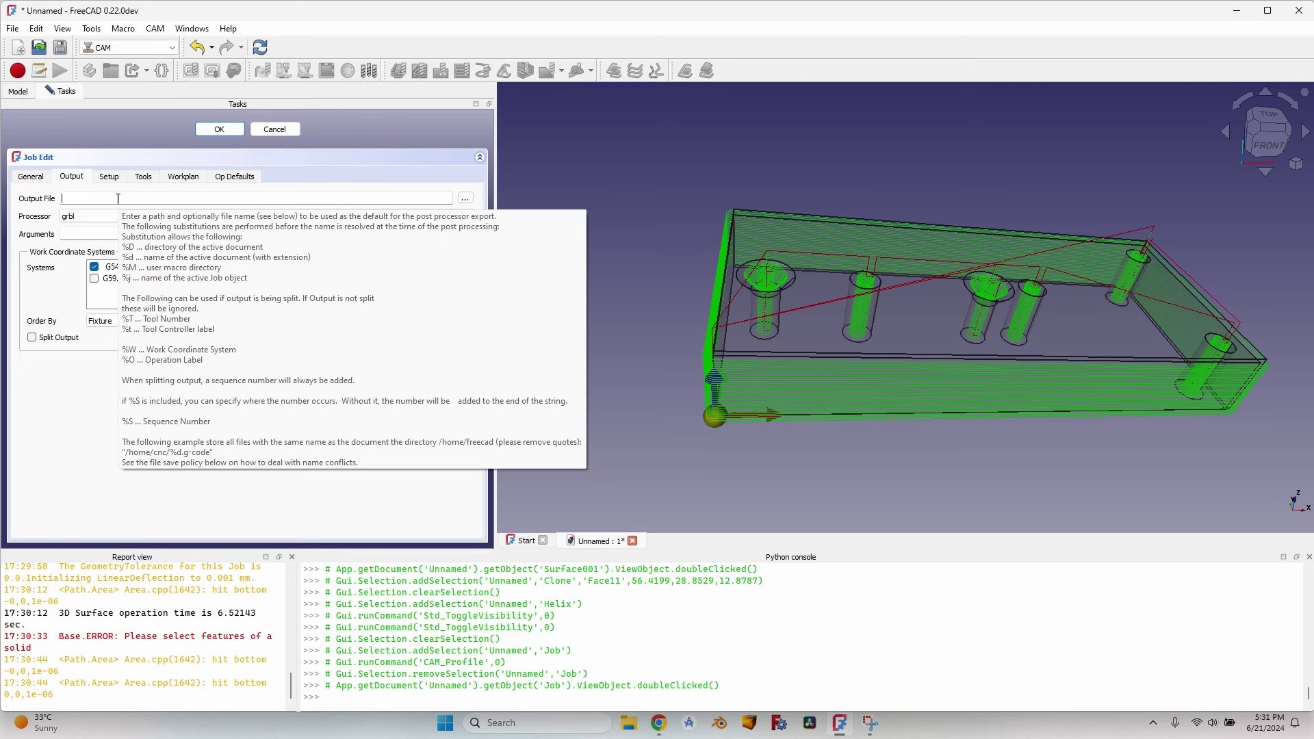
mouse_move(79, 196)
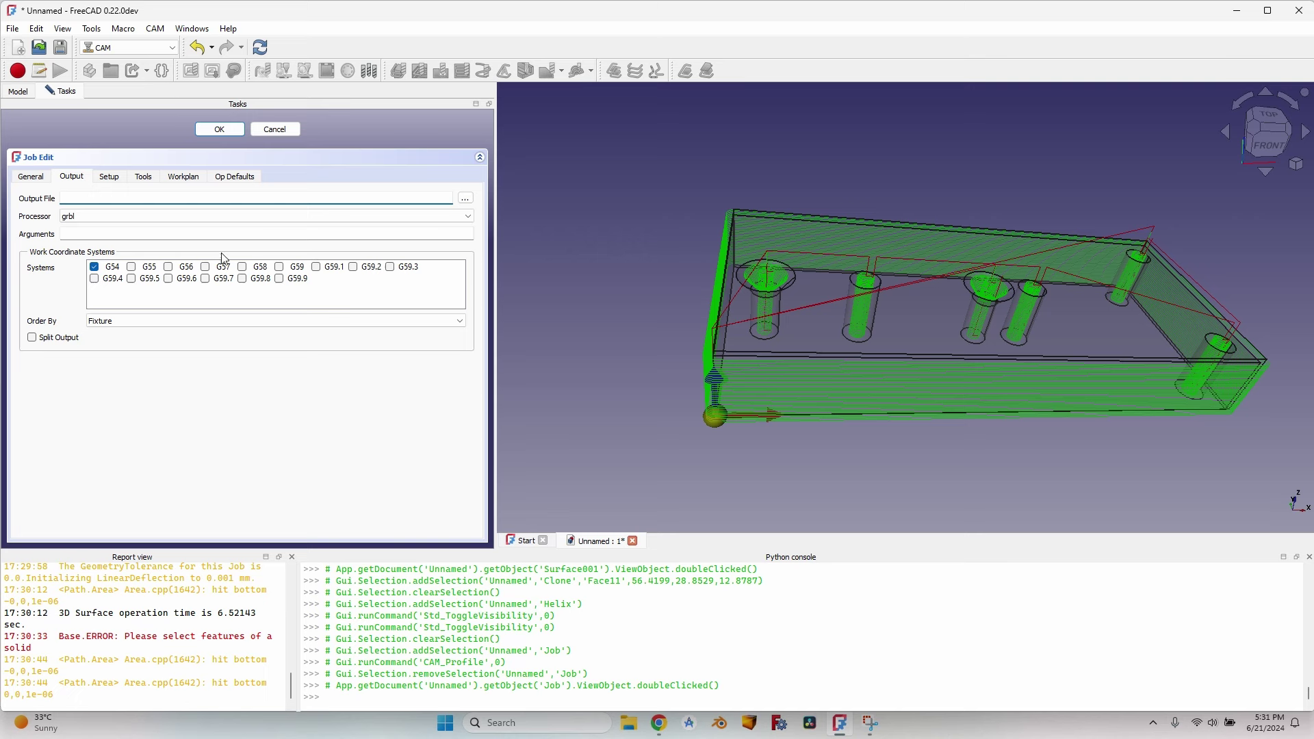
left_click(466, 198)
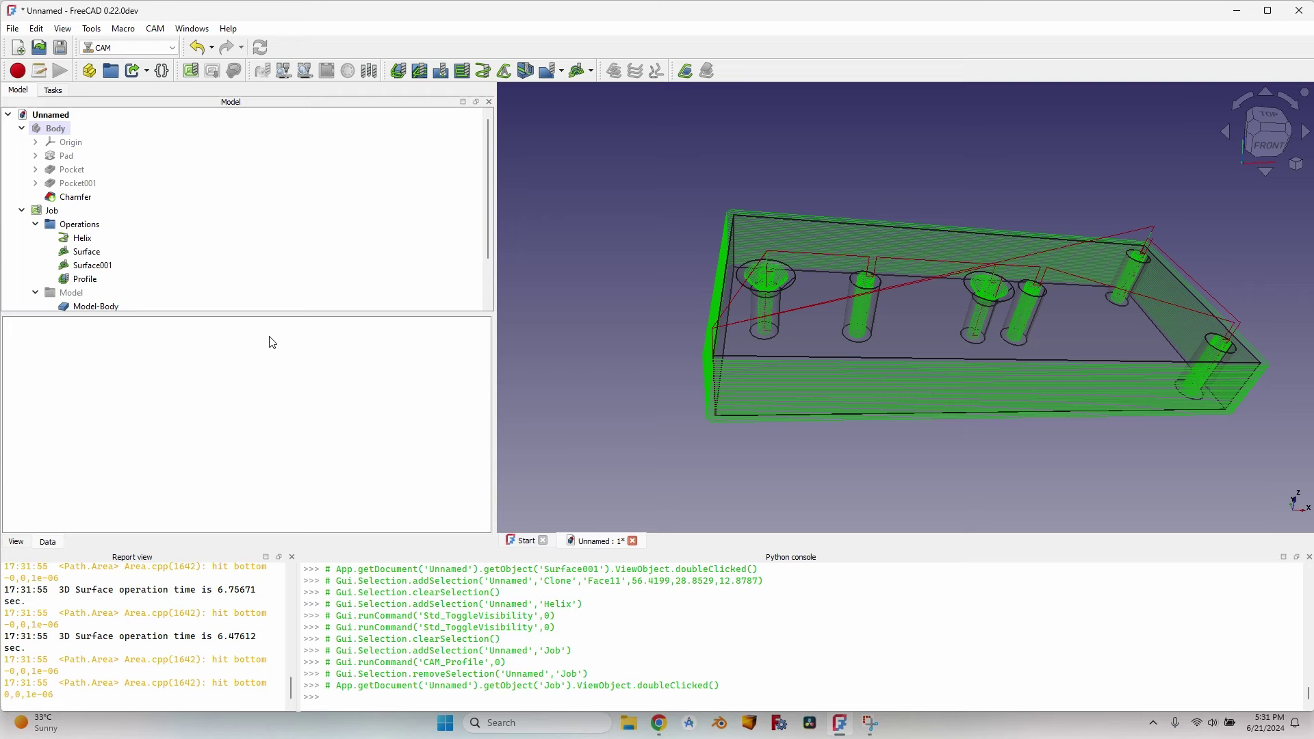
- Deactivate the Profile operation and select the Job for post-processing
scroll(214, 282, "down", 1)
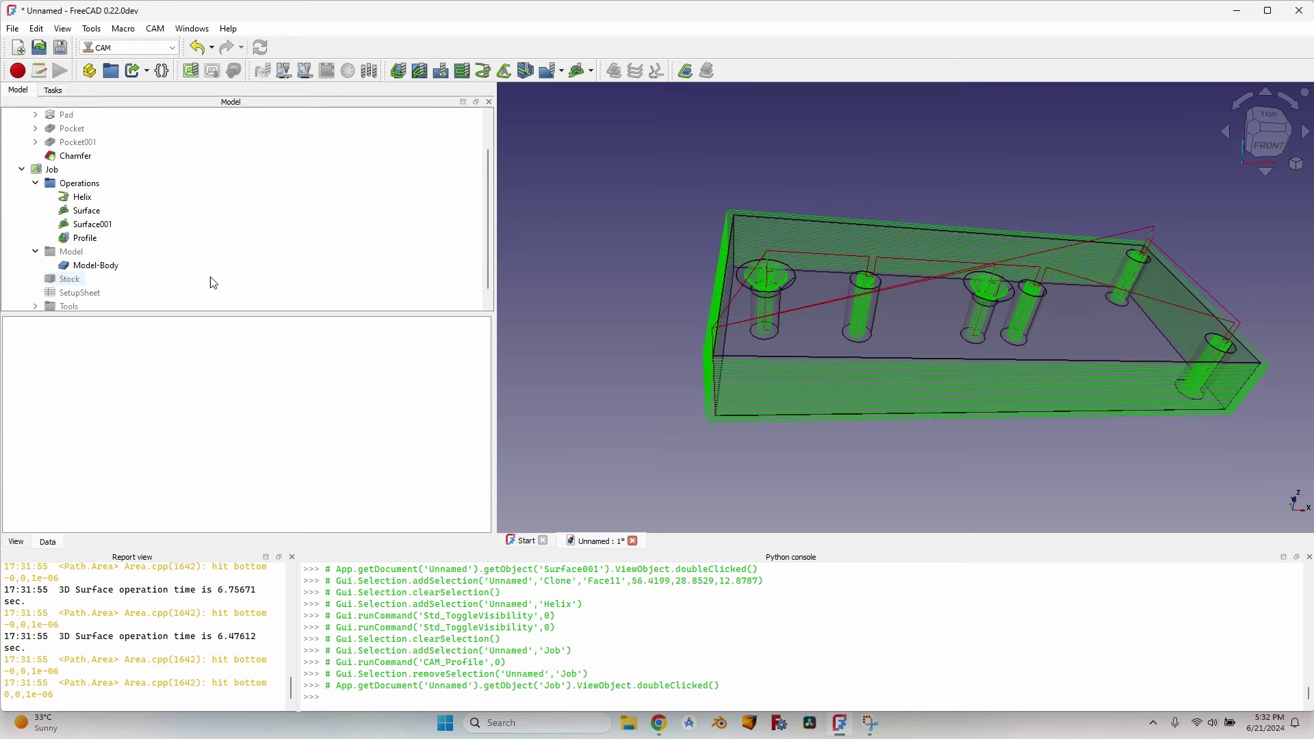
scroll(699, 315, "up", 2)
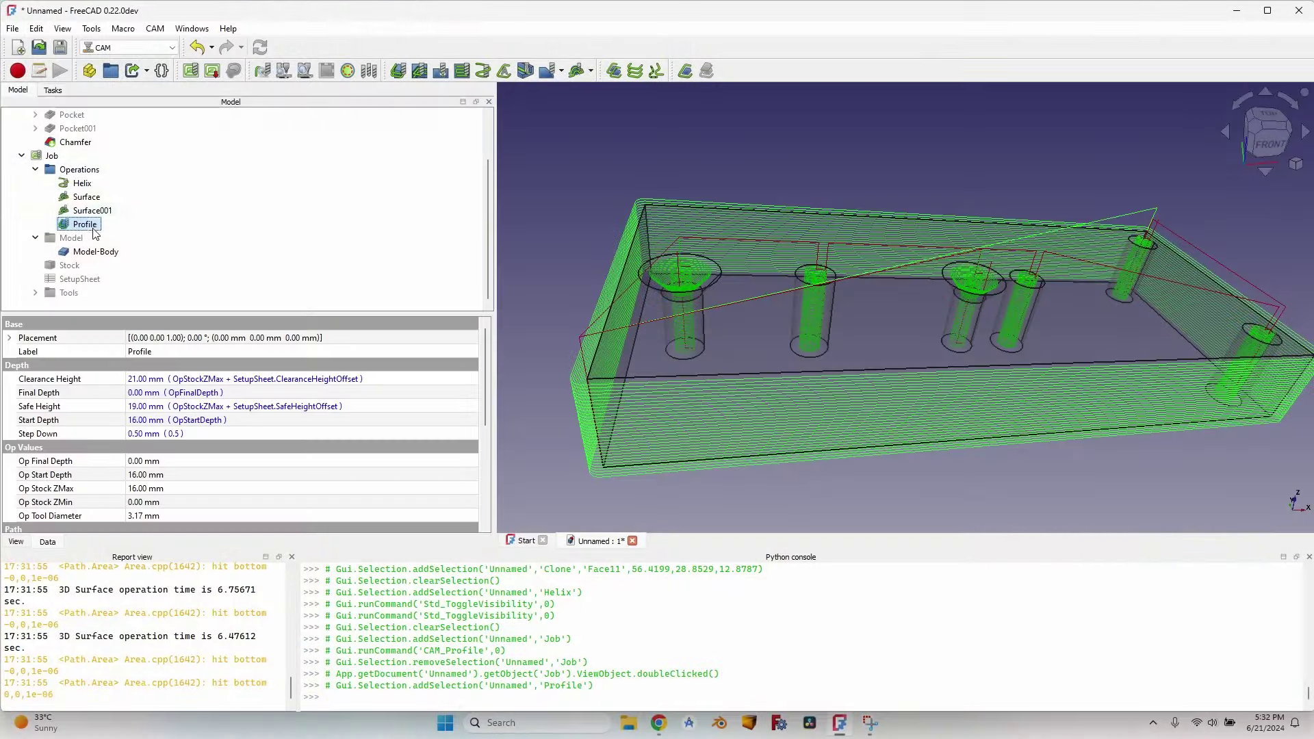
left_click(348, 71)
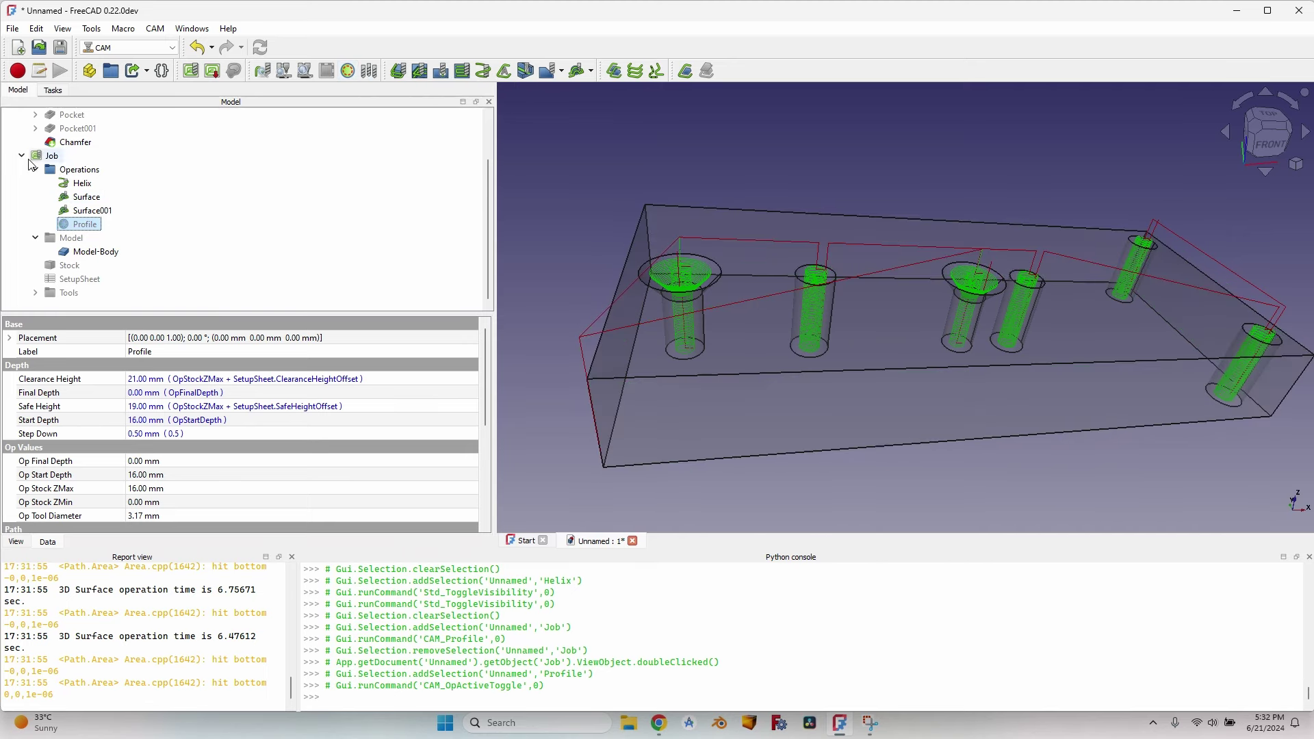
left_click(30, 160)
- Post-process the job to ep 23 - quick.nc, then edit its output file name
left_click(213, 71)
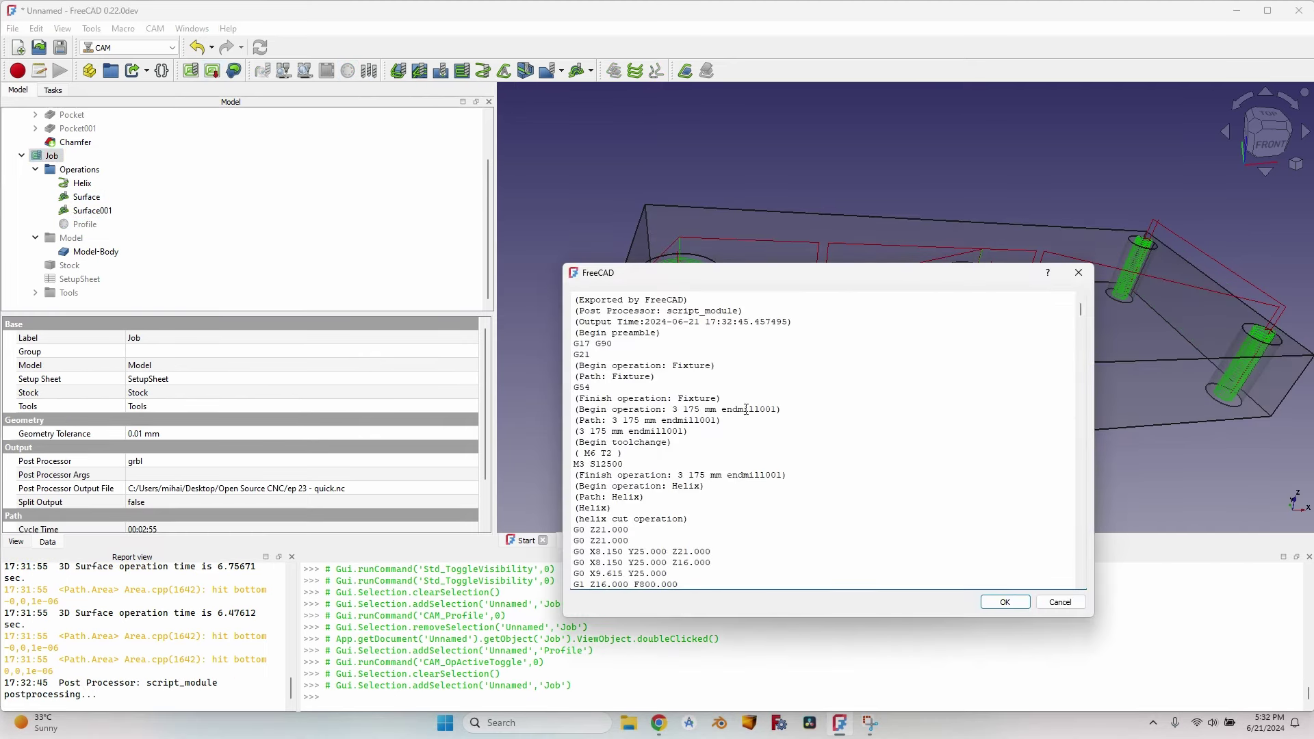
left_click(1004, 602)
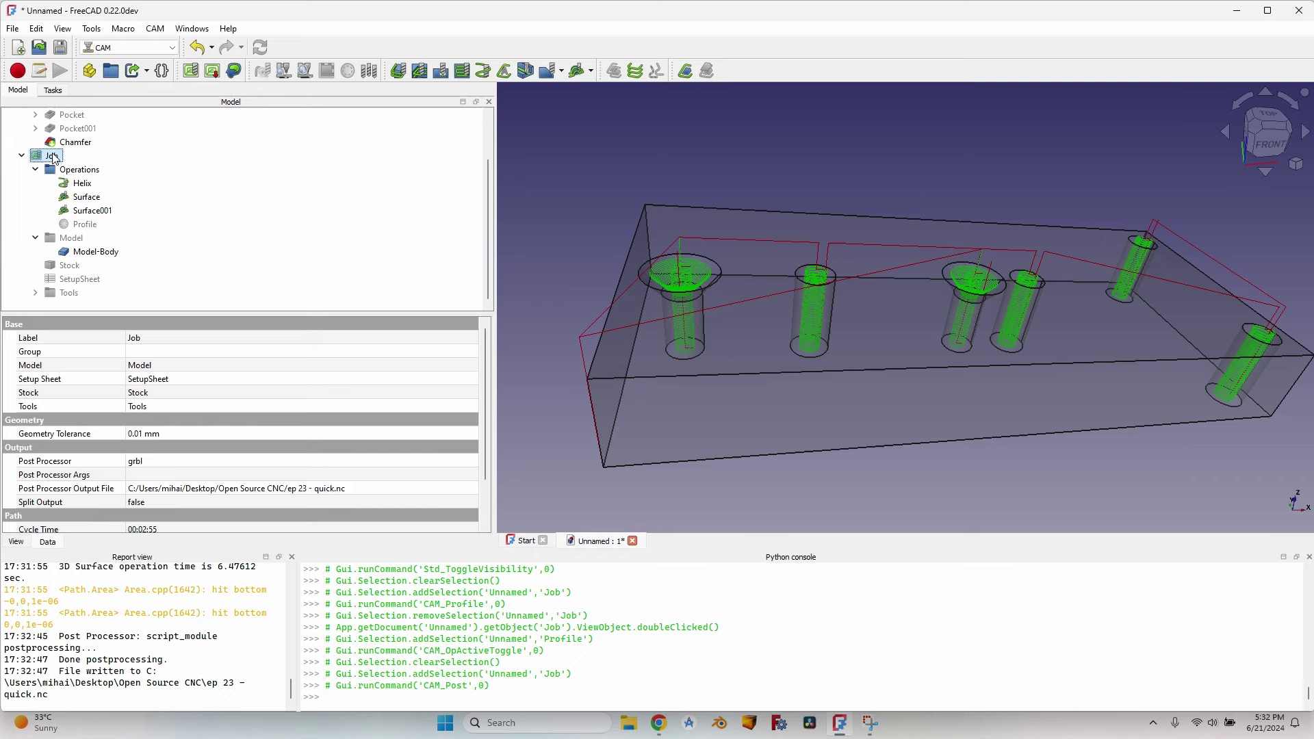
double_click(55, 158)
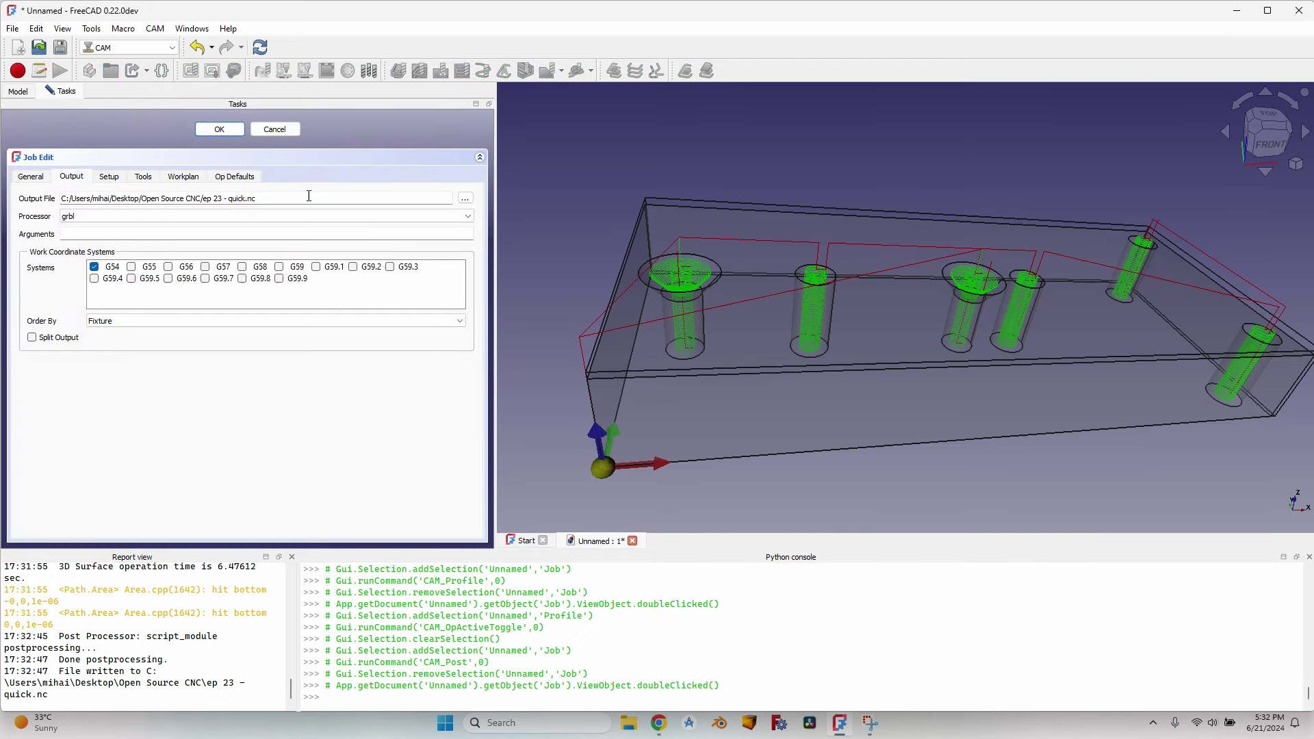
left_click(248, 199)
- Accept the ep 23 - quick - profile.nc name, reactivate Profile, and deactivate Helix through Surface001
key("Return")
left_click(123, 226)
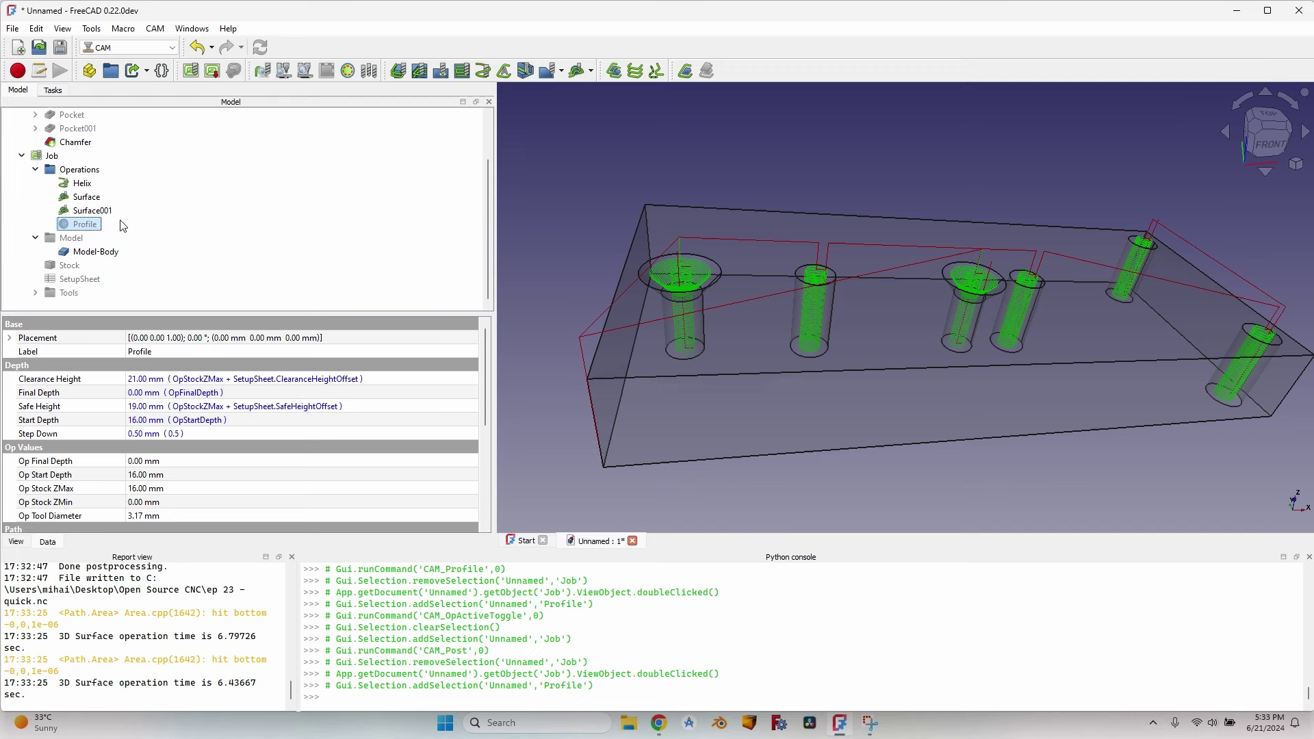
key("space")
left_click(82, 184)
left_click(93, 211, "shift")
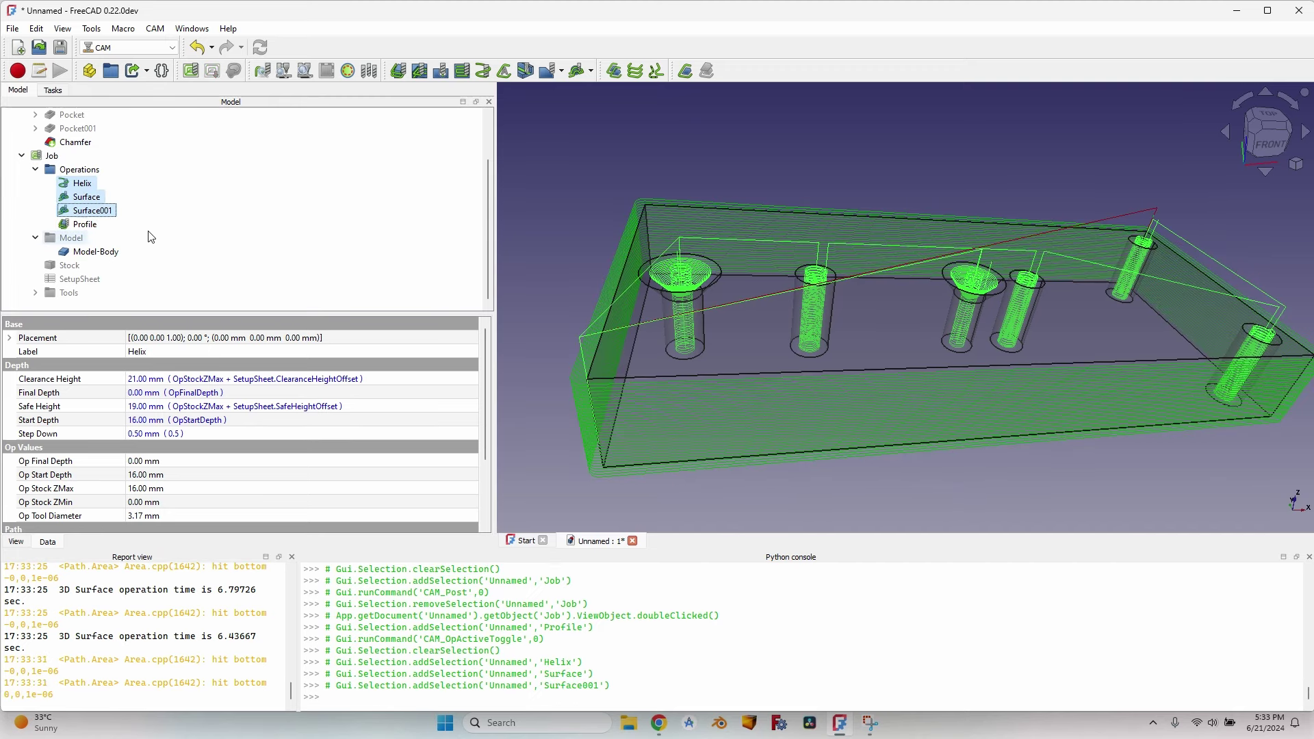
key("space")
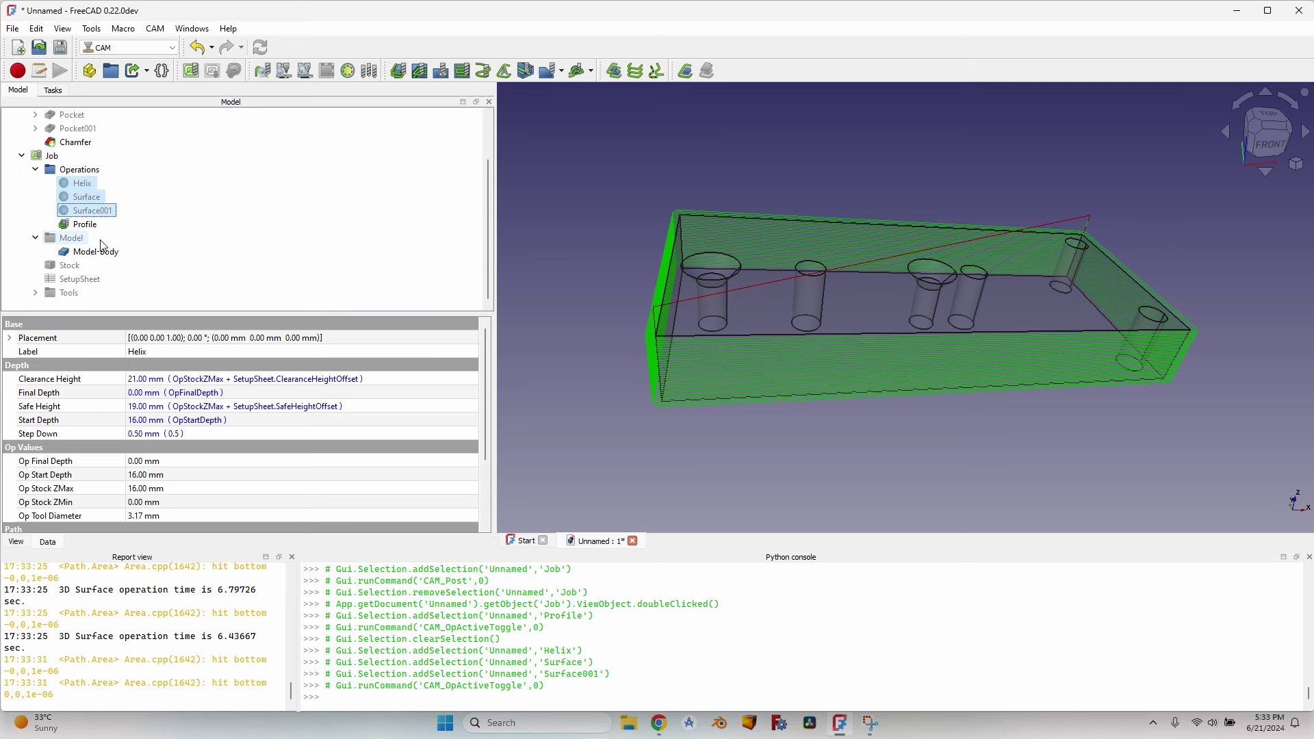
- Post-process the Job, saving the profile G-code to ep 23 - quick - profile.nc
left_click(52, 156)
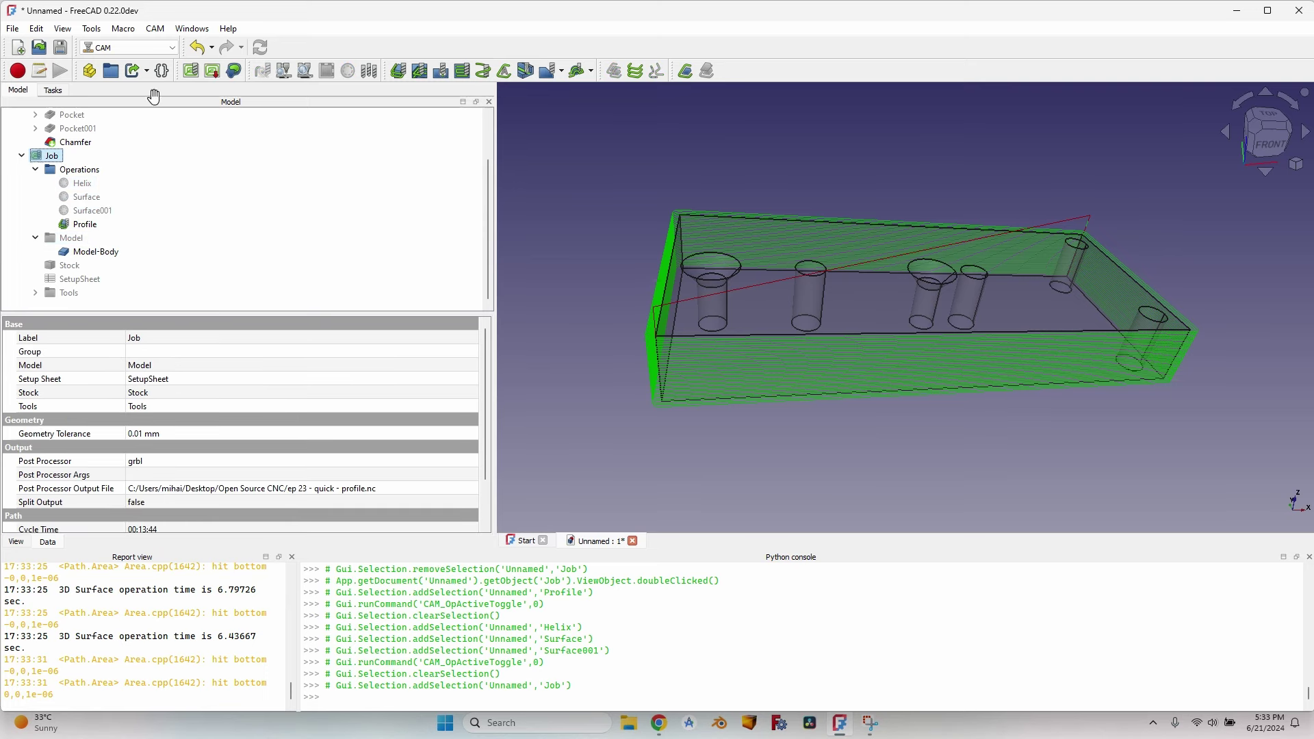
left_click(212, 71)
left_click(1006, 602)
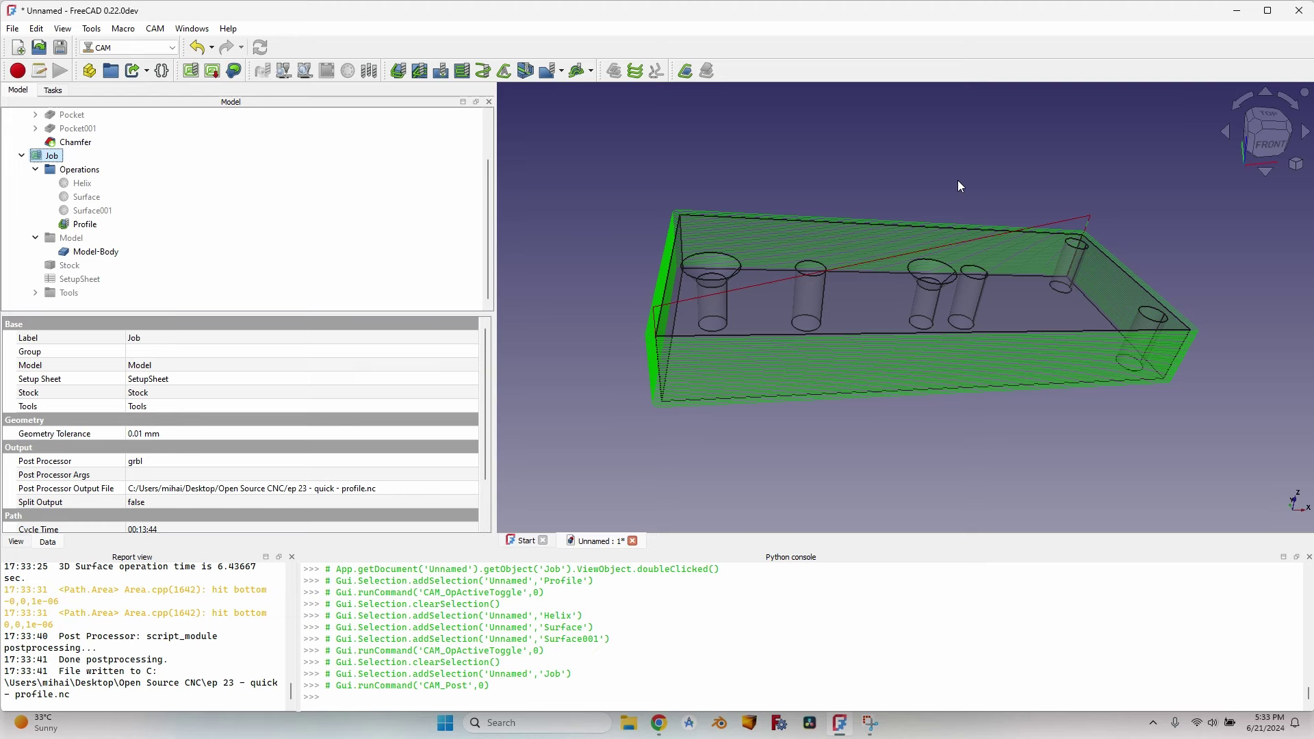
middle_click_drag(958, 181, 883, 377)
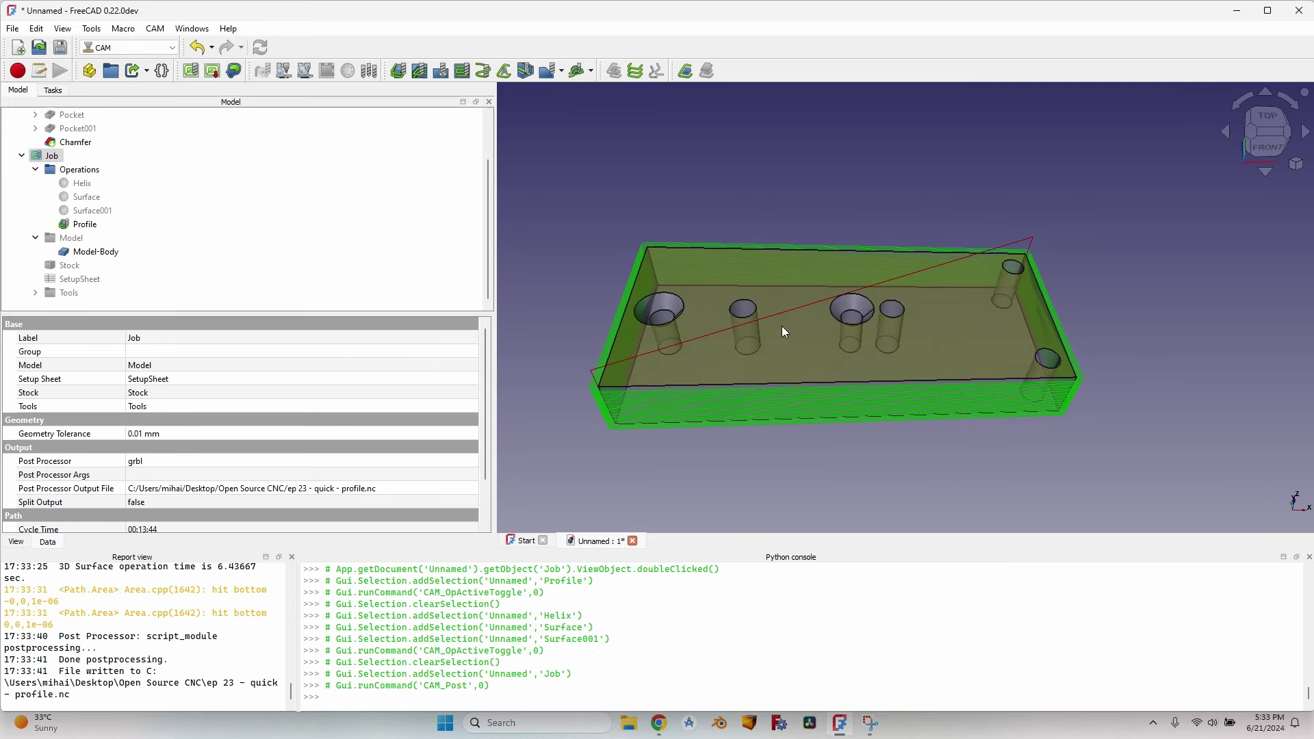